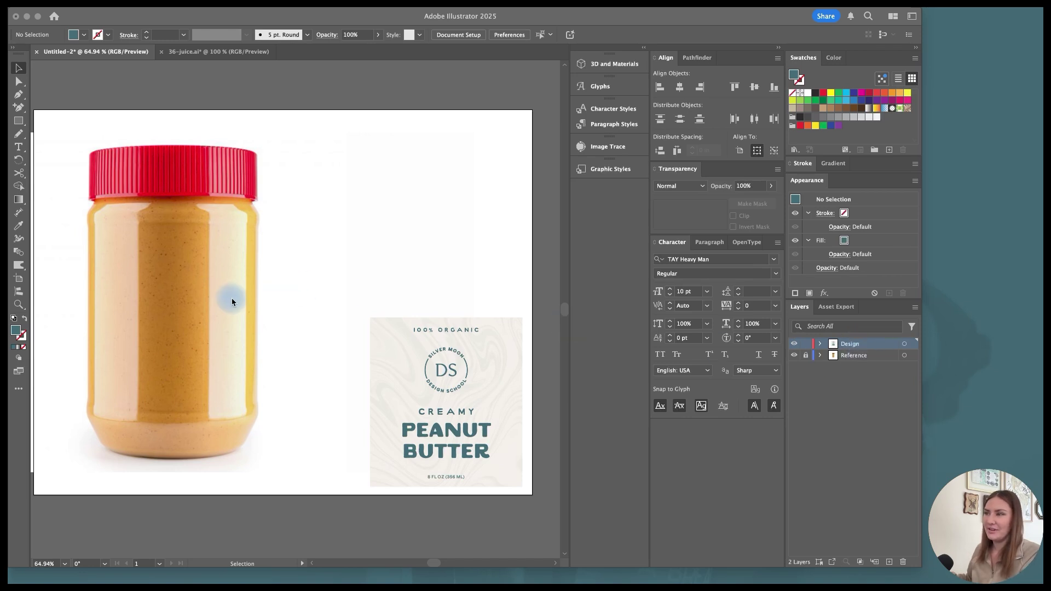
Lock the Reference layer holding the jar photo in the Layers panel.
click(805, 357)
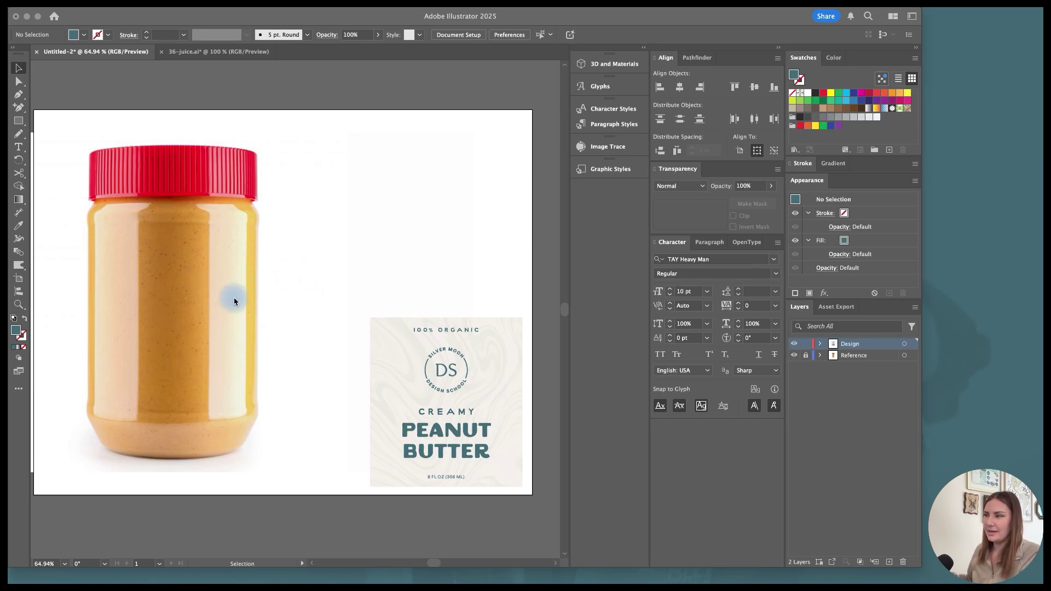
scroll(235, 301, left, 2)
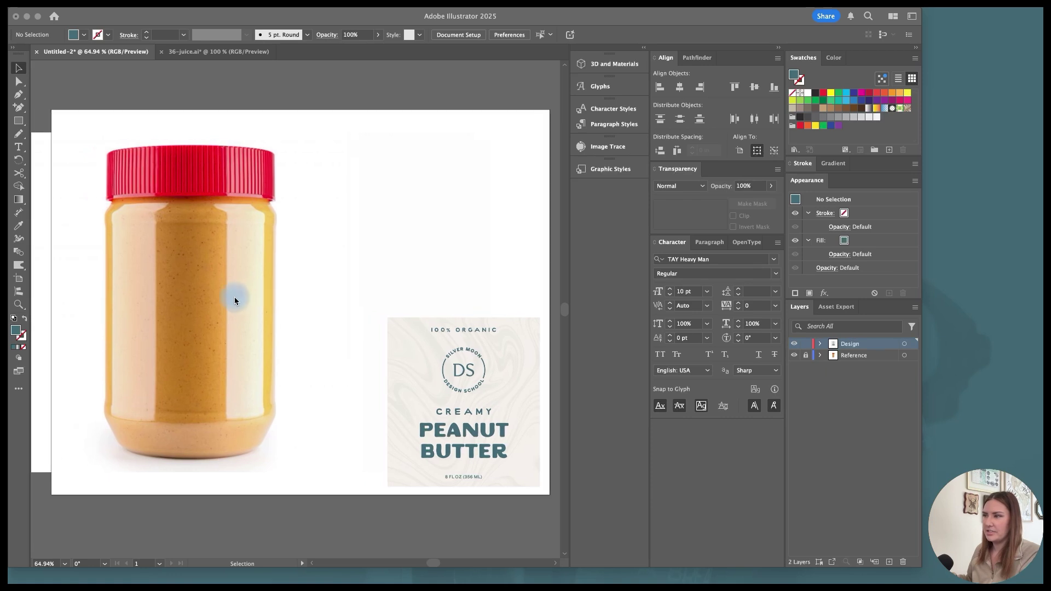
With rulers shown, centre a vertical guide on a temporary rectangle spanning the jar, then delete the rectangle.
click(70, 236)
key(super+r)
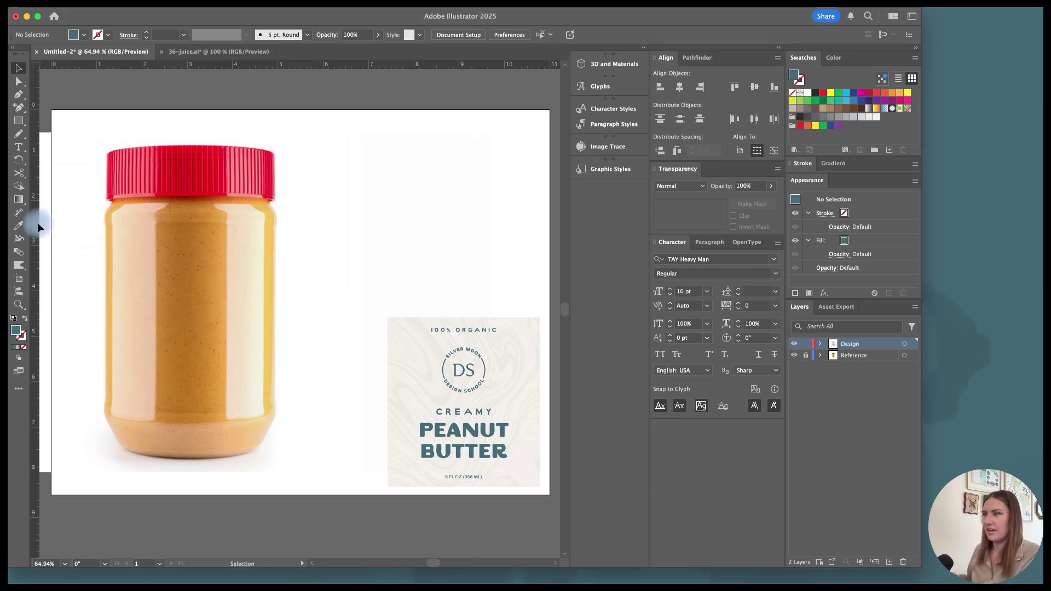
click(18, 122)
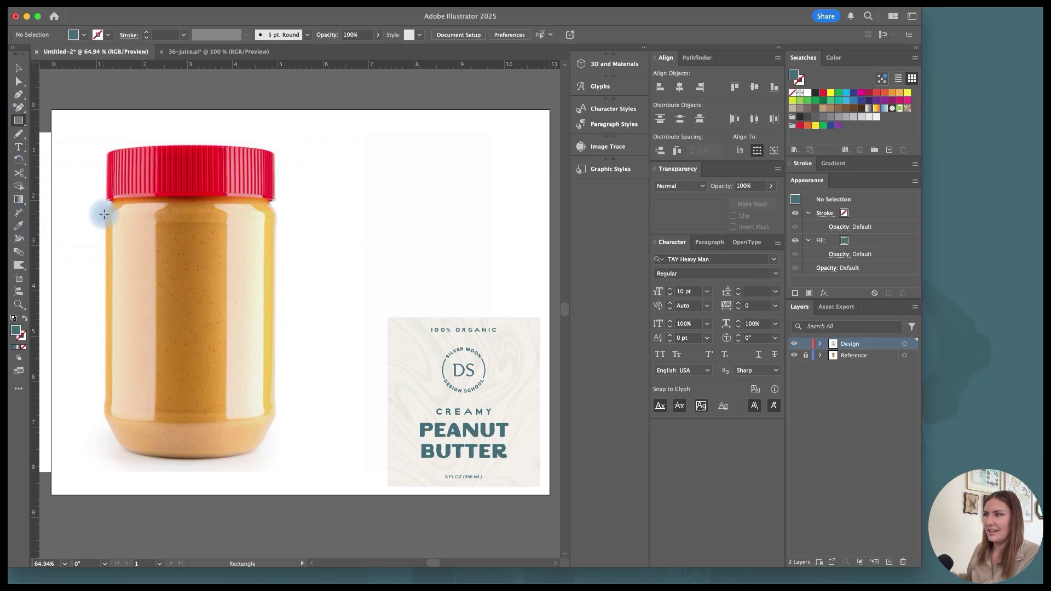
drag(105, 214, 276, 279)
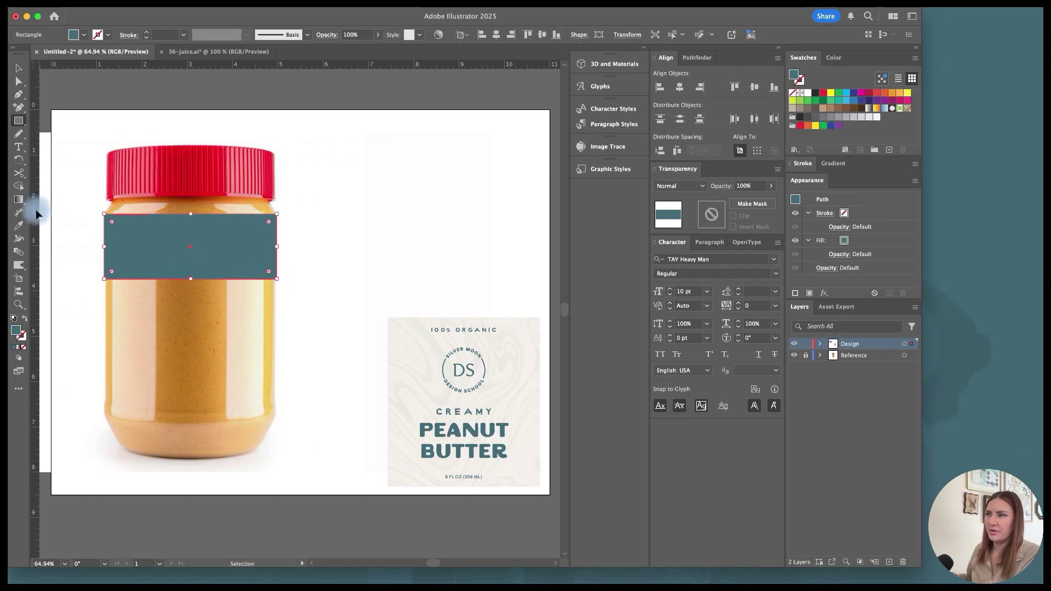
drag(36, 214, 40, 215)
drag(199, 255, 190, 247)
click(21, 68)
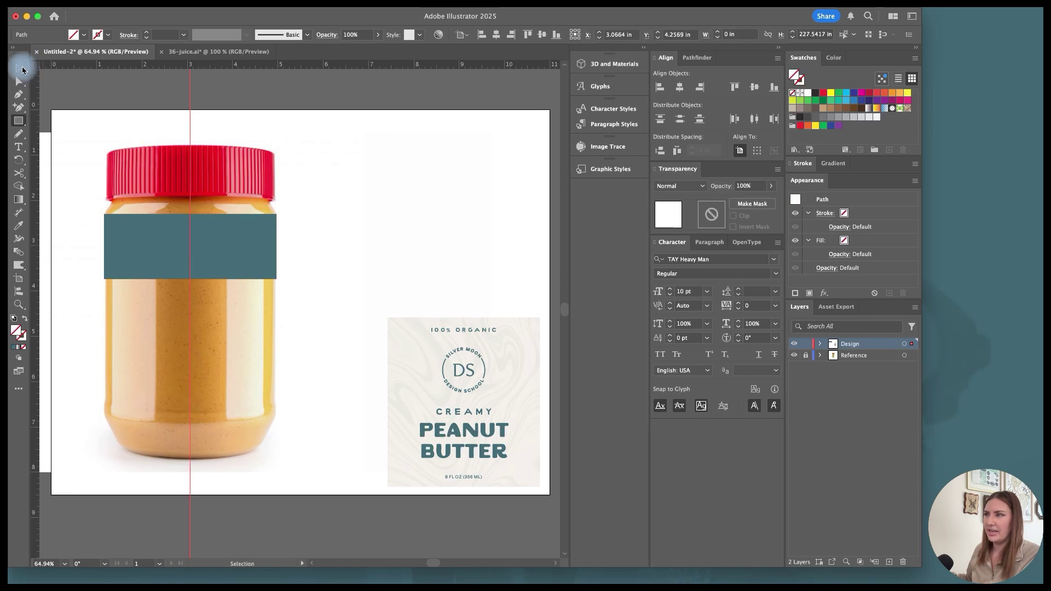
click(196, 229)
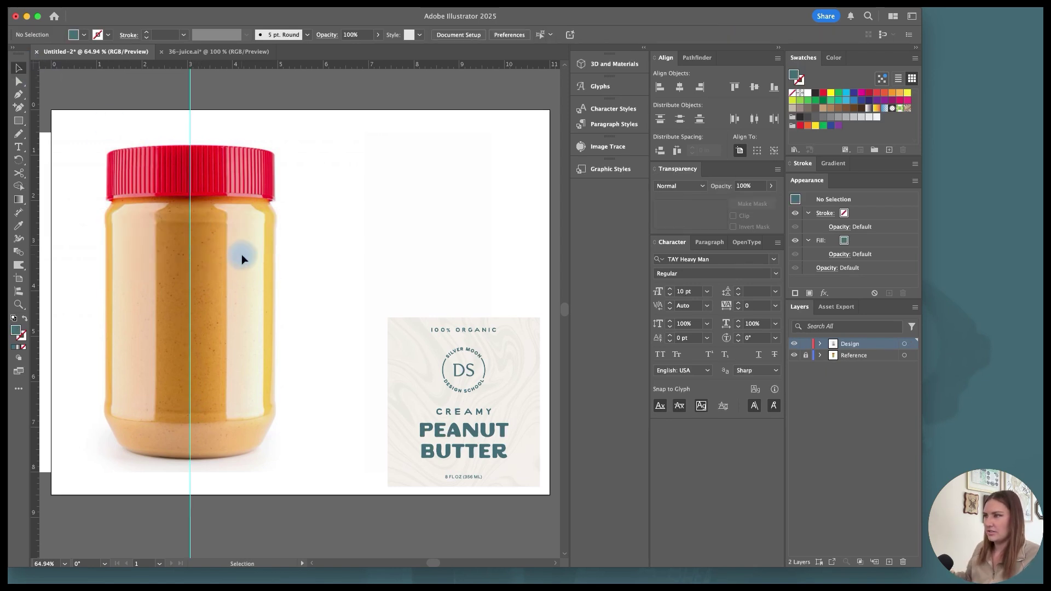
key(p)
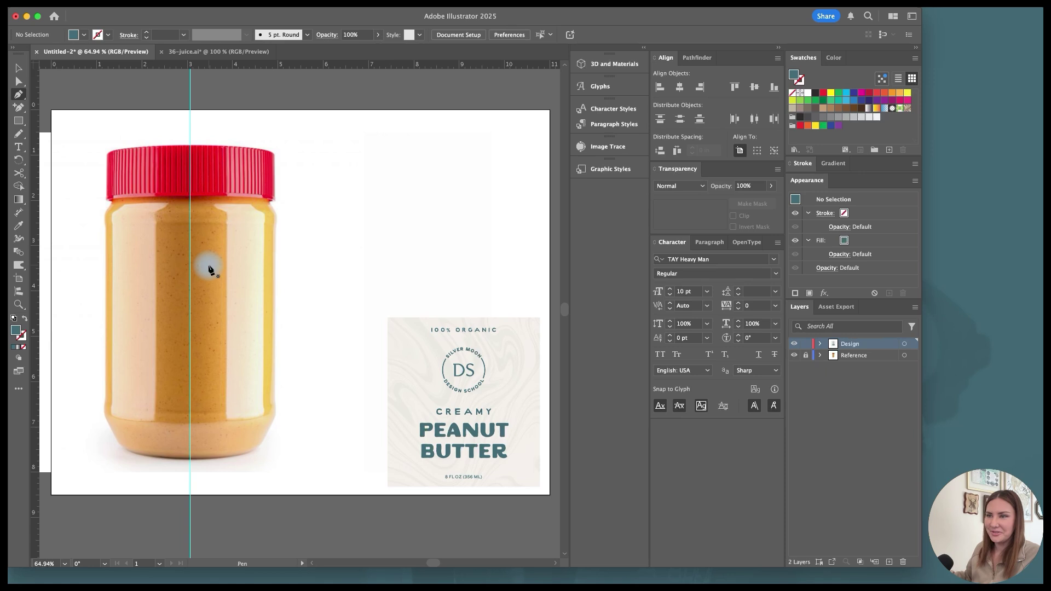
Pen-trace the jar's base from the bottom centre along the bottom edge and lower corner.
click(191, 460)
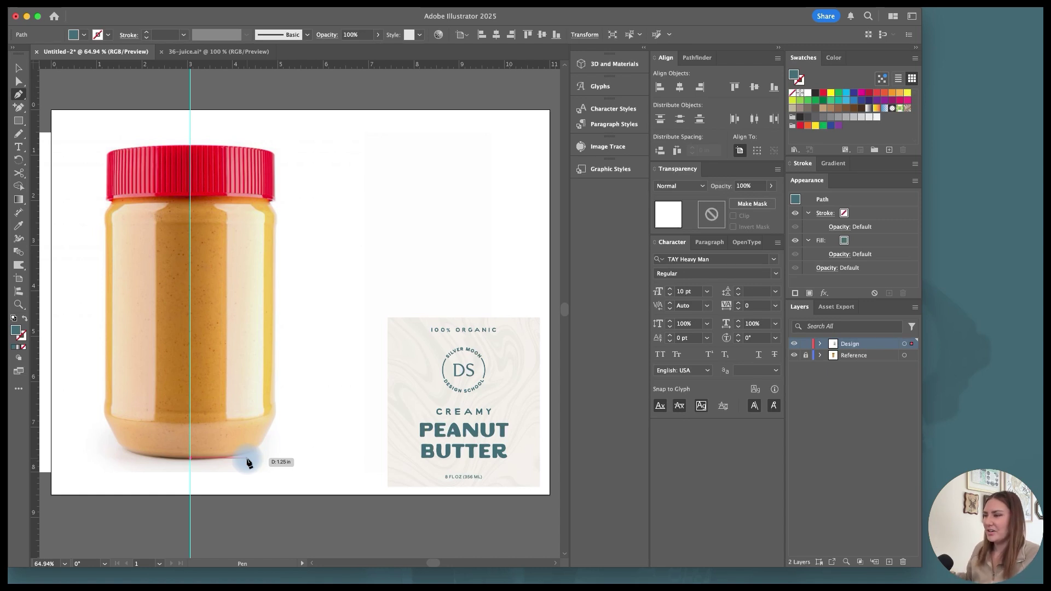
click(250, 458)
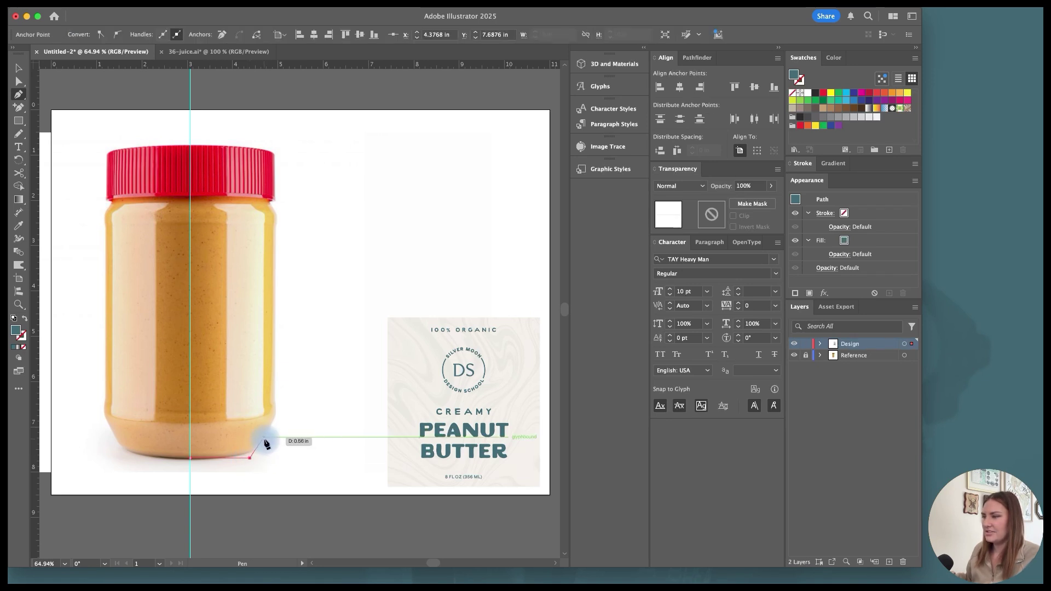
click(264, 438)
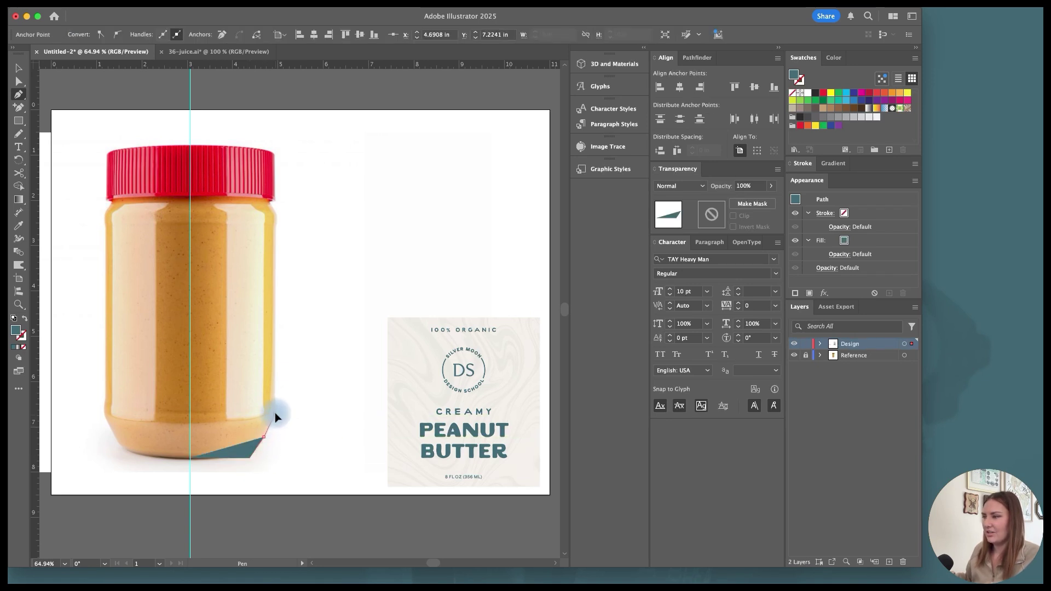
click(275, 412)
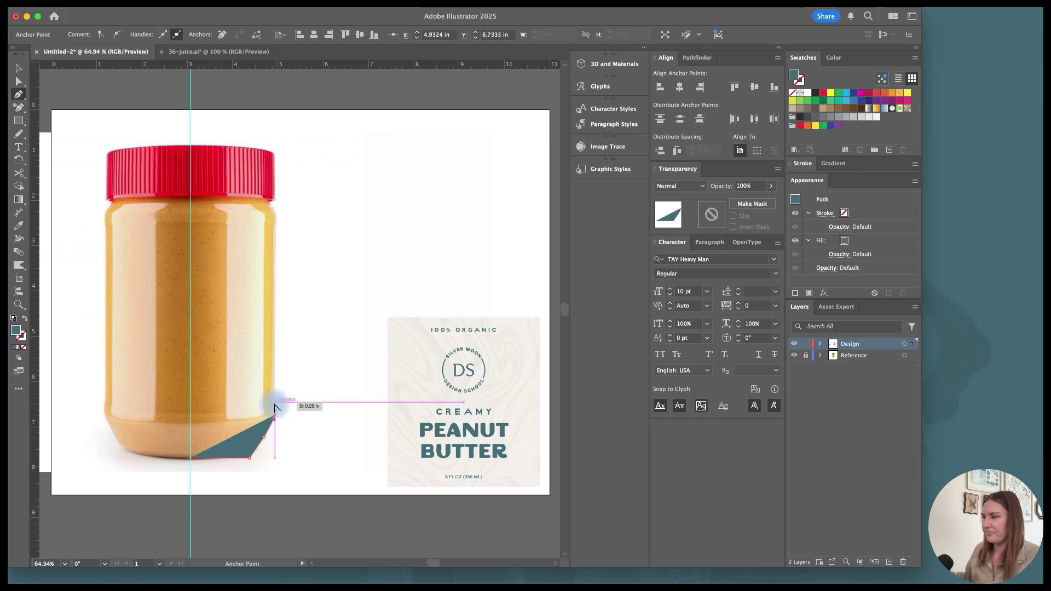
alt+scroll(274, 411, up, 2)
alt+scroll(275, 411, up, 2)
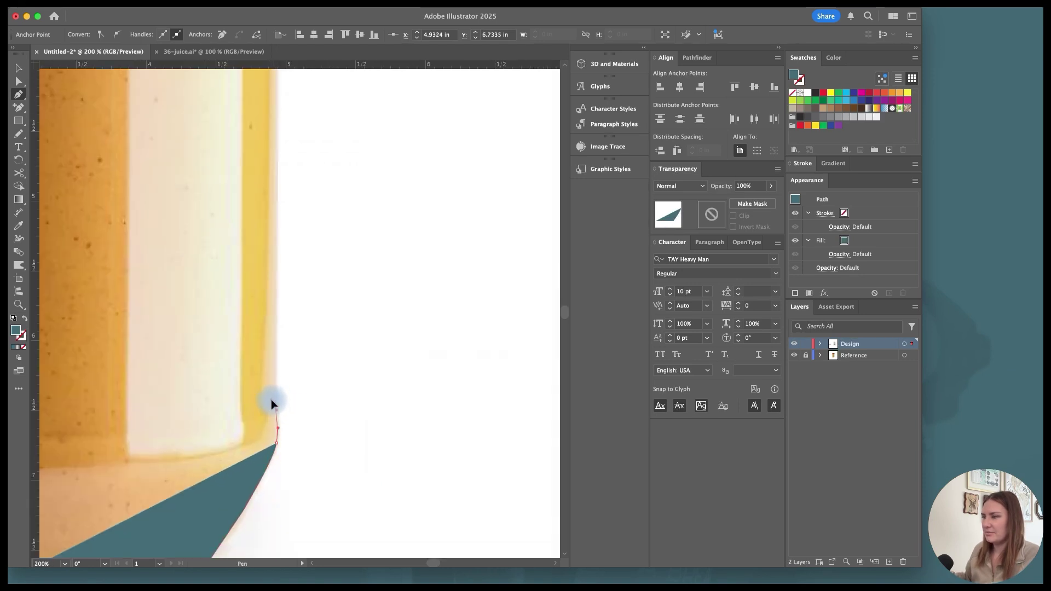
Continue the outline up the right side and shoulder, ending where it meets the lid.
click(272, 404)
alt+scroll(283, 375, down, 1)
alt+scroll(282, 375, down, 1)
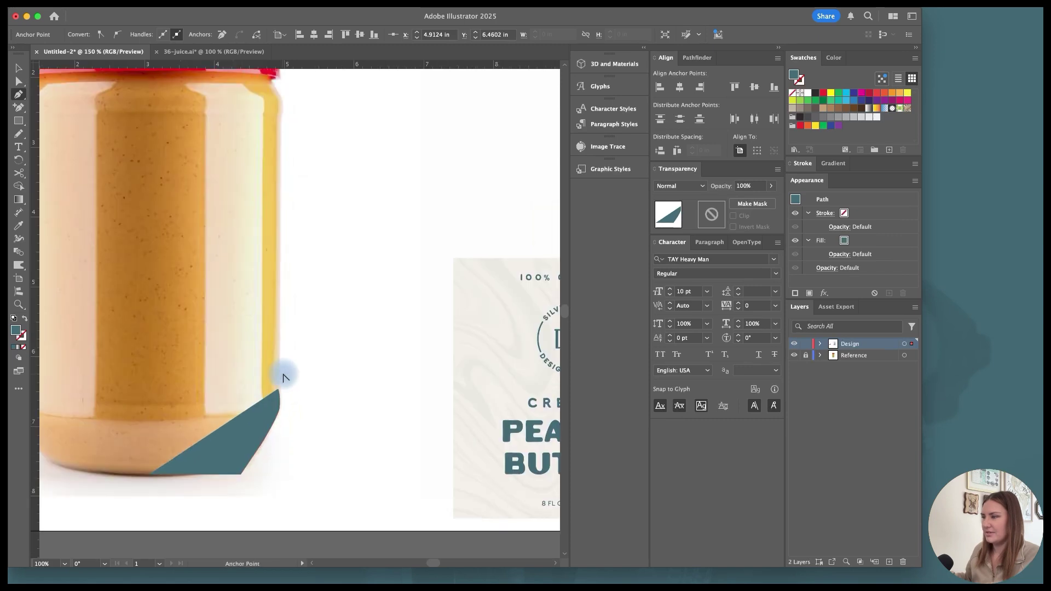
scroll(284, 375, up, 3)
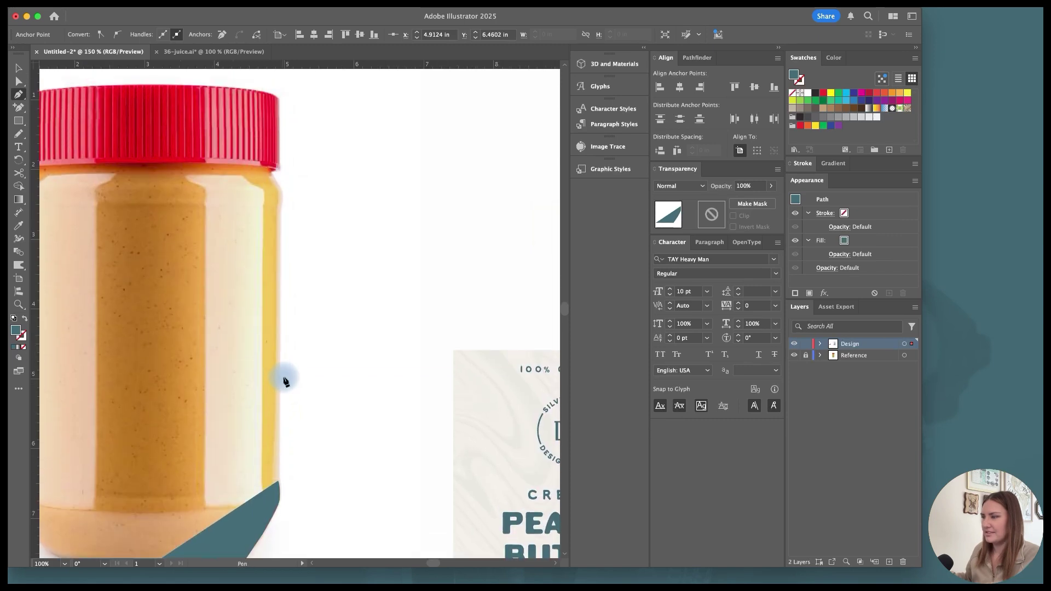
click(282, 215)
alt+scroll(282, 213, up, 1)
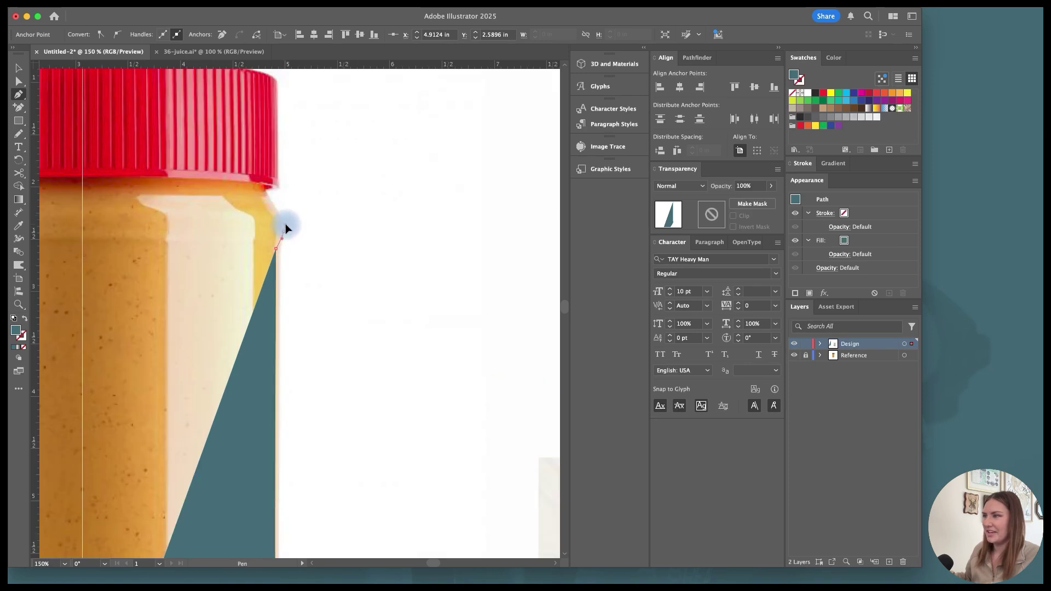
click(283, 219)
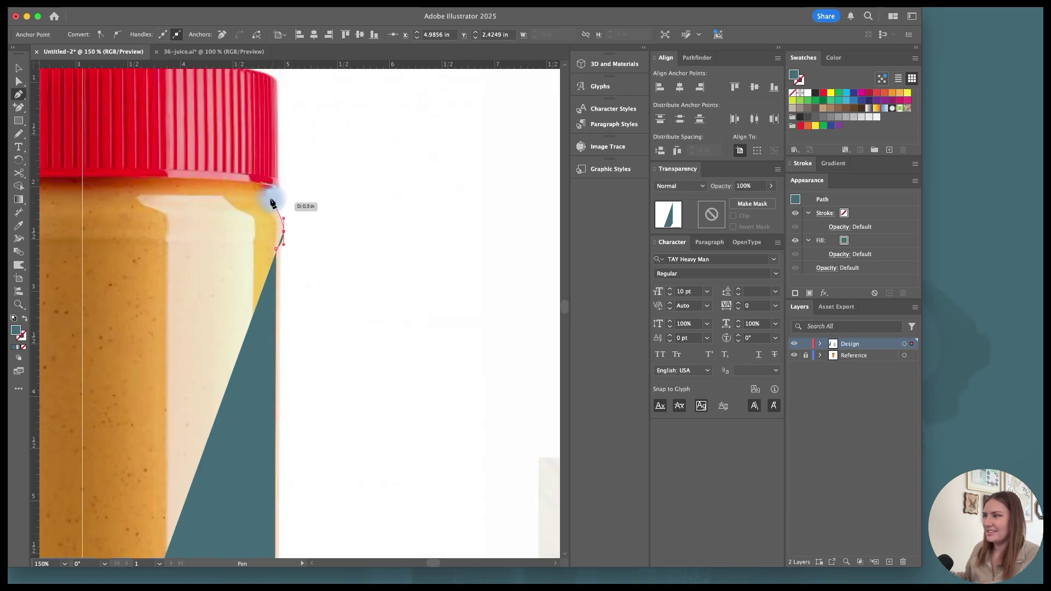
click(264, 191)
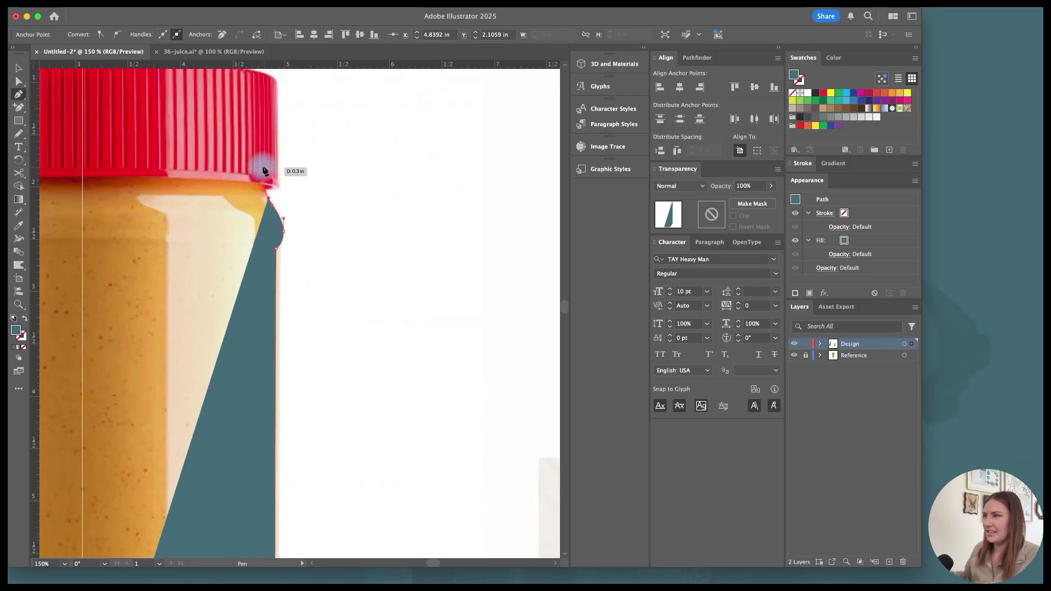
click(265, 176)
Show the traced path as an outline only and round its shoulder corner to about 0.15 in.
key(v)
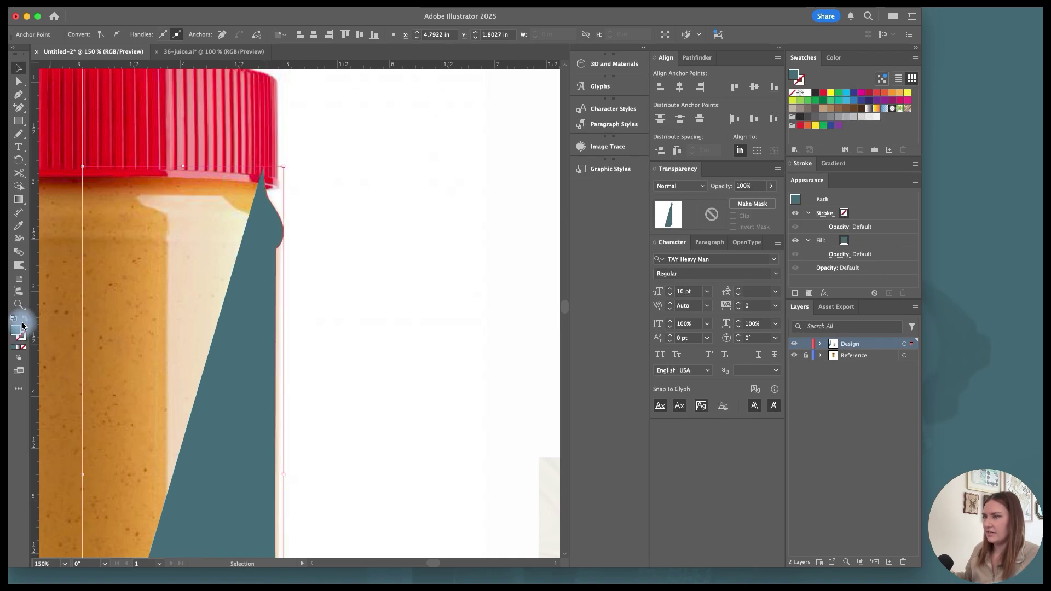
click(24, 318)
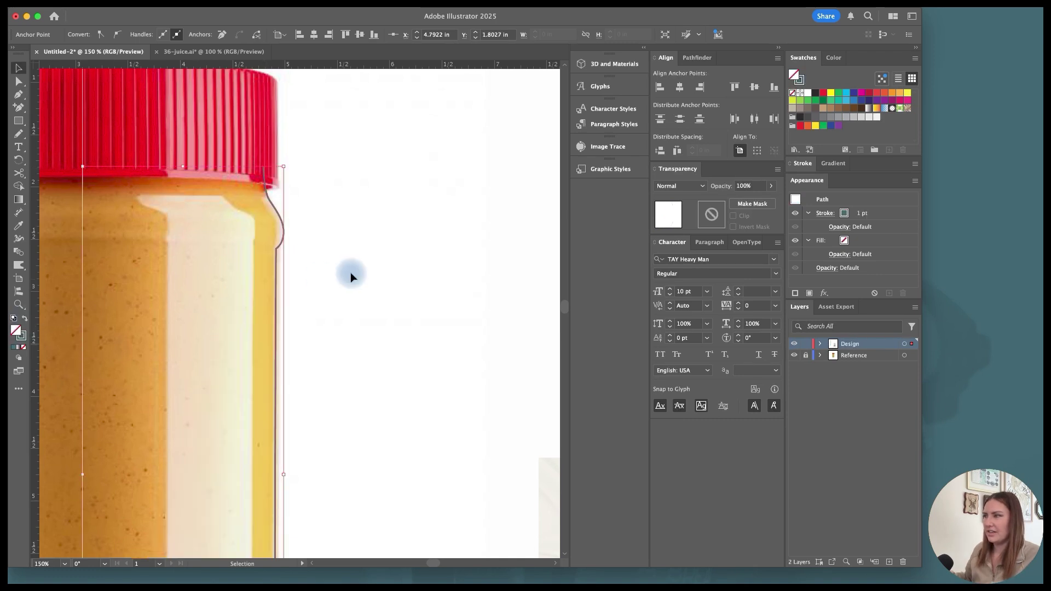
key(a)
click(280, 249)
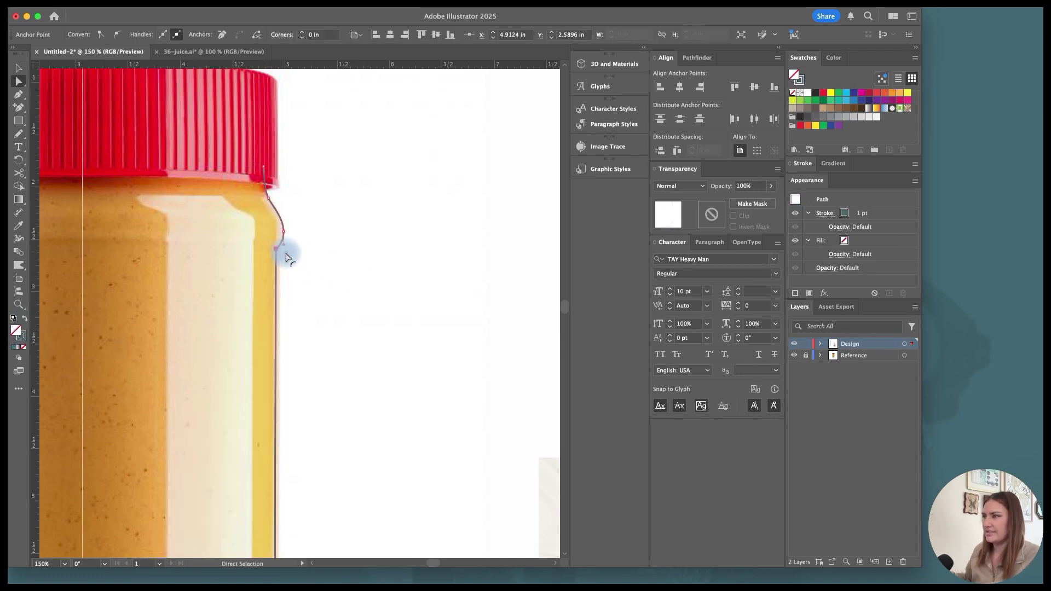
drag(289, 257, 295, 275)
click(296, 275)
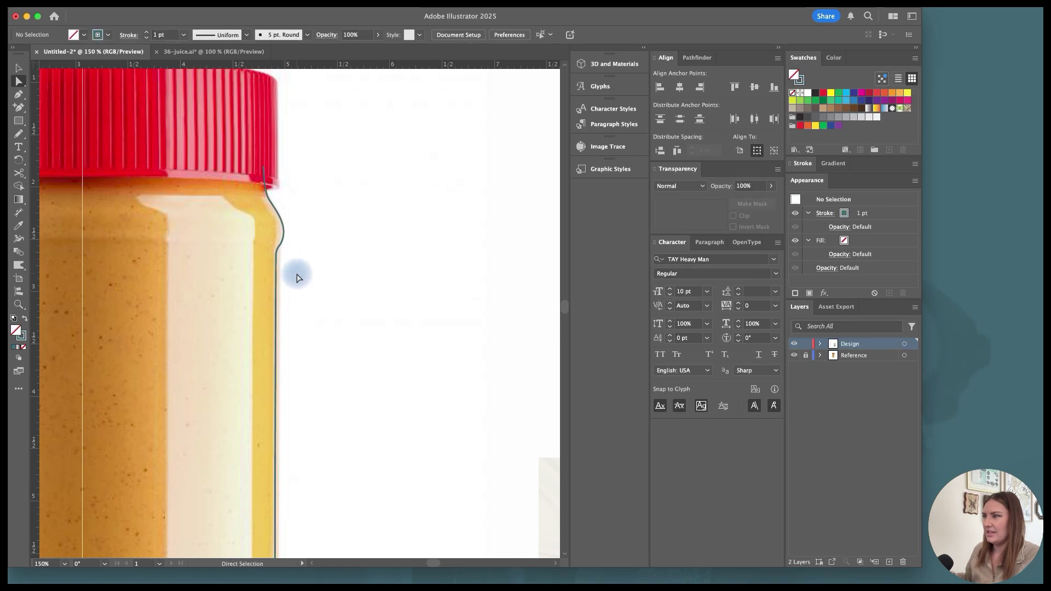
Move the right-edge anchors to follow the jar and round the bottom corner to about 0.17 in.
scroll(297, 276, down, 10)
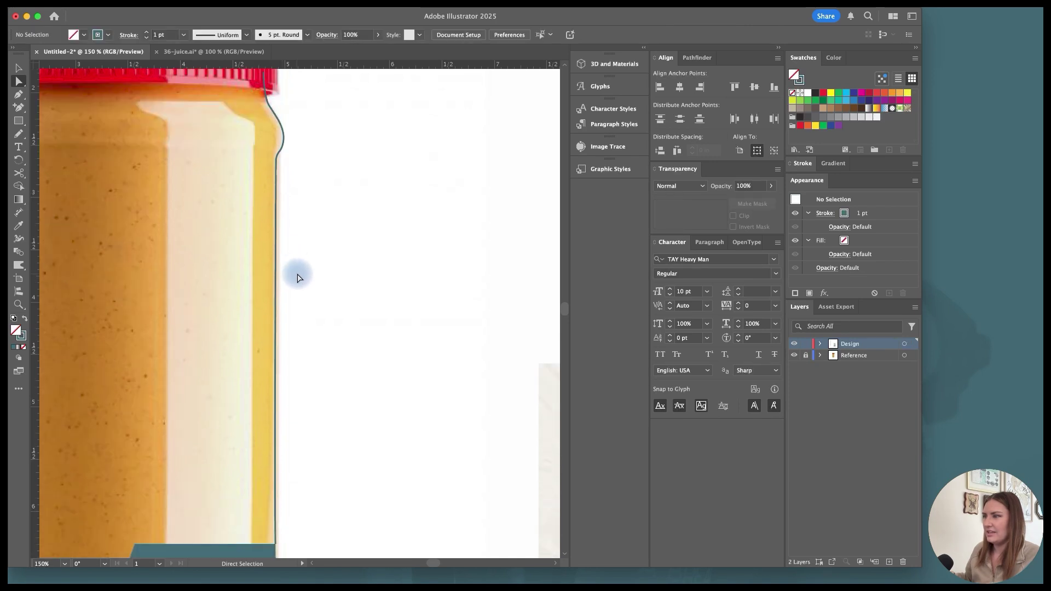
click(276, 346)
alt+scroll(280, 351, up, 3)
drag(277, 348, 265, 333)
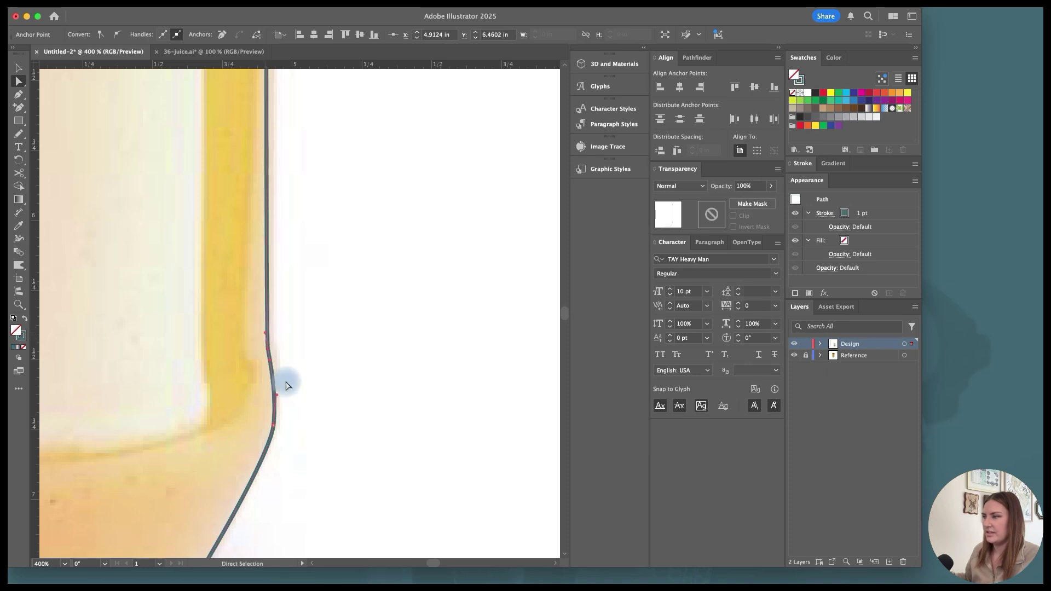
drag(279, 393, 265, 430)
scroll(291, 416, down, 2)
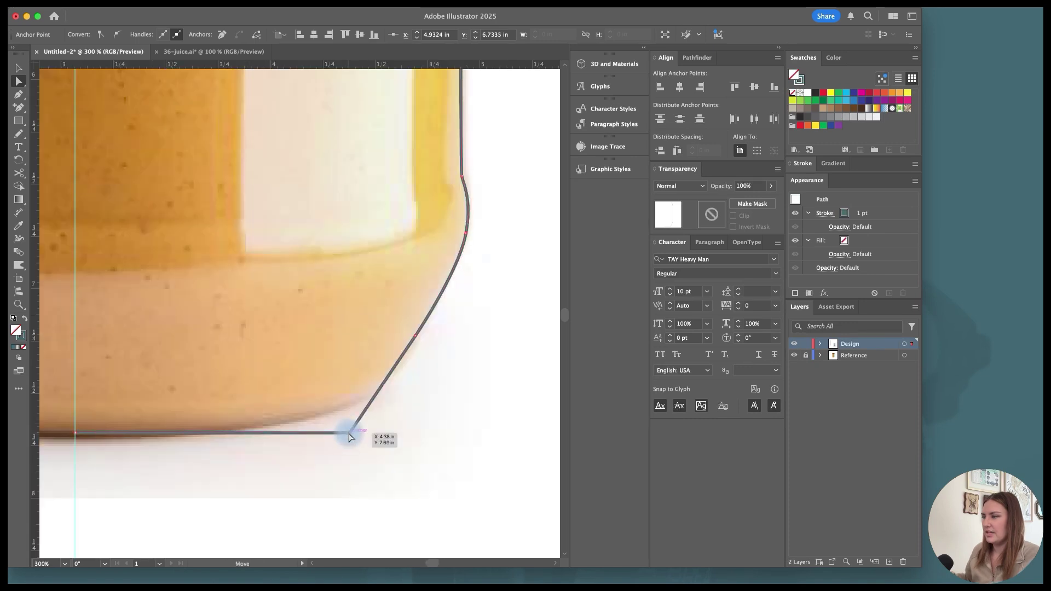
click(347, 435)
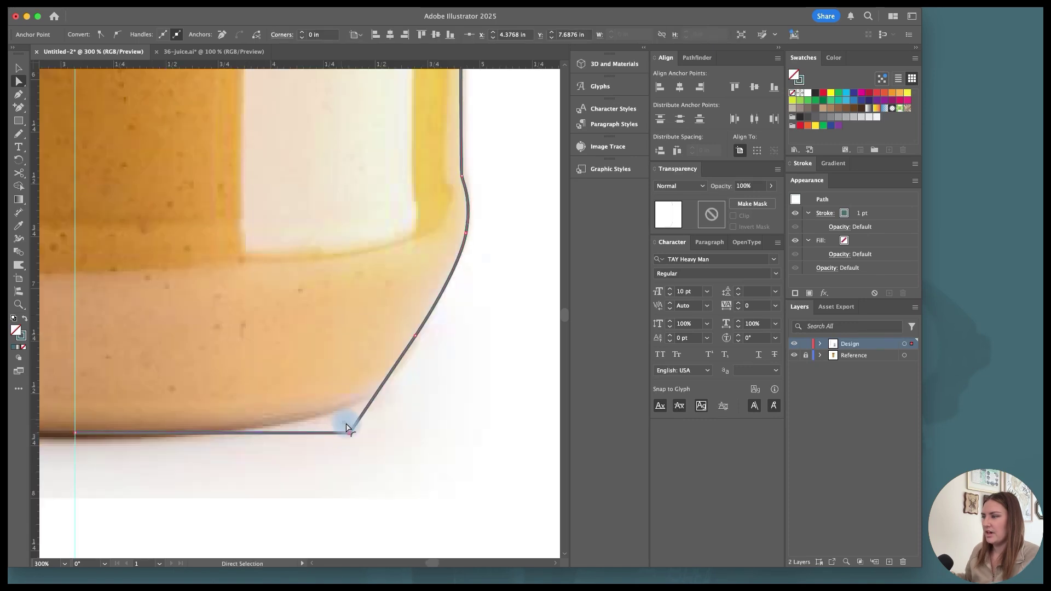
drag(347, 422, 322, 408)
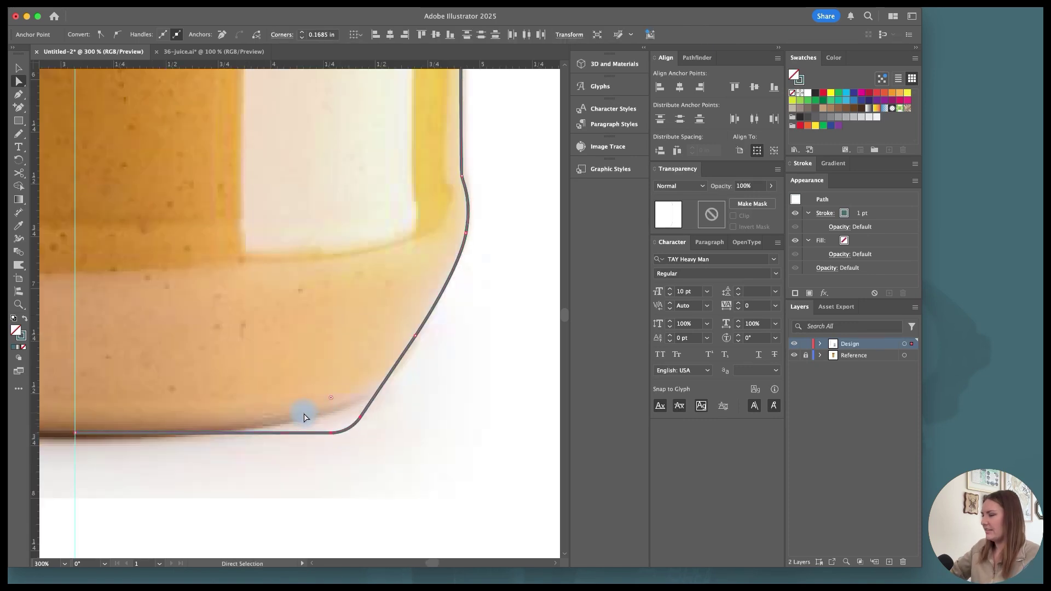
Add two anchors along the bottom edge and nudge the new one slightly upward.
key(plus)
click(295, 433)
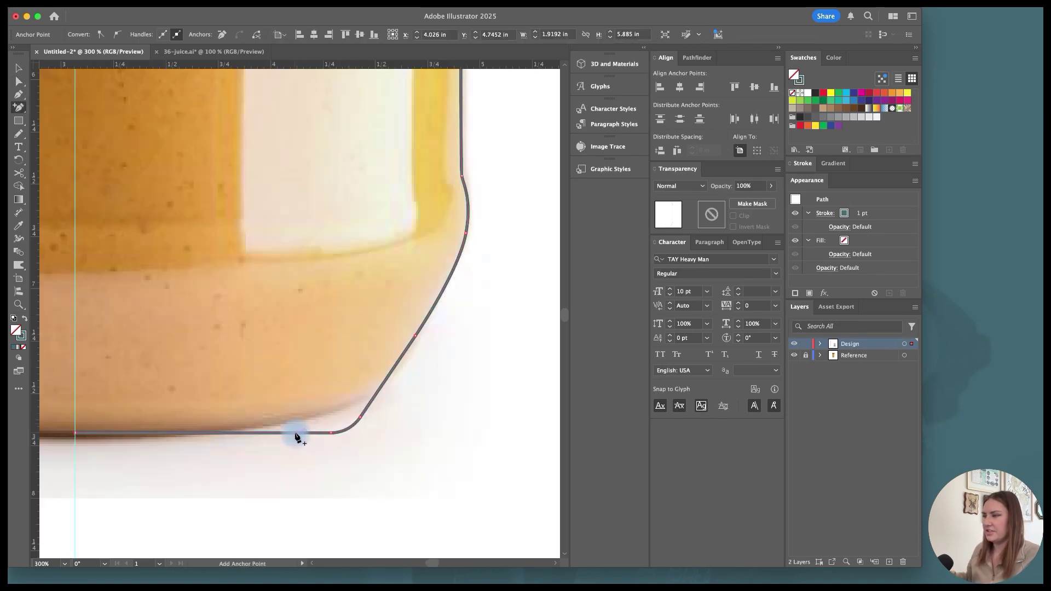
click(95, 434)
key(w)
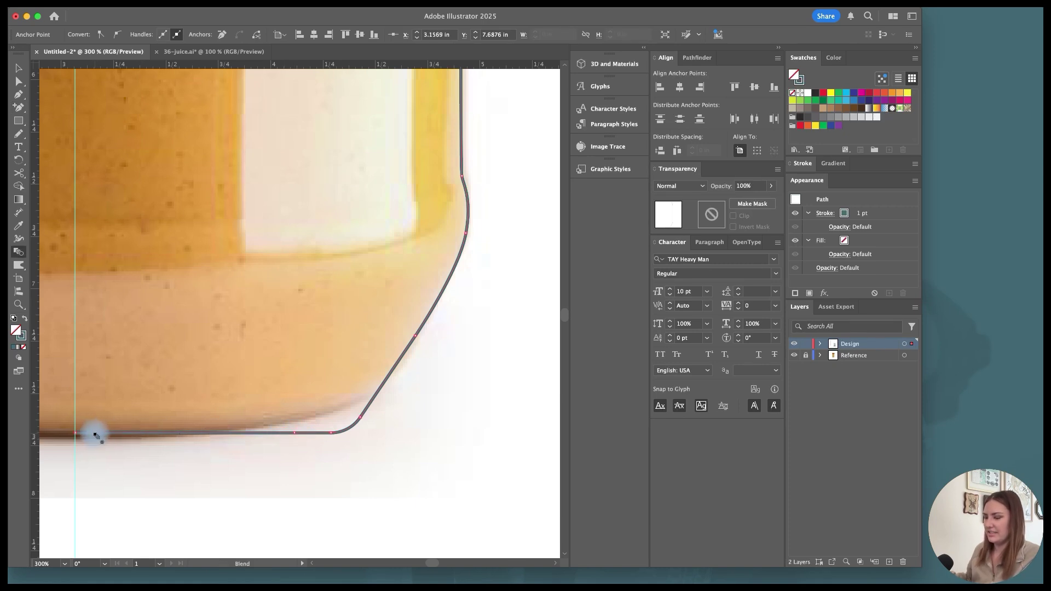
key(a)
drag(294, 434, 294, 426)
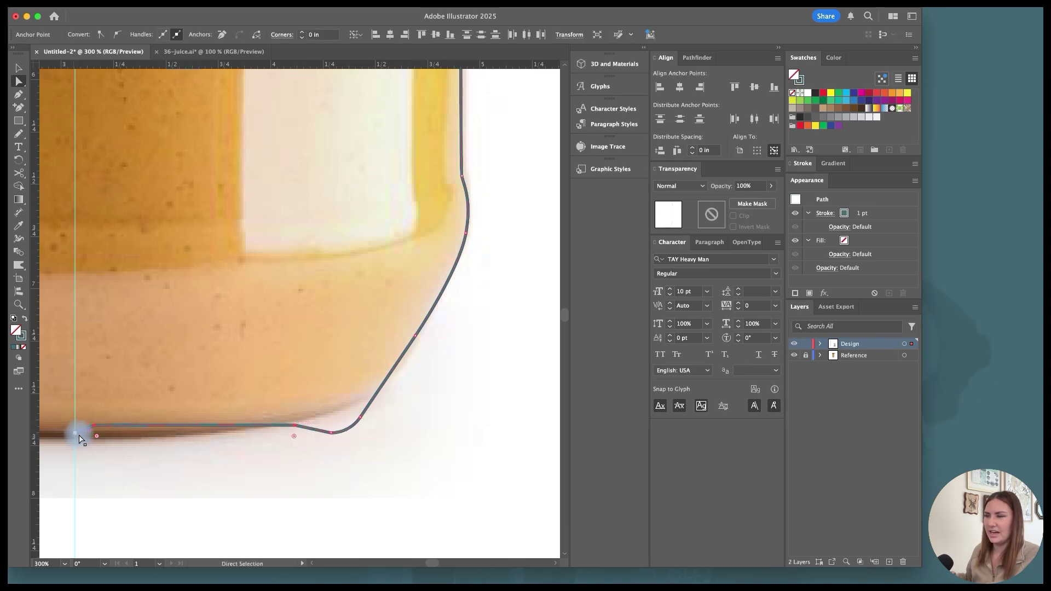
Adjust the base line's left end and reduce the bottom corner rounding to about 0.16 in.
click(80, 433)
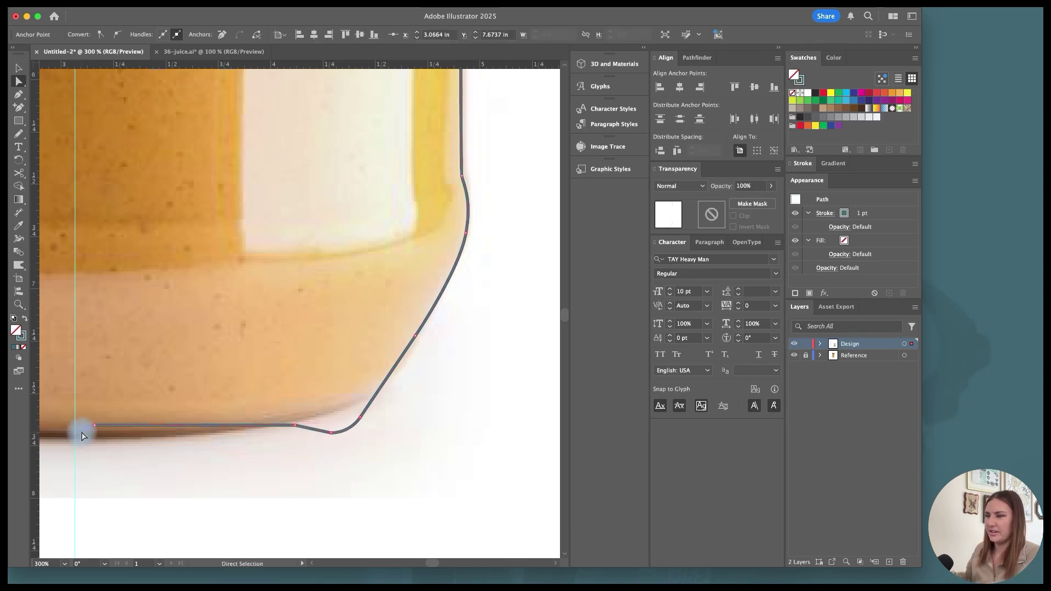
drag(83, 434, 121, 462)
drag(294, 426, 289, 479)
click(333, 436)
drag(333, 423, 332, 398)
key(super+minus)
key(super+minus)
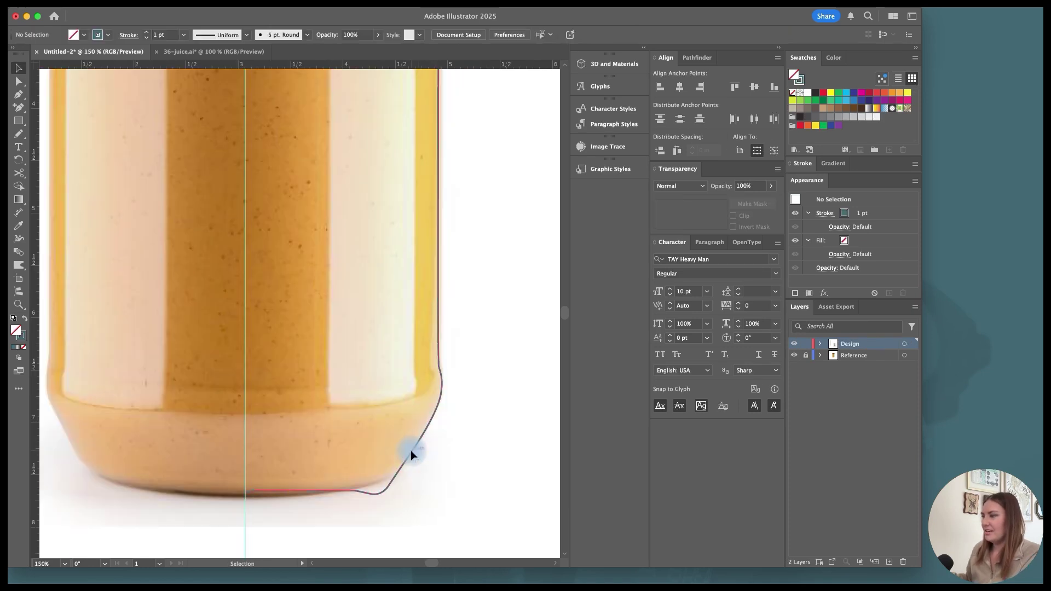
Set the jar outline's stroke weight to 2 pt.
key(v)
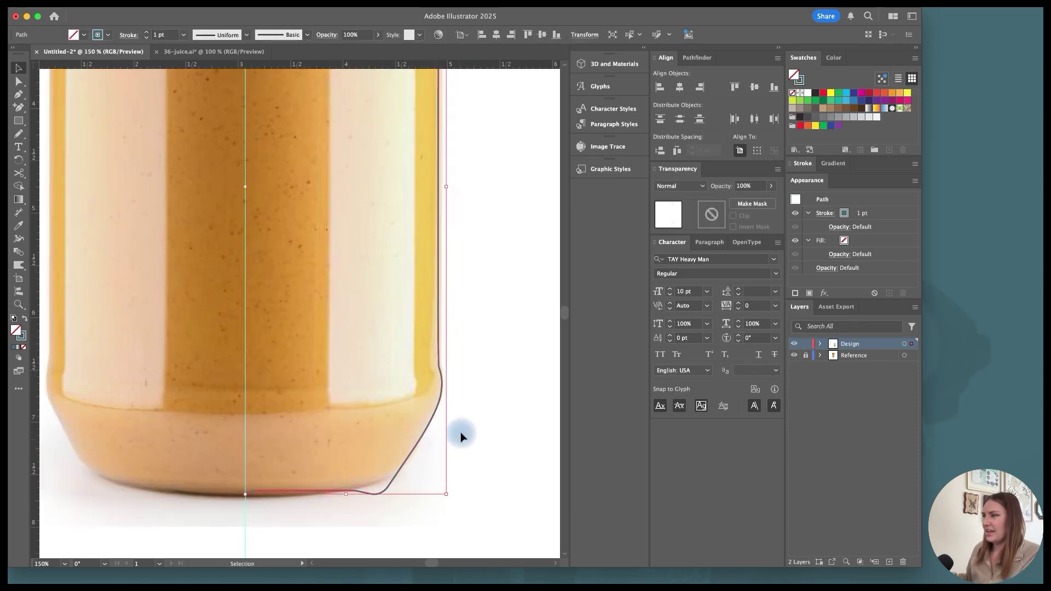
click(146, 32)
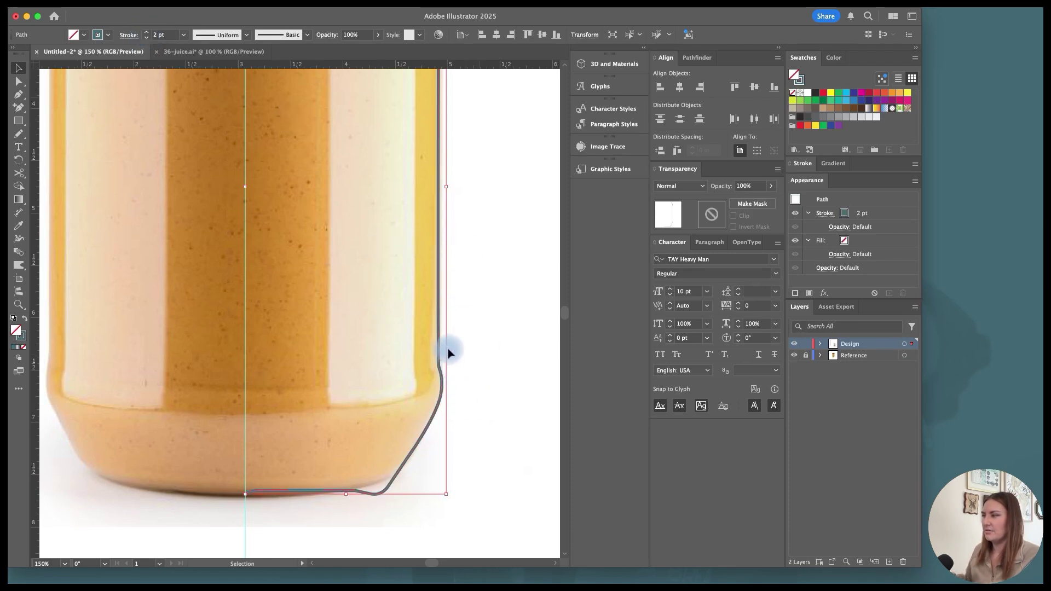
scroll(475, 383, up, 10)
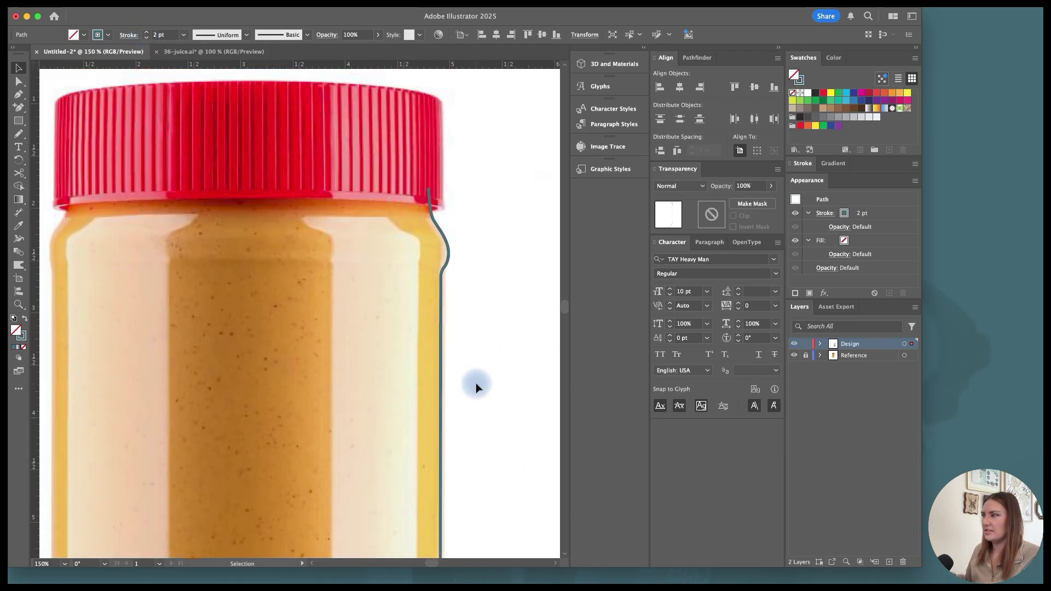
scroll(475, 385, up, 2)
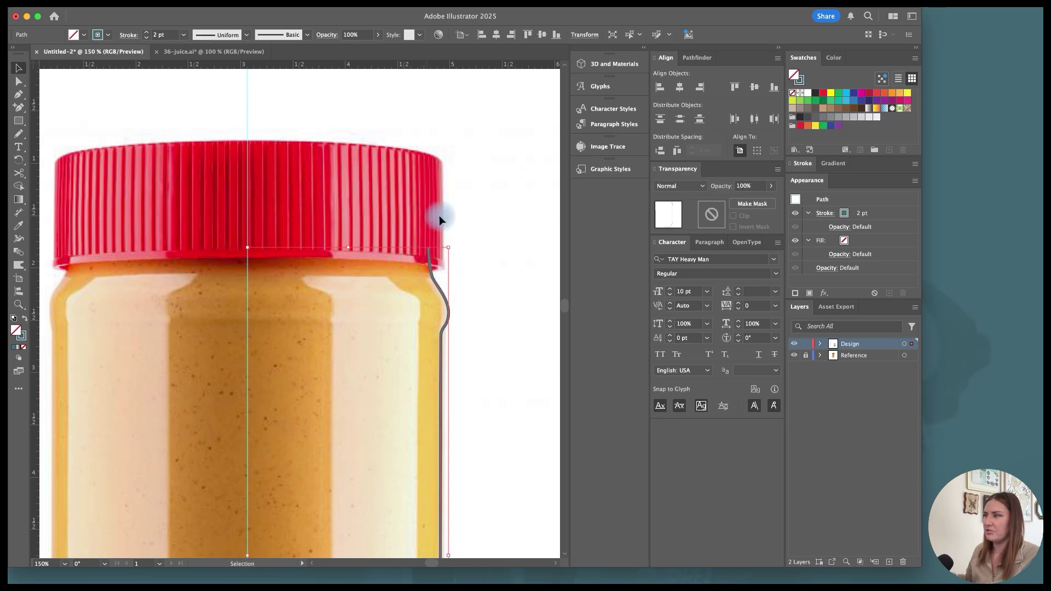
Drag the outline's top anchor up beneath the red lid, then reselect the path.
key(a)
click(430, 250)
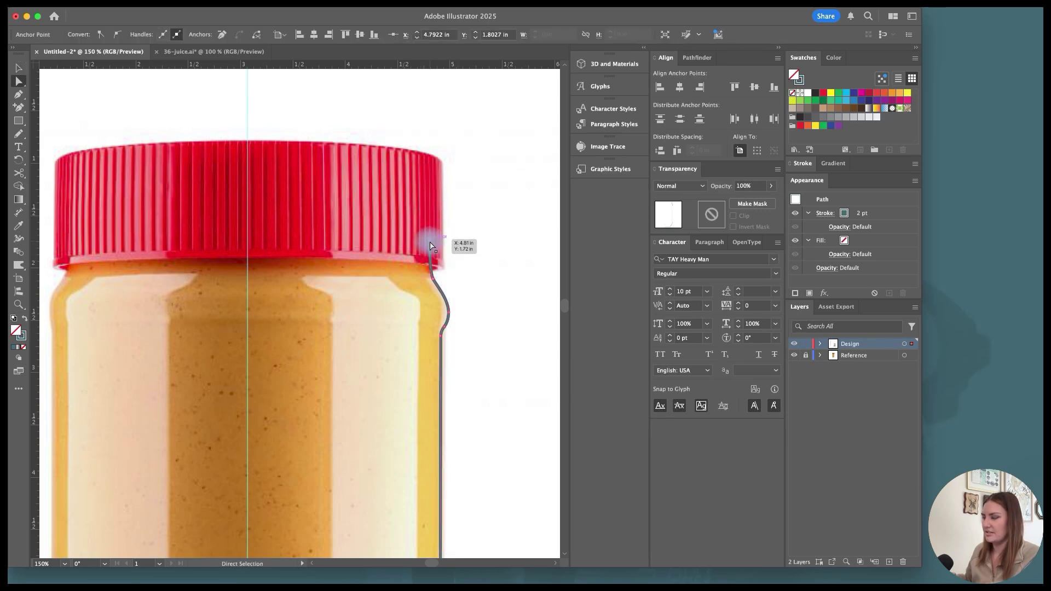
drag(430, 246, 430, 239)
key(v)
click(514, 255)
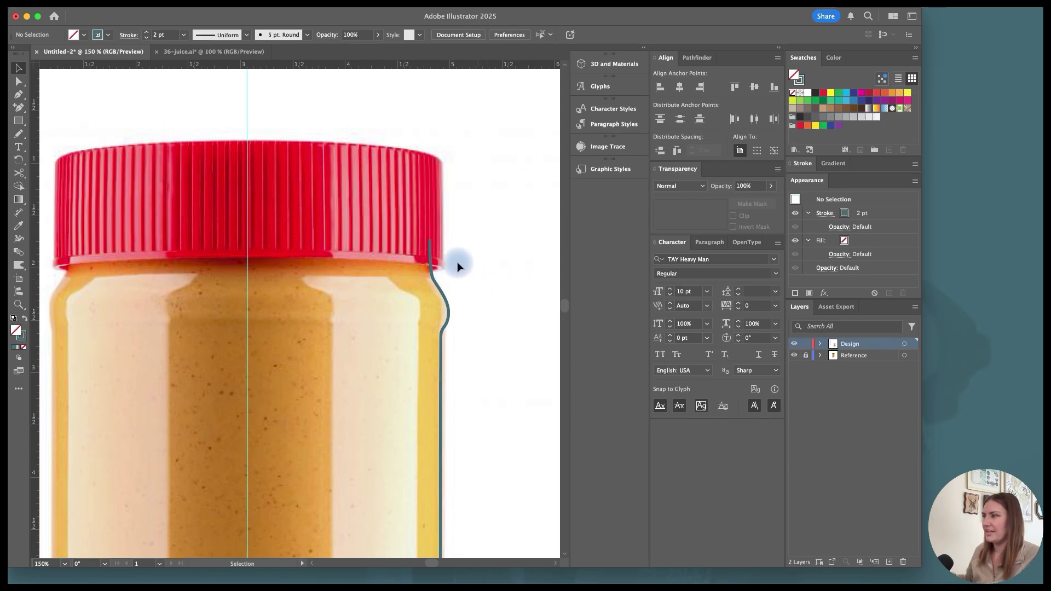
scroll(454, 267, down, 3)
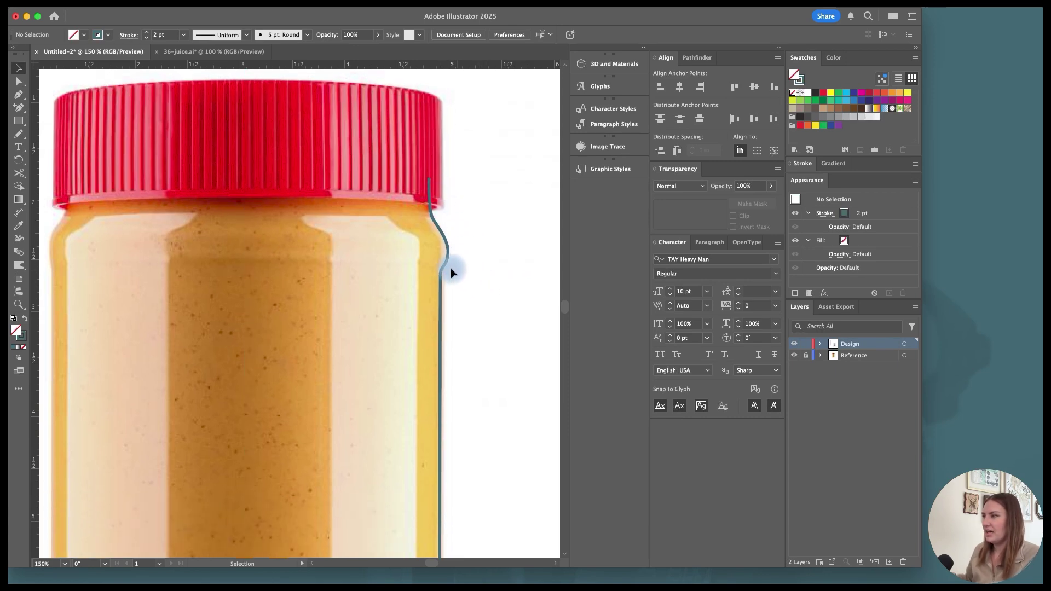
click(444, 268)
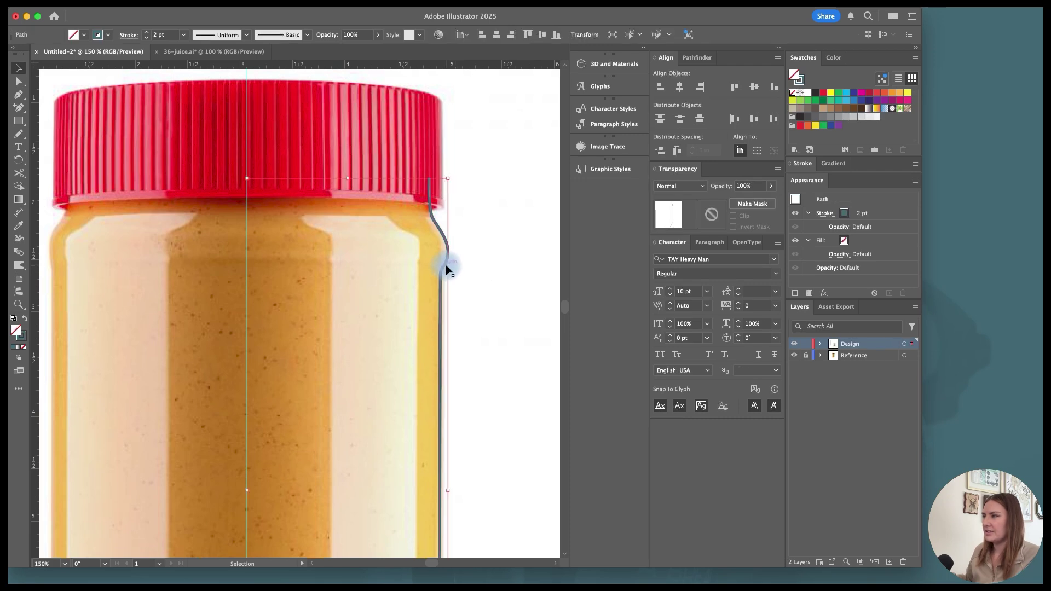
Create an Offset Path copy of the jar outline at 0.03 in, after previewing 0.05 in.
click(139, 6)
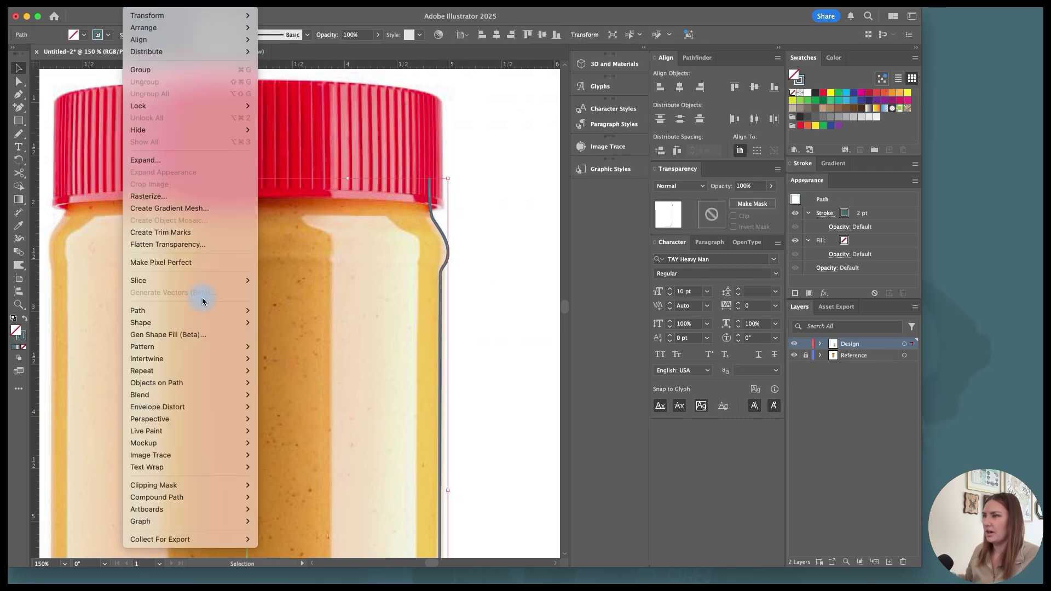
mouse_move(199, 310)
click(289, 354)
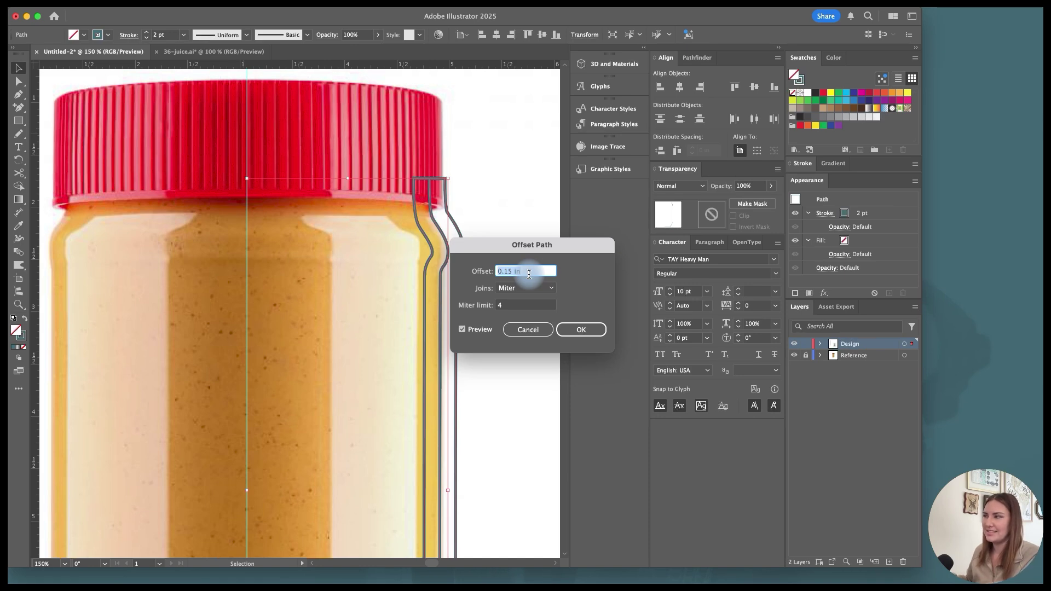
text(.05)
click(530, 304)
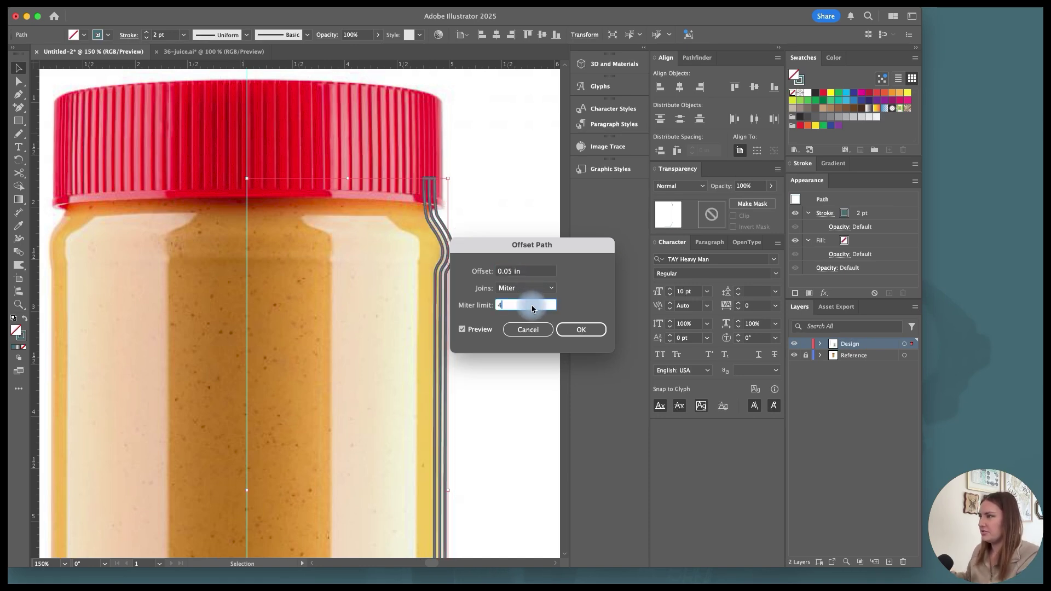
click(512, 272)
text(.03)
click(531, 305)
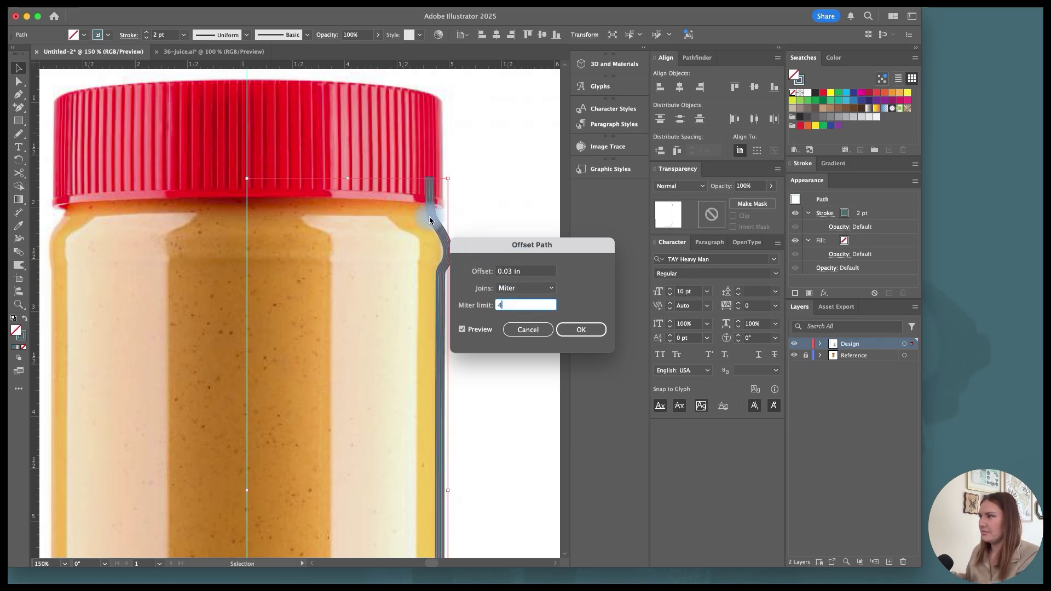
click(575, 331)
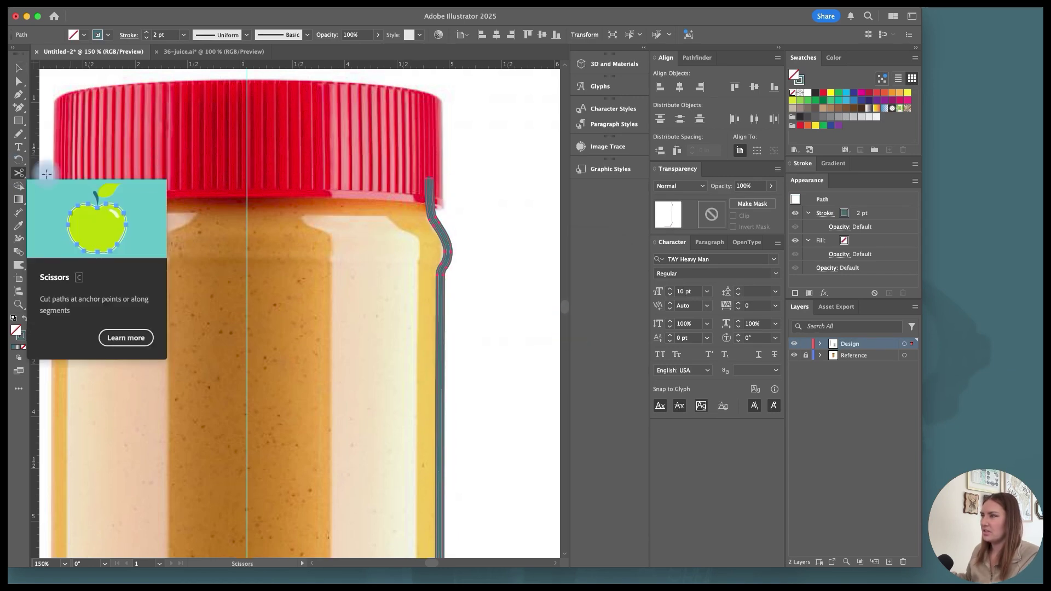
Cut the offset outline near its top with the Scissors tool.
click(18, 174)
click(435, 179)
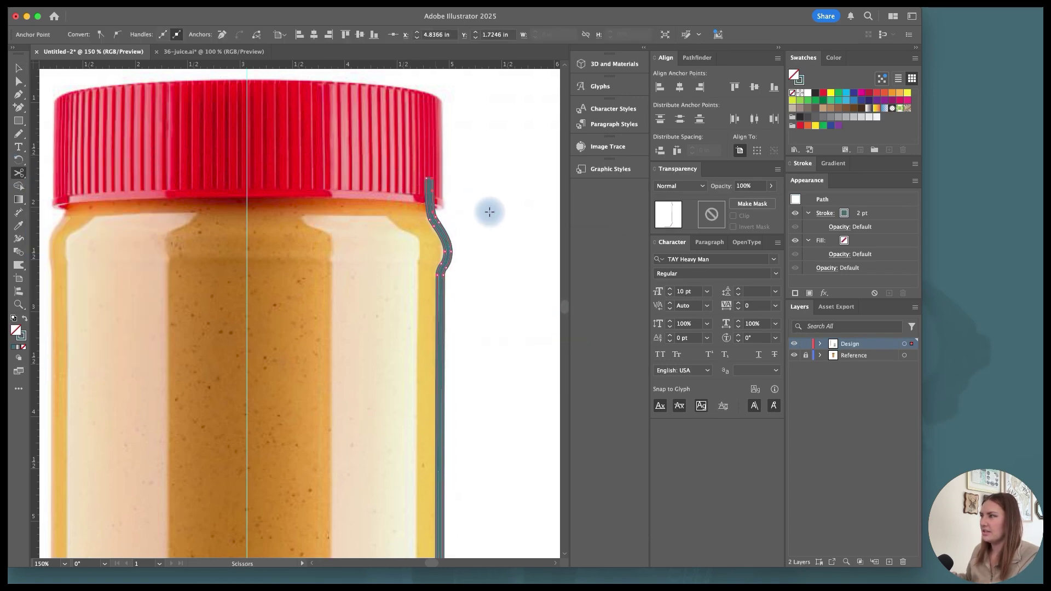
scroll(490, 212, down, 10)
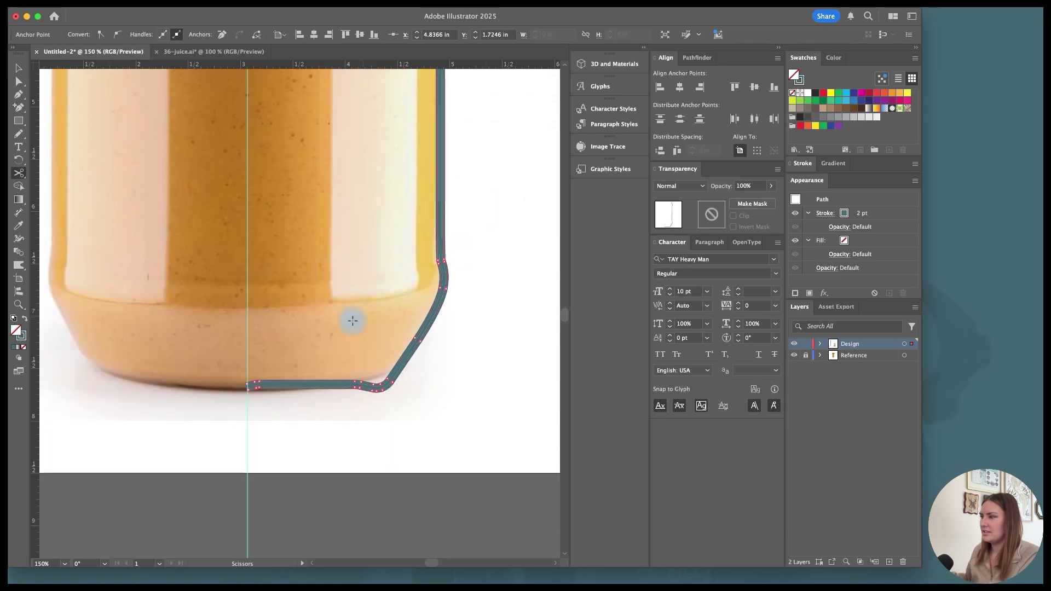
click(247, 388)
key(v)
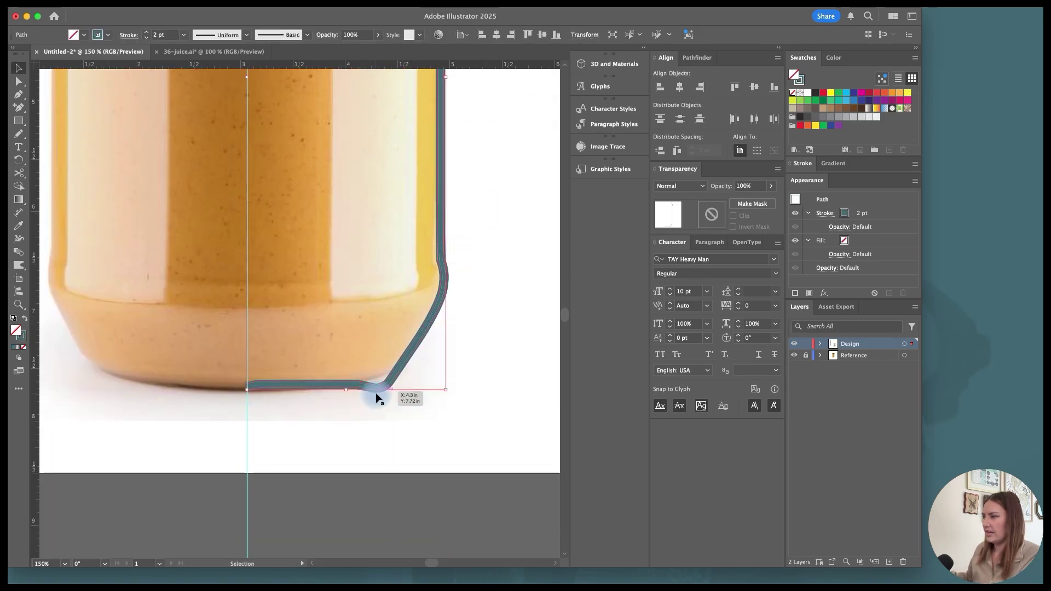
click(383, 395)
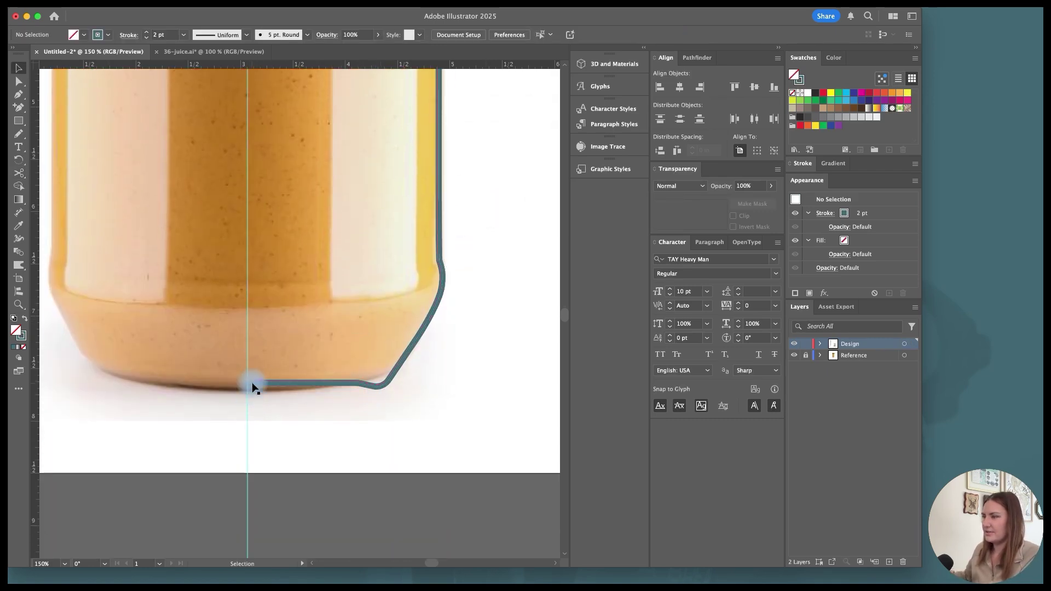
alt+scroll(251, 377, up, 3)
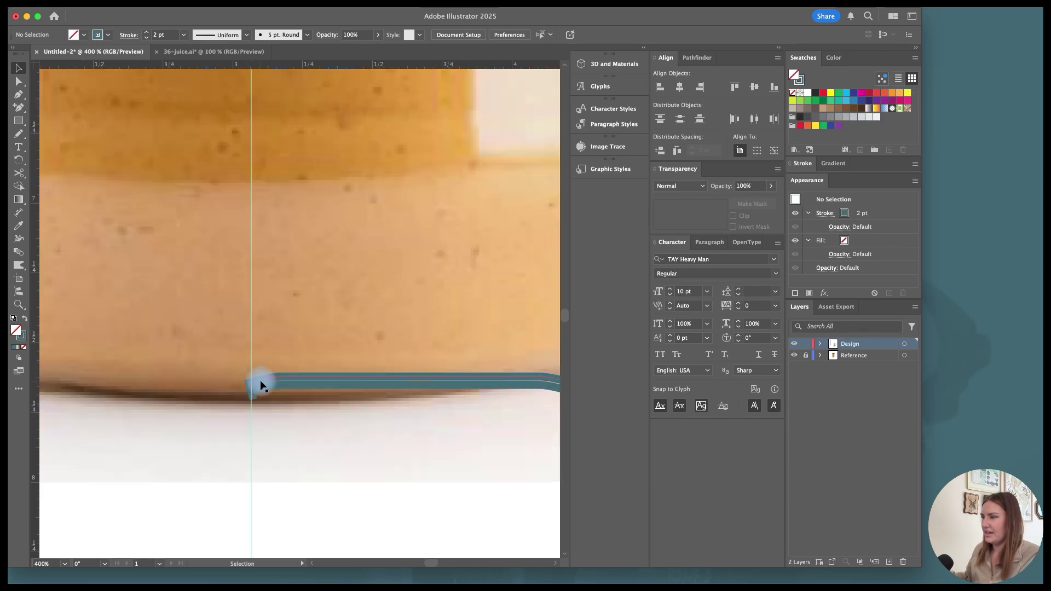
Align the path's left end at the base with the centre guide.
key(a)
click(253, 392)
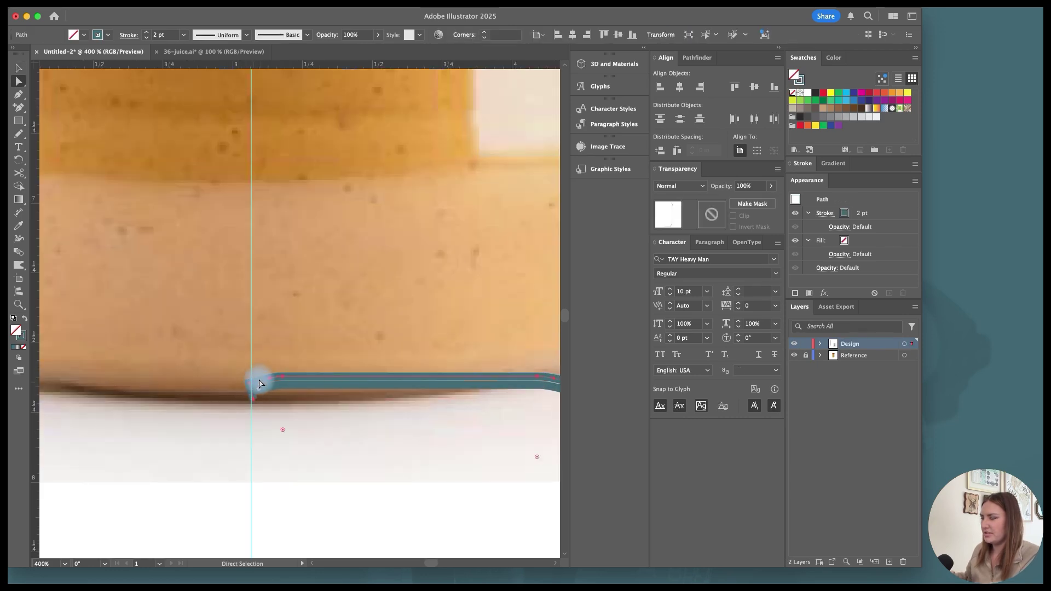
alt+scroll(258, 380, up, 2)
drag(258, 403, 258, 373)
alt+scroll(251, 373, up, 3)
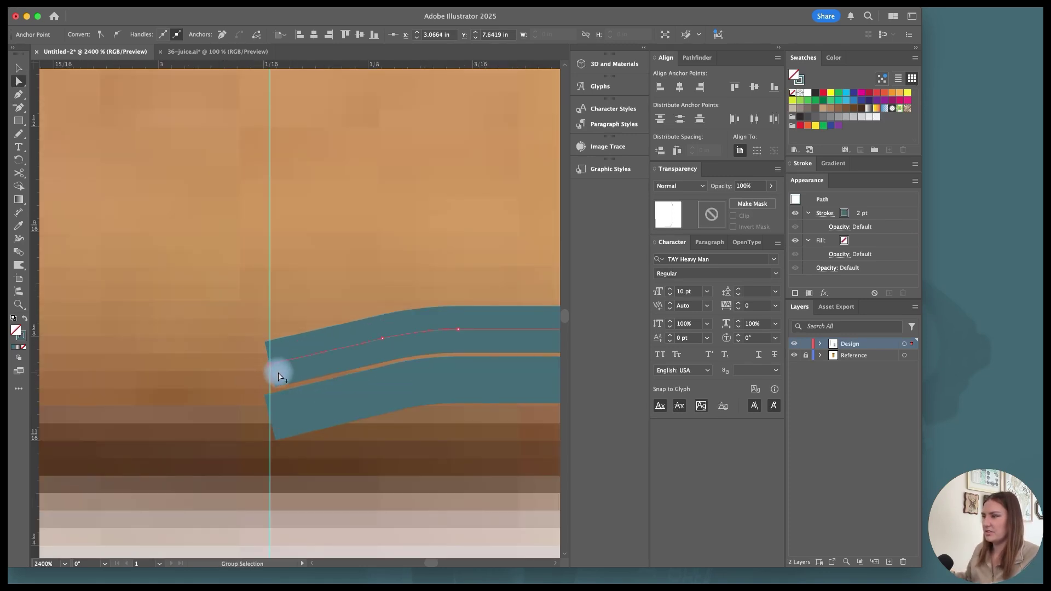
alt+scroll(277, 374, down, 5)
alt+scroll(277, 377, down, 3)
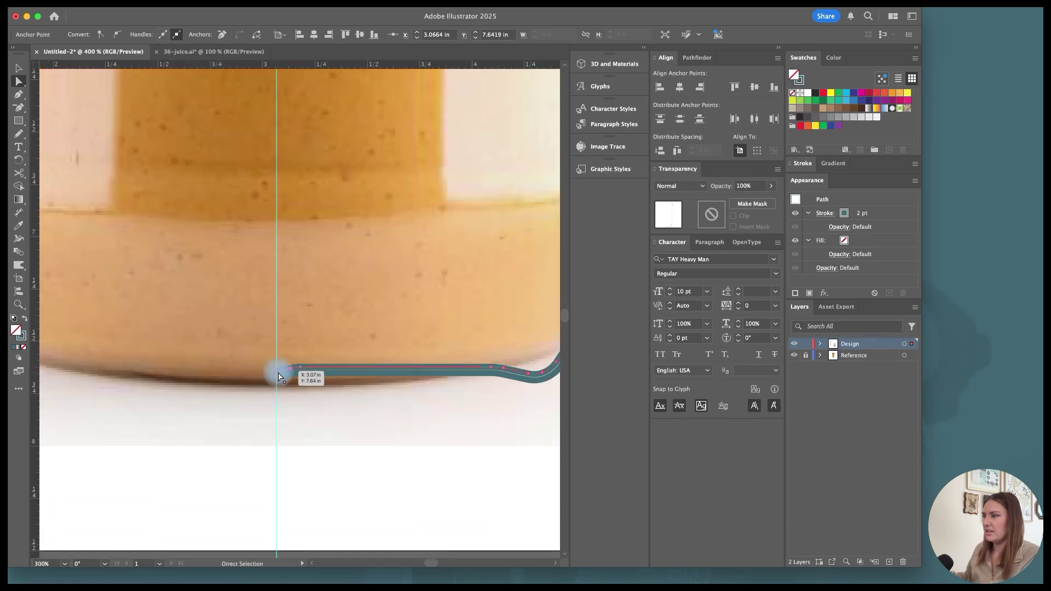
scroll(277, 376, up, 3)
scroll(277, 375, down, 1)
alt+scroll(278, 383, down, 4)
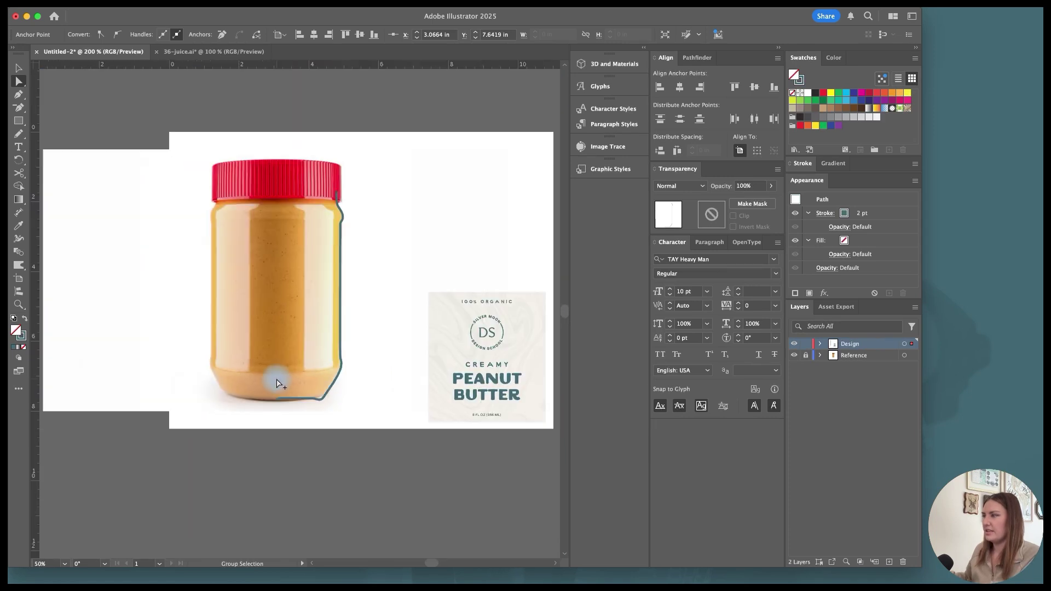
alt+scroll(316, 278, up, 5)
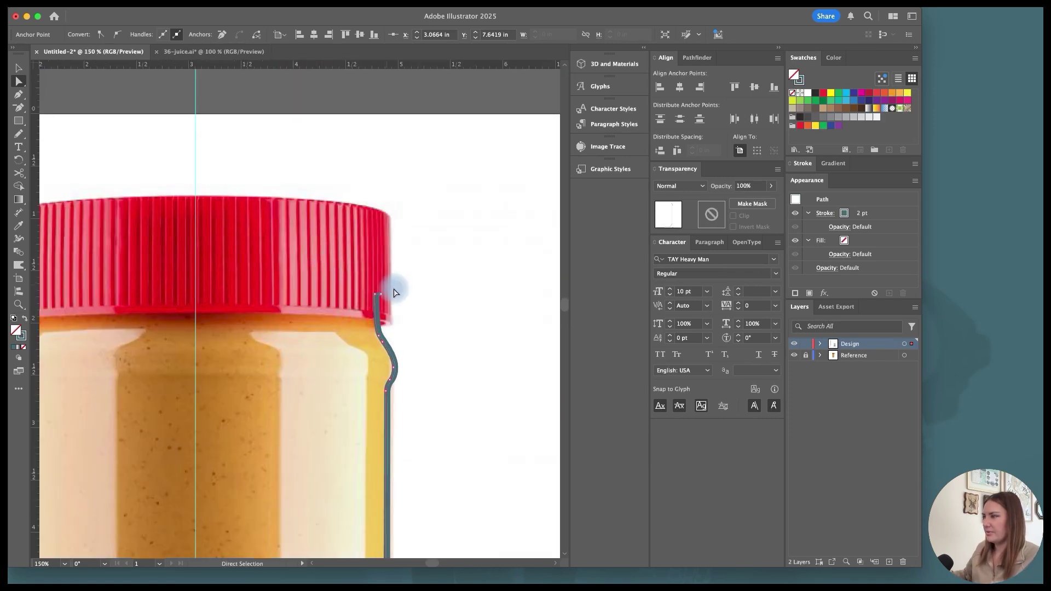
Pull the top end left under the lid and place the final point on the centre guide.
shift+drag(382, 298, 353, 298)
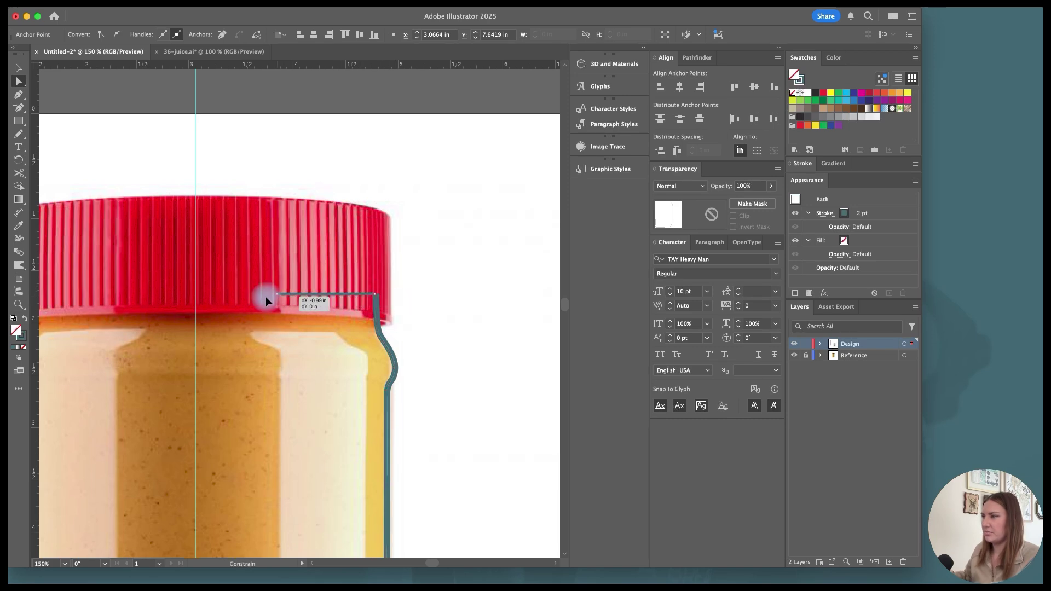
shift+drag(198, 305, 199, 304)
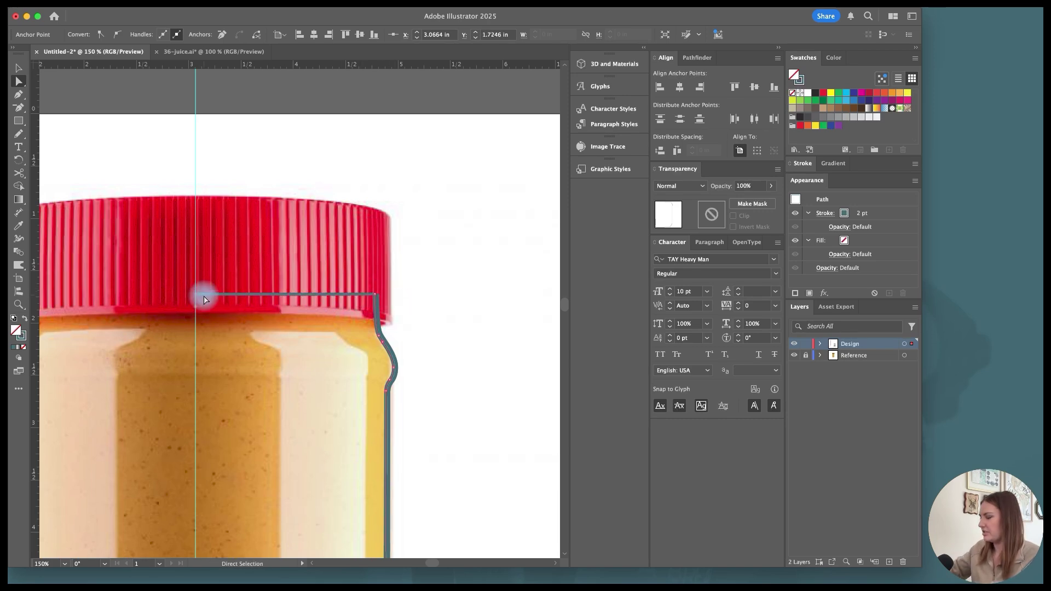
key(p)
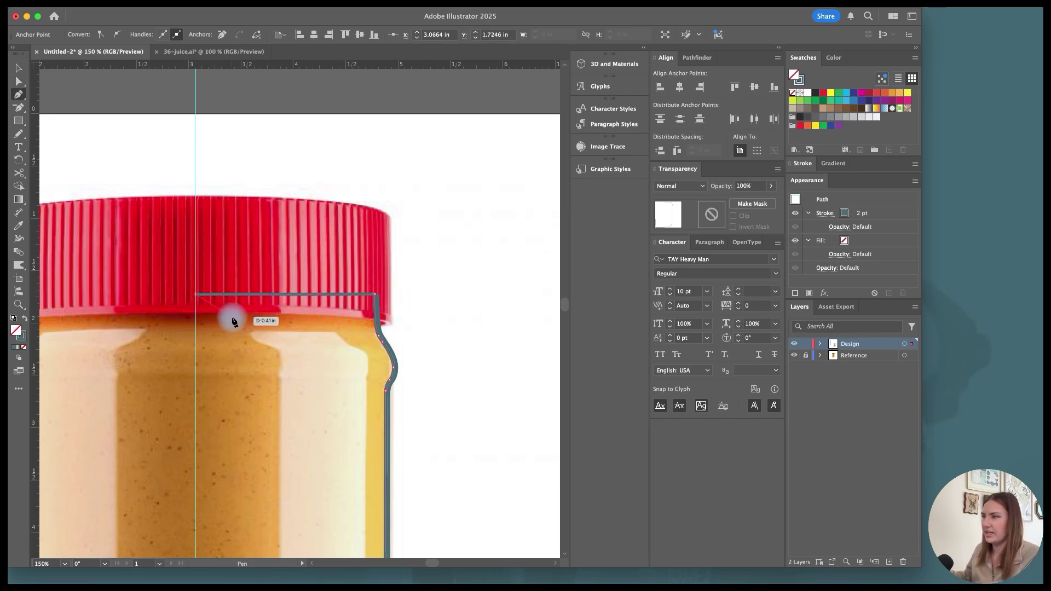
scroll(230, 313, down, 10)
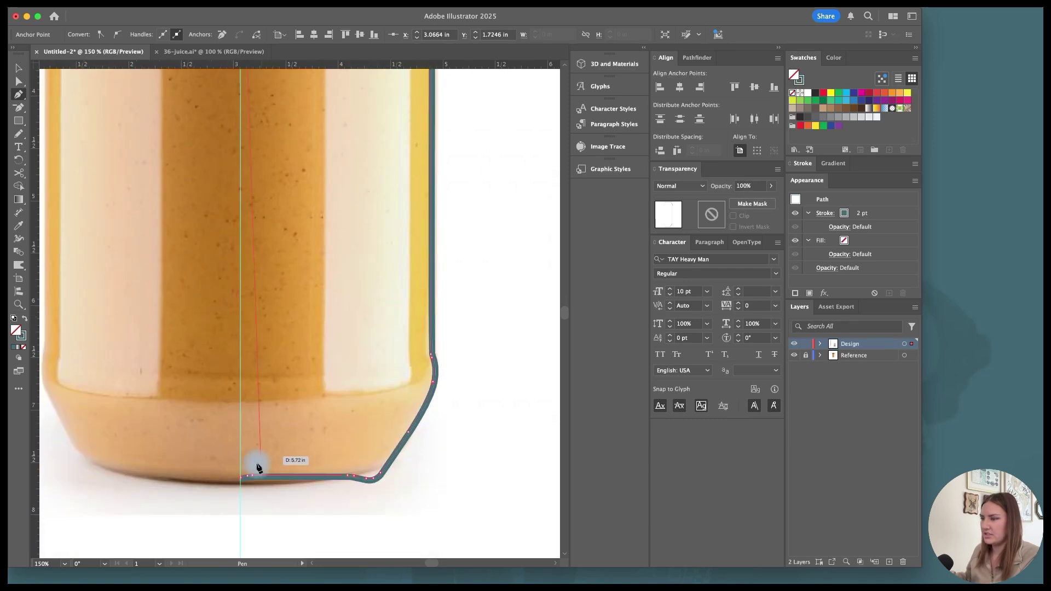
click(241, 480)
Finish the path and fill the right-half jar body with solid teal, no stroke.
key(v)
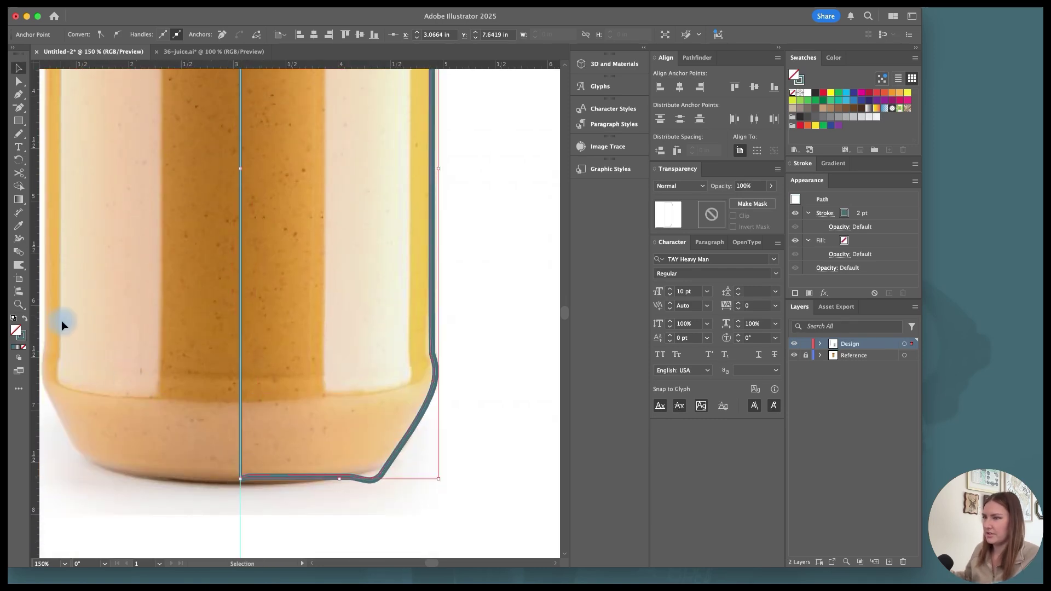
click(26, 318)
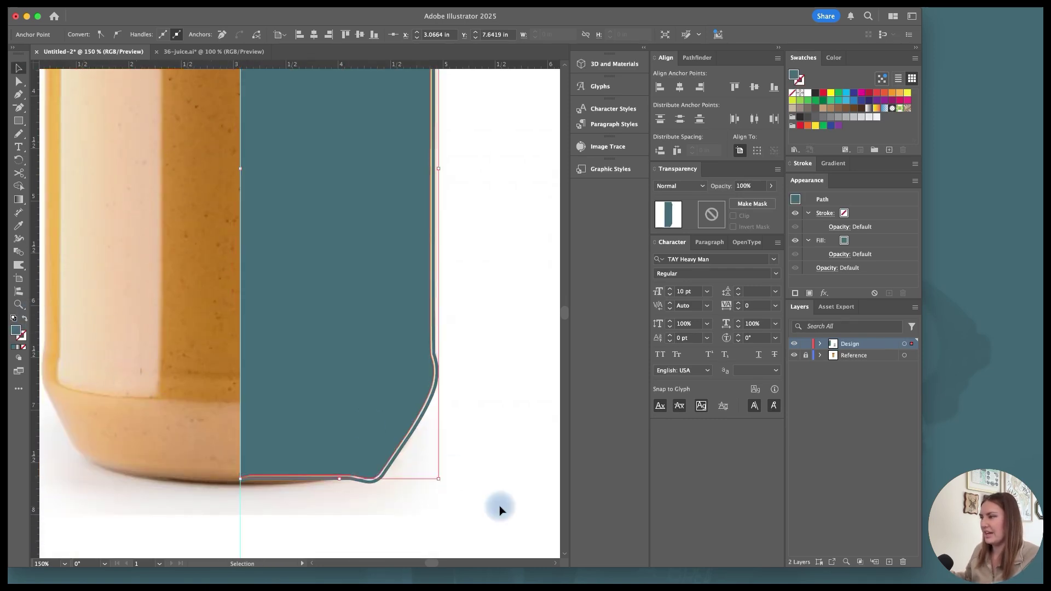
click(482, 421)
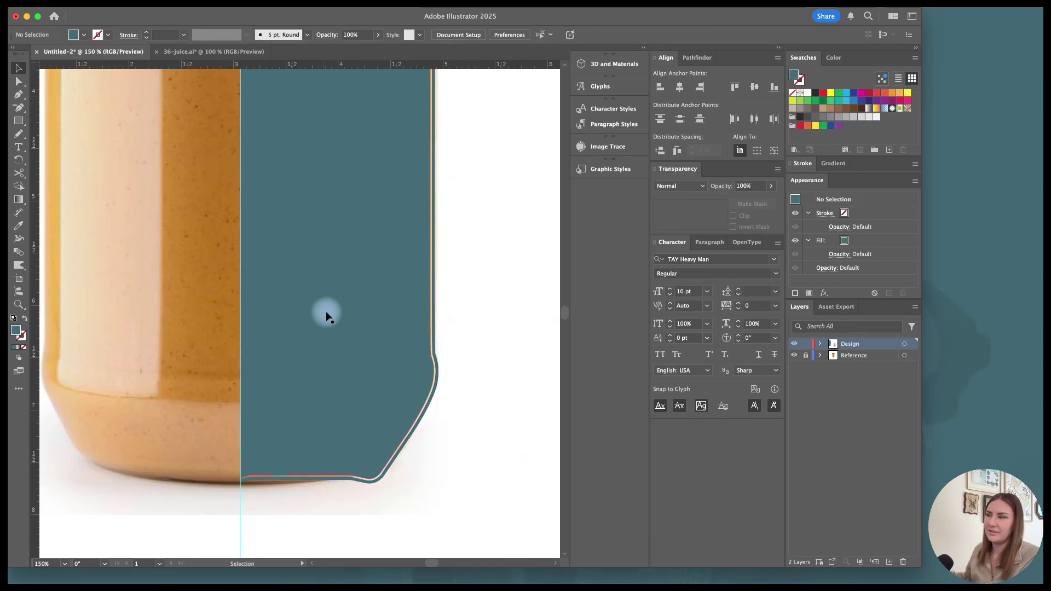
Scroll the canvas up to bring the red lid into view.
scroll(351, 346, up, 2)
scroll(351, 346, up, 10)
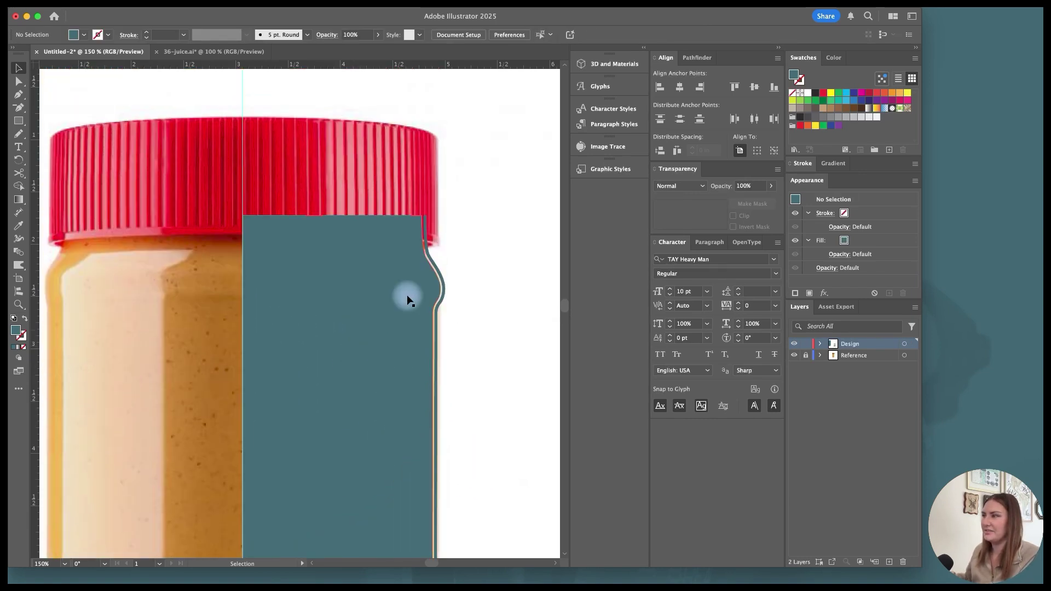
scroll(465, 285, left, 3)
scroll(465, 285, up, 2)
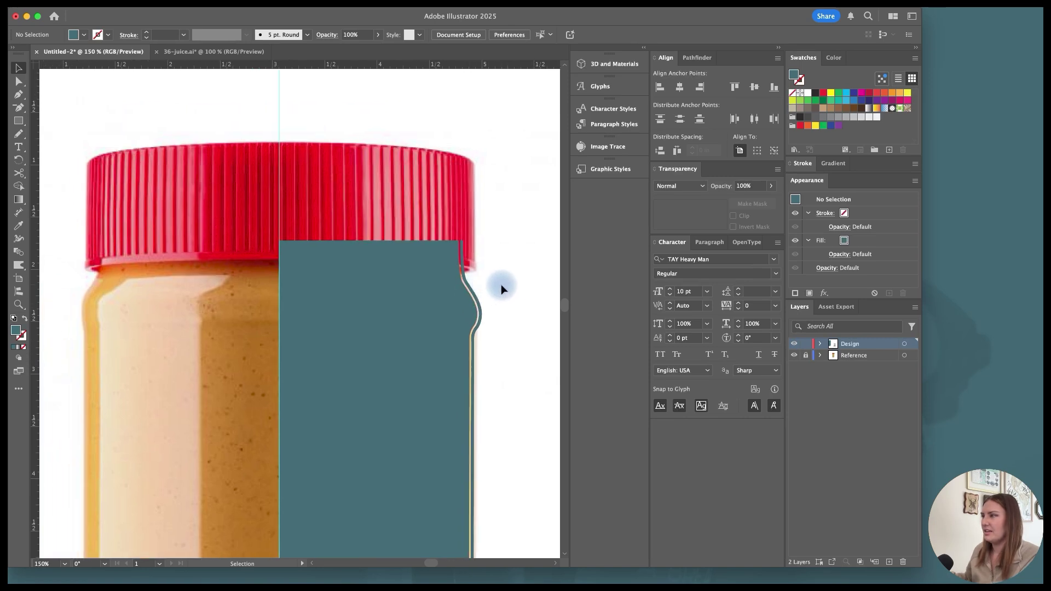
scroll(501, 284, right, 3)
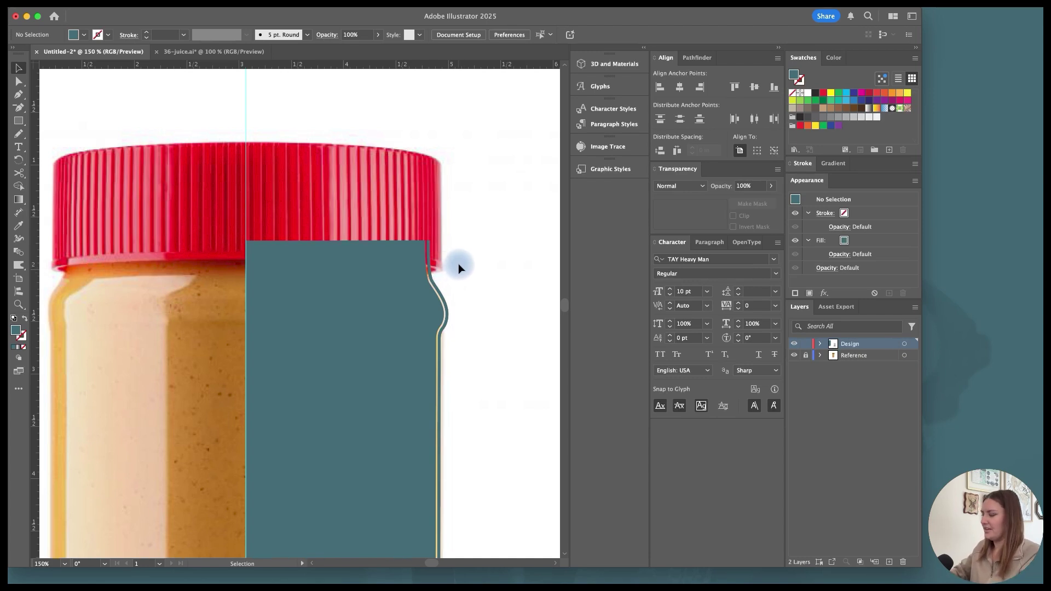
Pen-trace the lid from its top edge at the centre to the top-right corner and down its right side.
key(p)
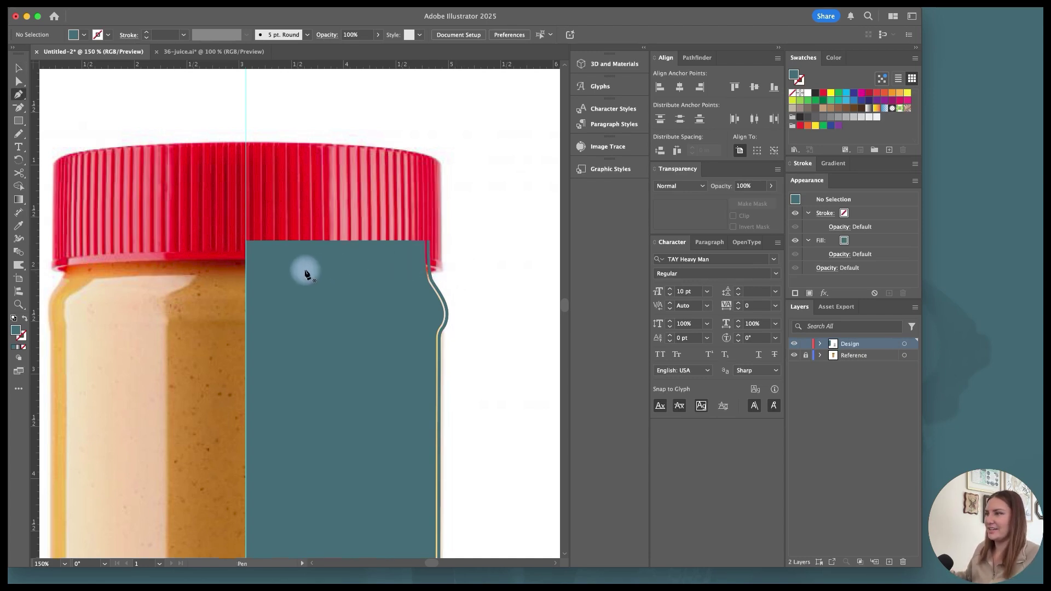
click(247, 143)
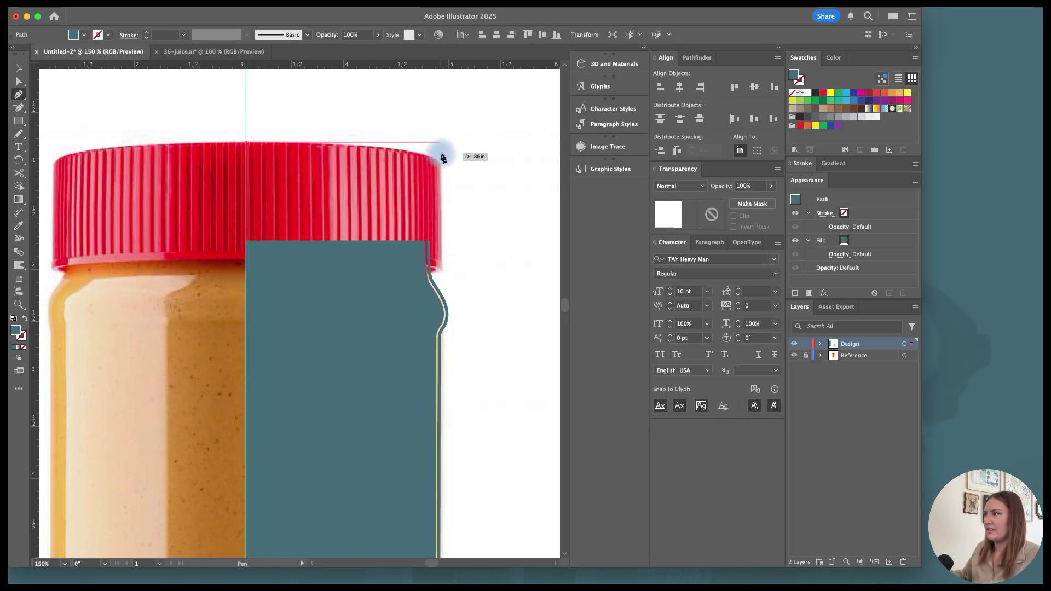
click(441, 142)
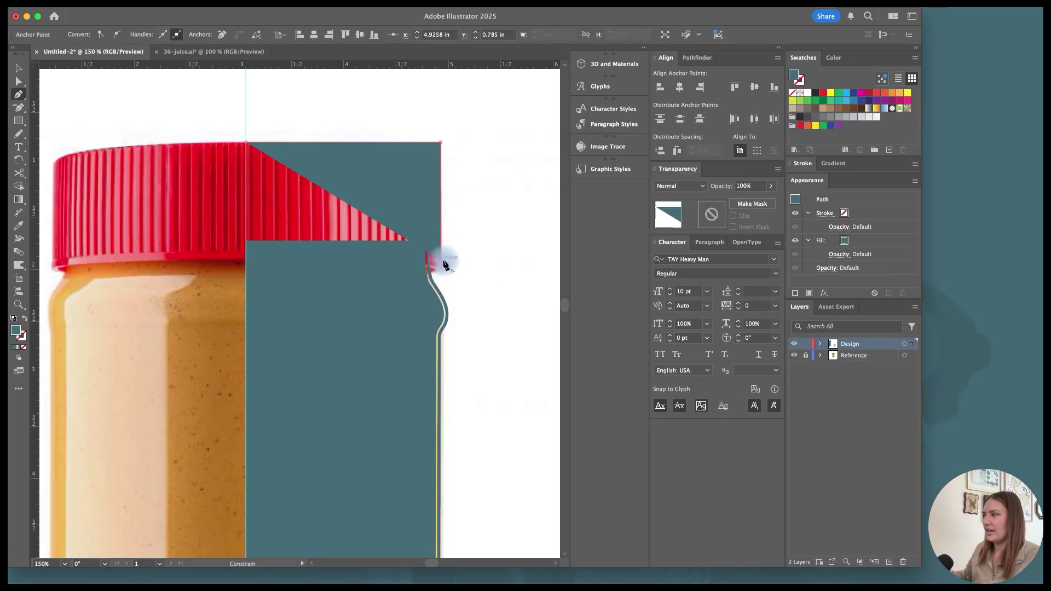
alt+scroll(447, 265, up, 5)
click(441, 258)
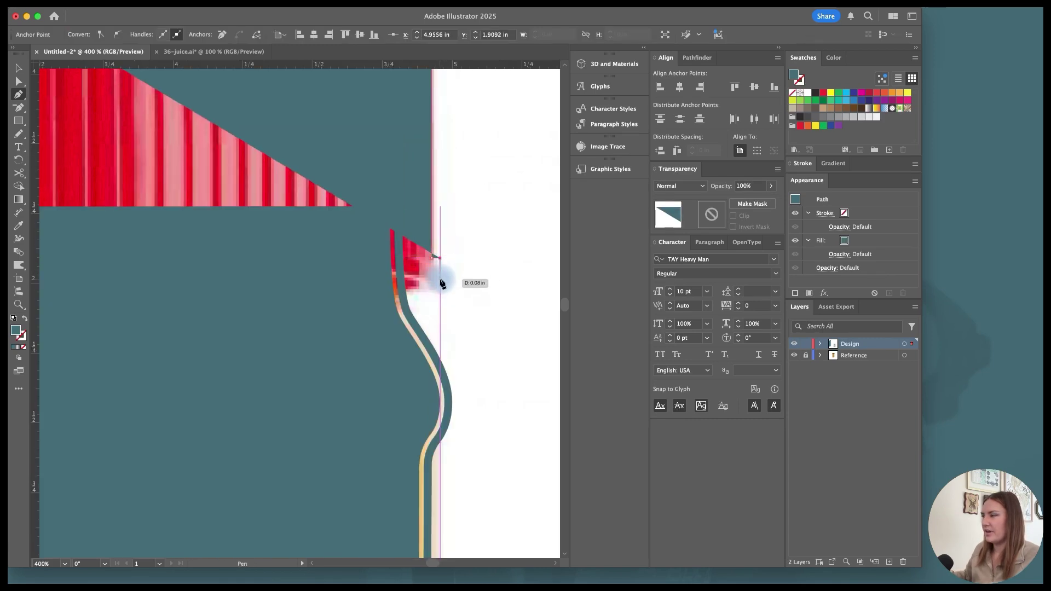
click(441, 279)
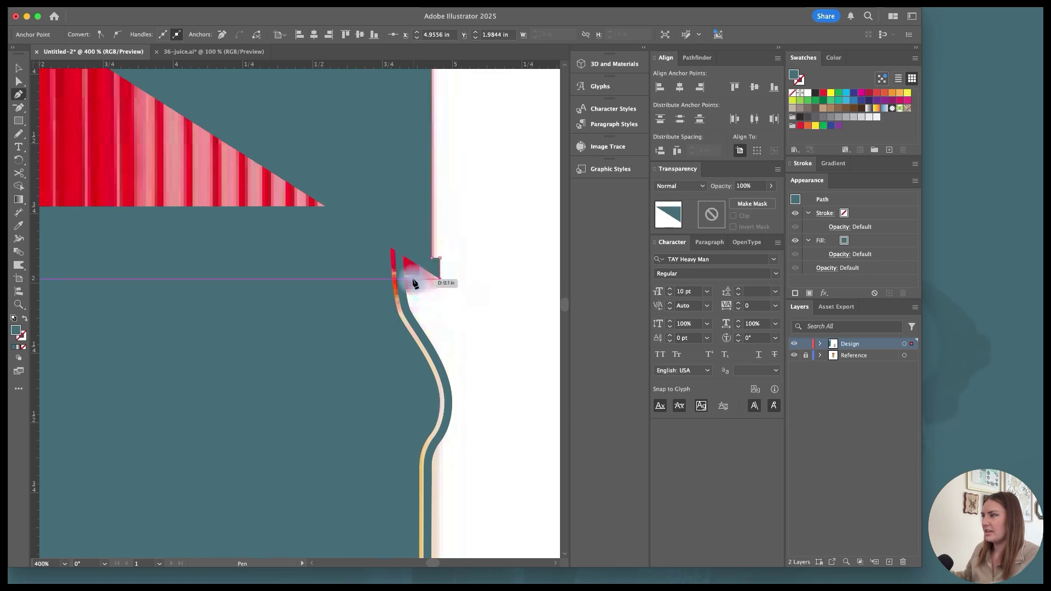
Add points along the lid's lower right edge and top-right corner, then close the shape.
alt+scroll(413, 282, down, 3)
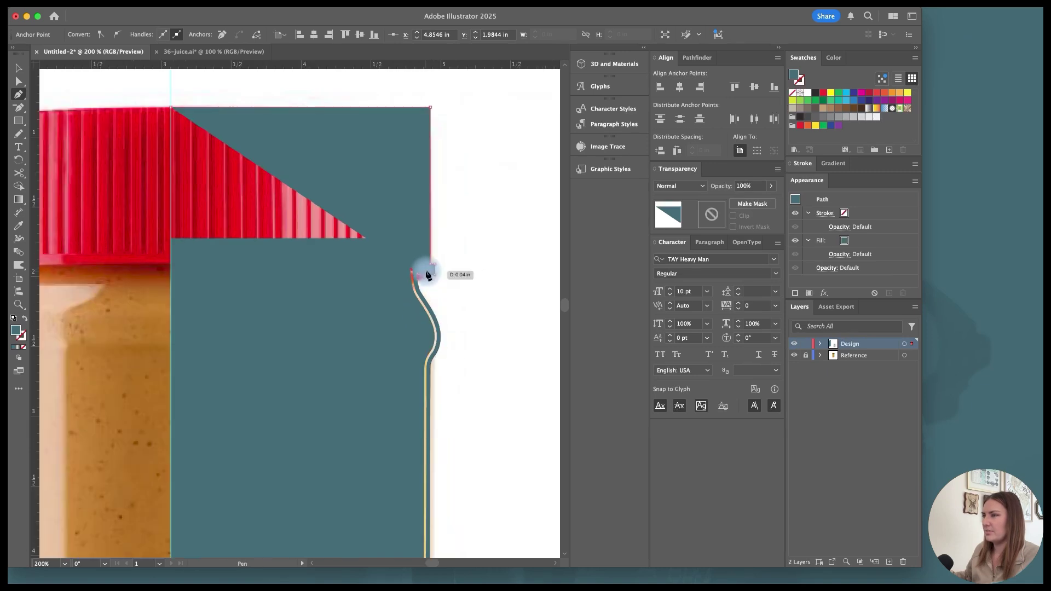
click(432, 264)
shift+click(430, 107)
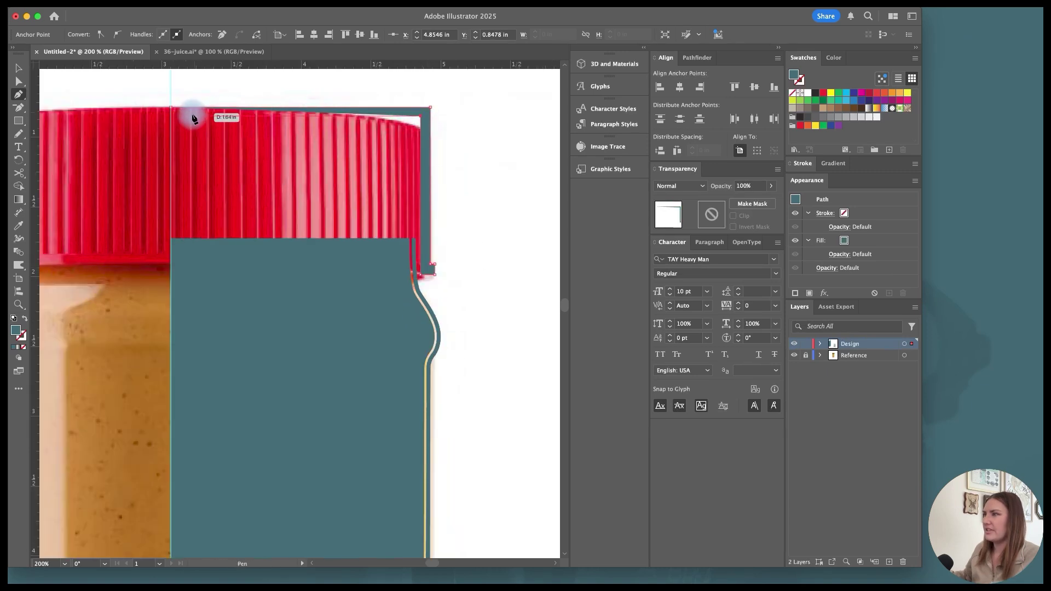
click(170, 108)
key(a)
click(428, 110)
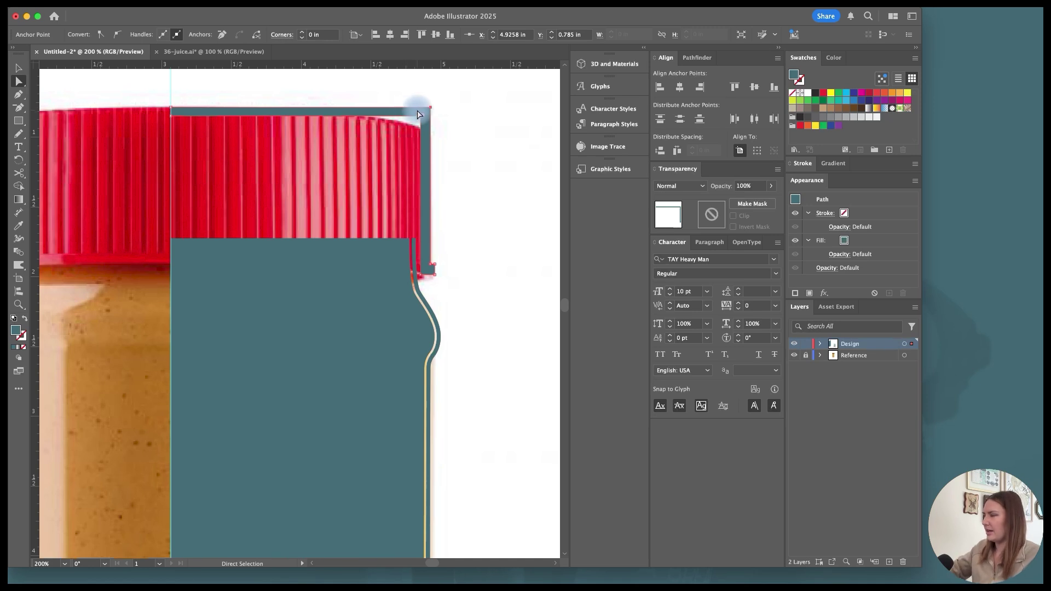
key(plus)
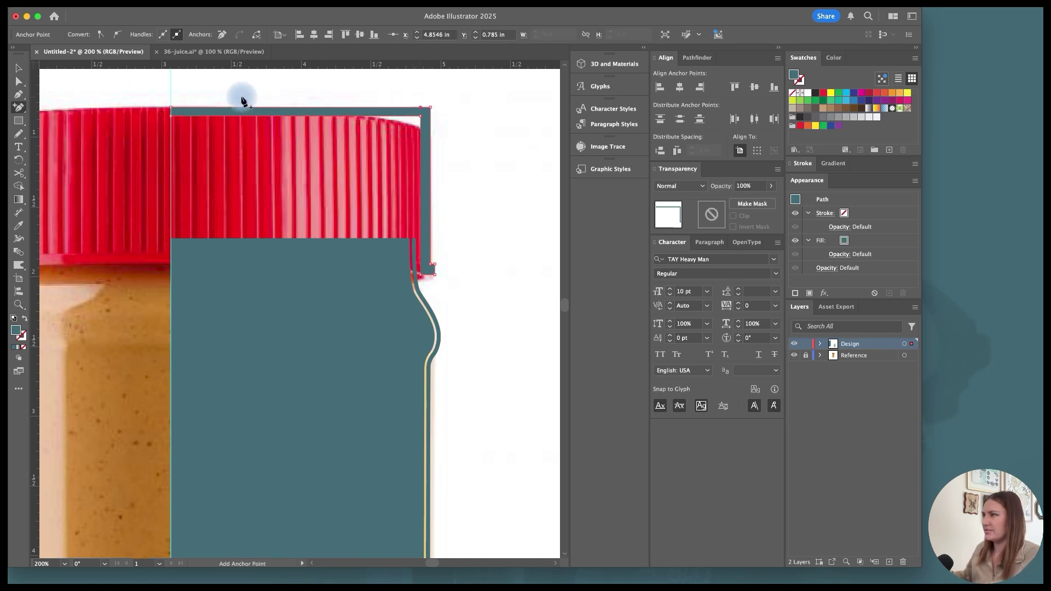
Add a point on the lid shape's top edge and move both top corners onto the rim.
click(419, 108)
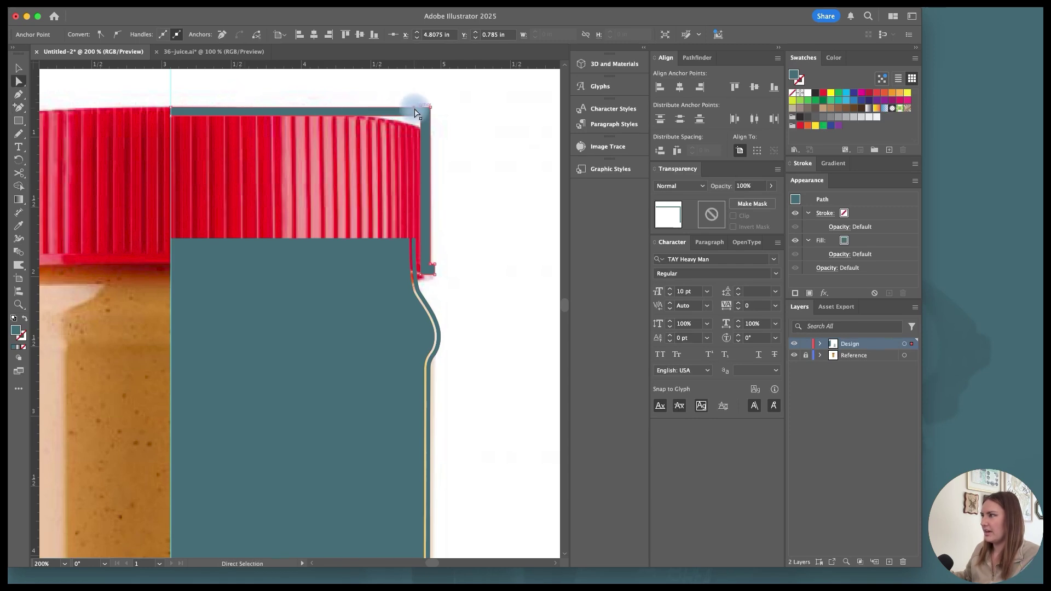
alt+click(171, 107)
alt+scroll(171, 108, up, 3)
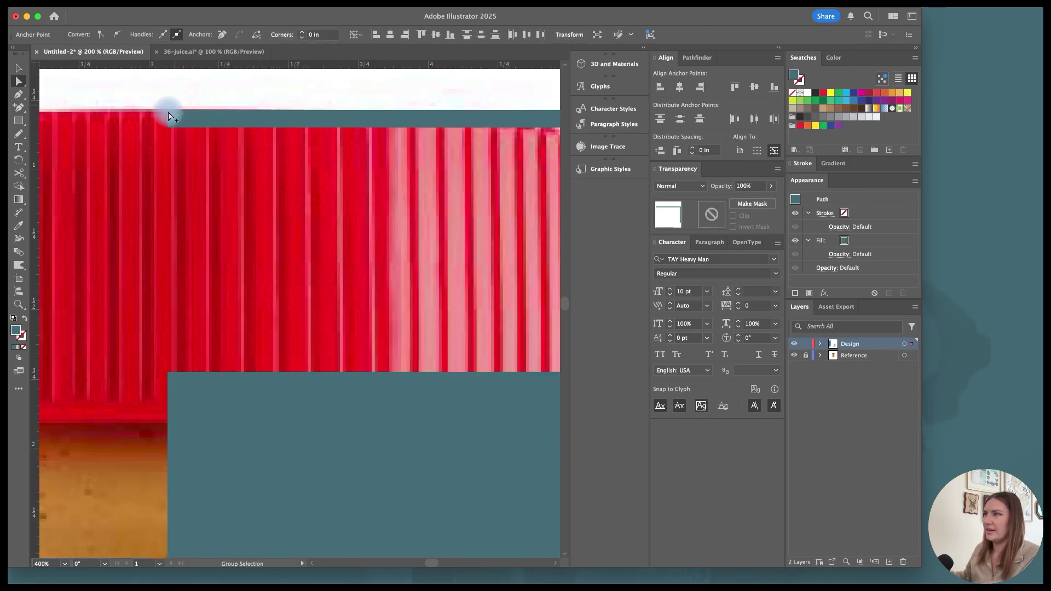
drag(169, 117, 171, 120)
scroll(285, 117, right, 5)
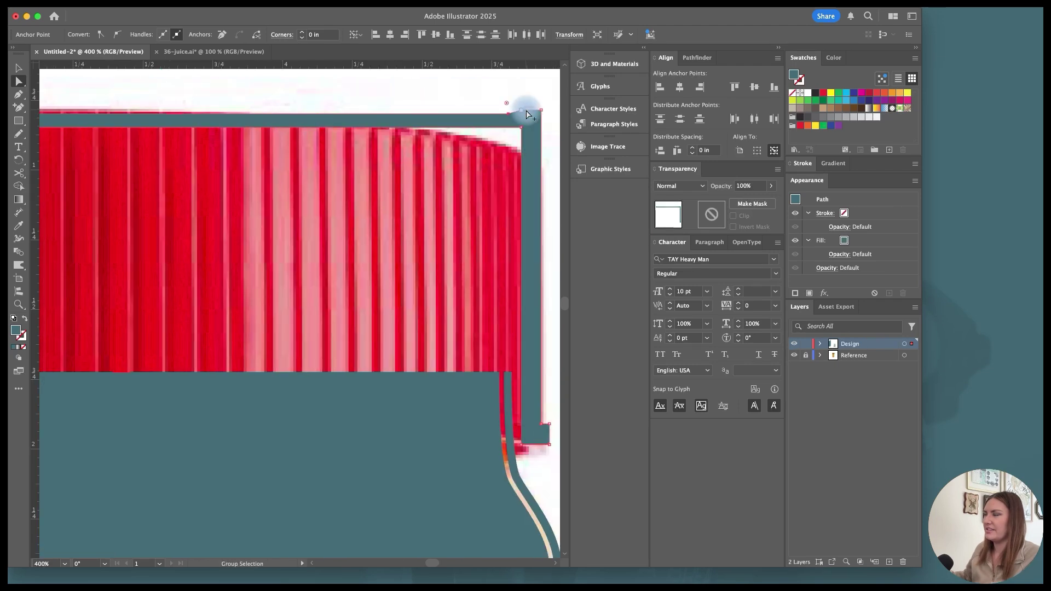
alt+scroll(526, 108, up, 2)
shift+drag(507, 113, 518, 117)
alt+scroll(520, 125, down, 2)
scroll(307, 105, left, 2)
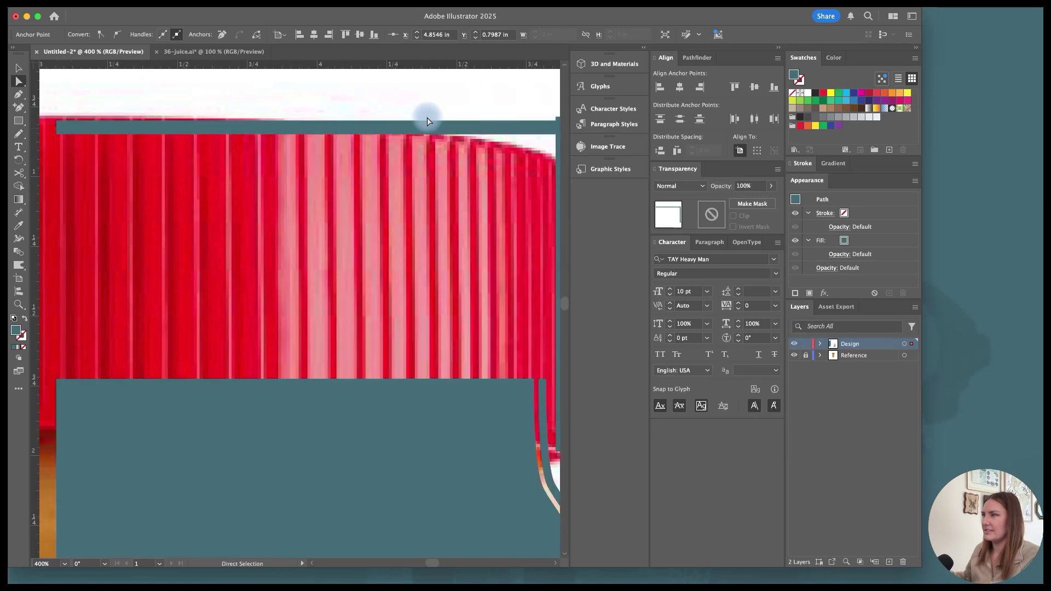
Raise the lid shape's top-left corner point slightly against the lid's top edge.
key(plus)
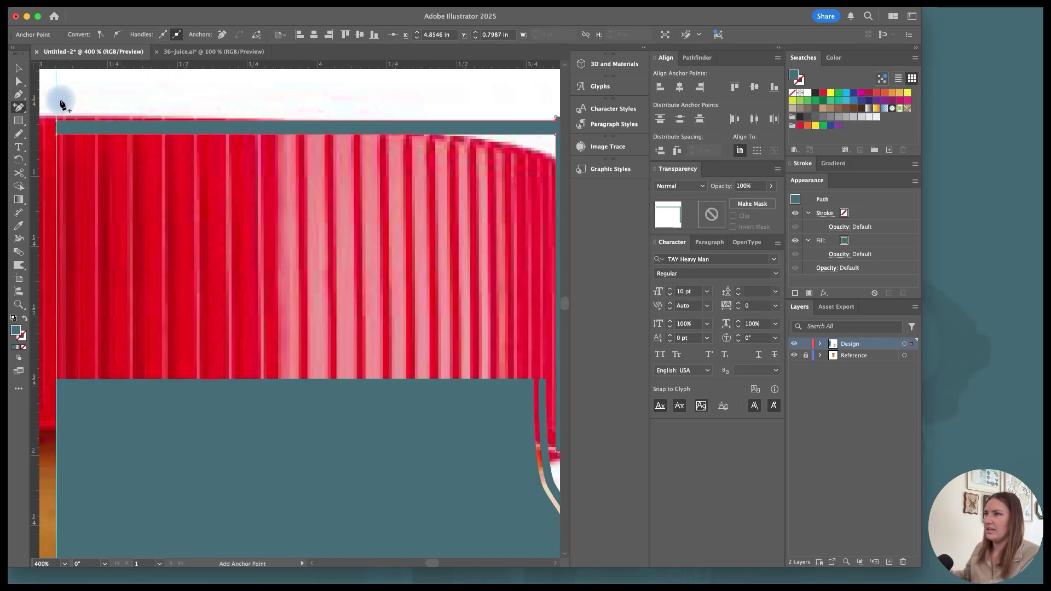
scroll(57, 103, left, 2)
alt+scroll(110, 105, up, 2)
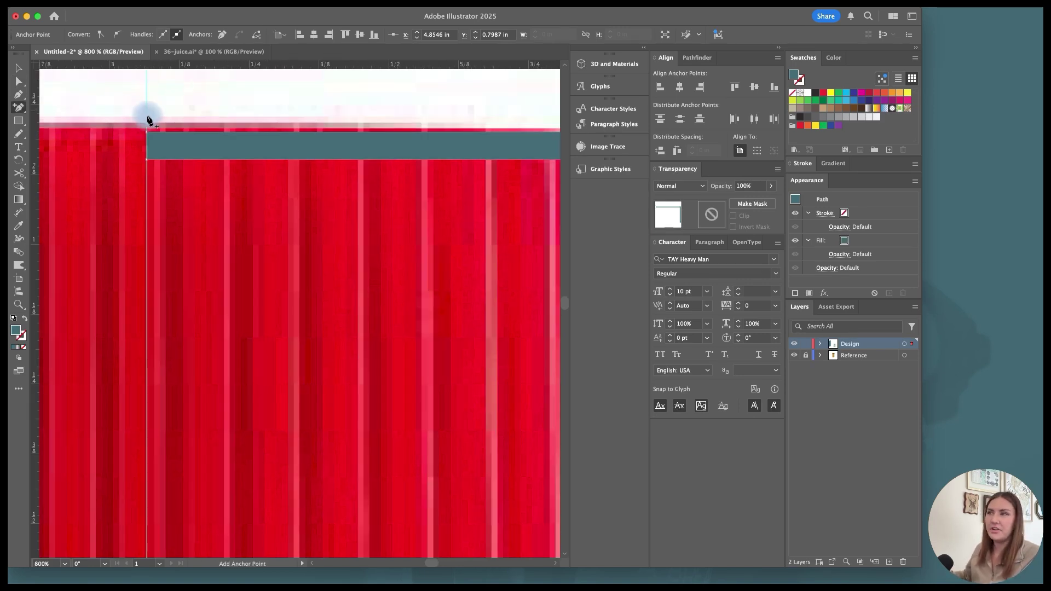
alt+scroll(155, 137, up, 1)
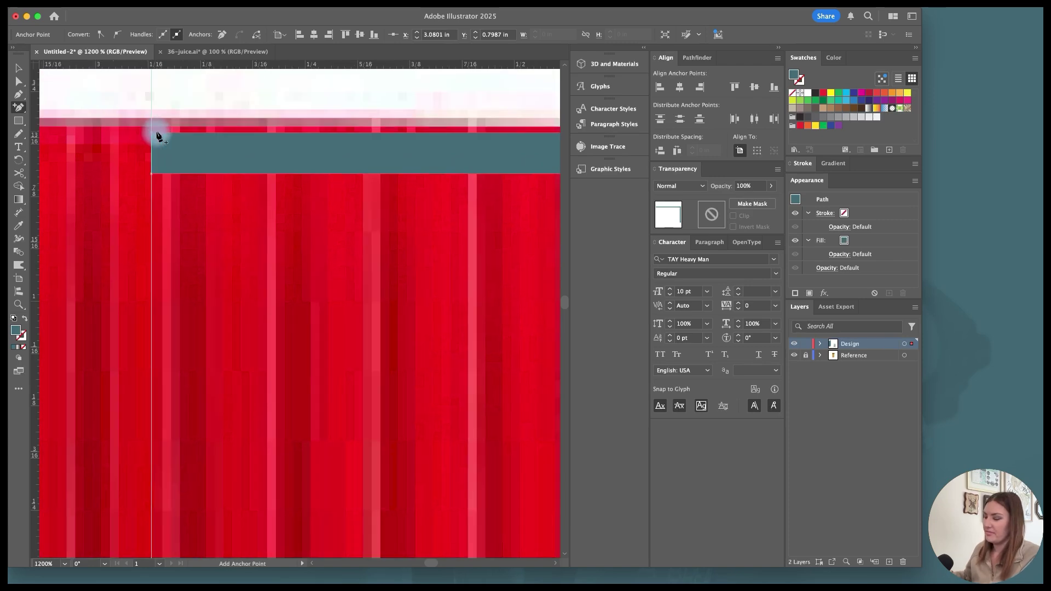
key(a)
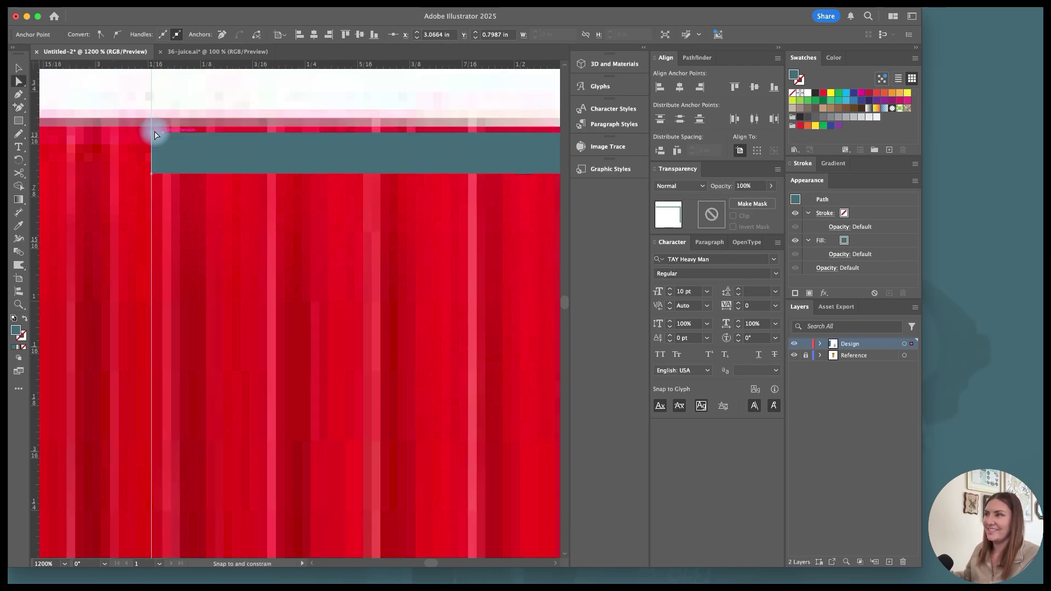
mouse_move(155, 129)
mouse_down()
mouse_move(175, 136)
mouse_move(195, 83)
mouse_move(188, 120)
mouse_move(165, 144)
mouse_up()
alt+scroll(156, 133, up, 1)
click(180, 148)
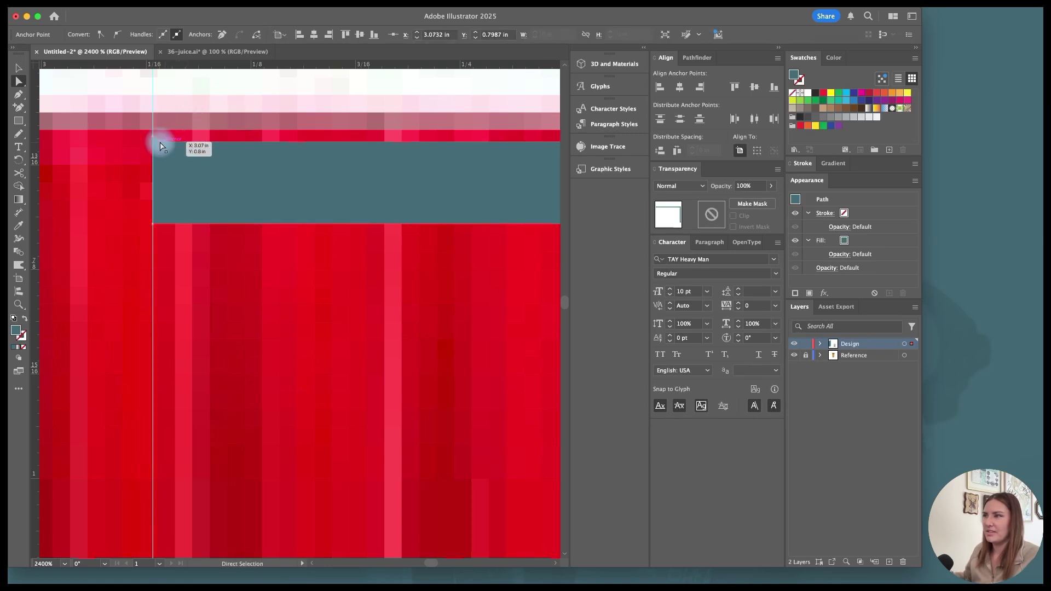
Nudge the teal shape's top-left corner onto the rim edge.
alt+scroll(156, 142, up, 2)
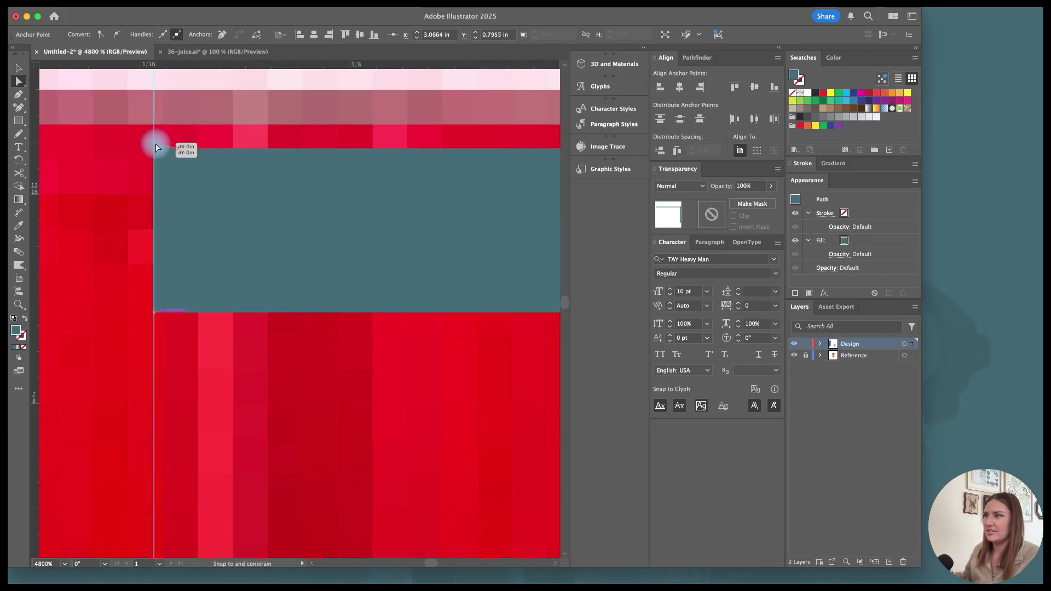
drag(169, 148, 178, 151)
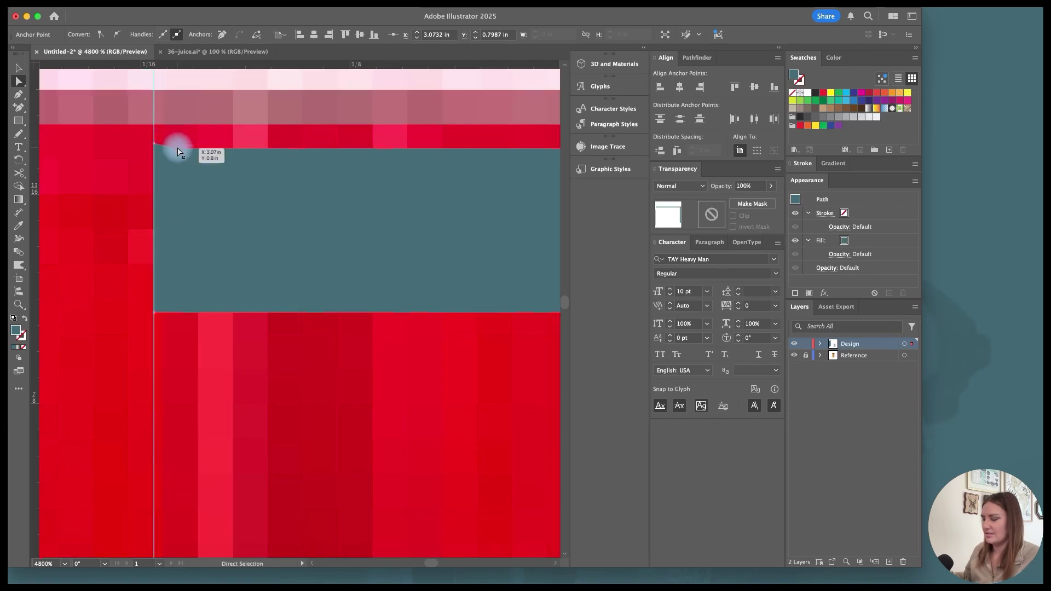
key(shift+c)
key(a)
key(shift+c)
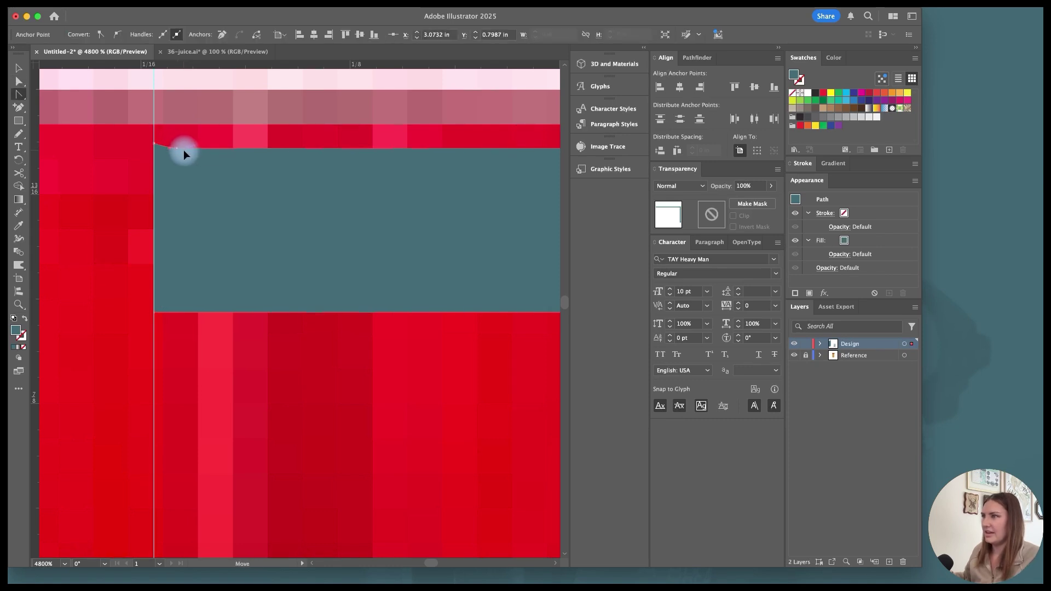
key(v)
alt+scroll(184, 152, down, 1)
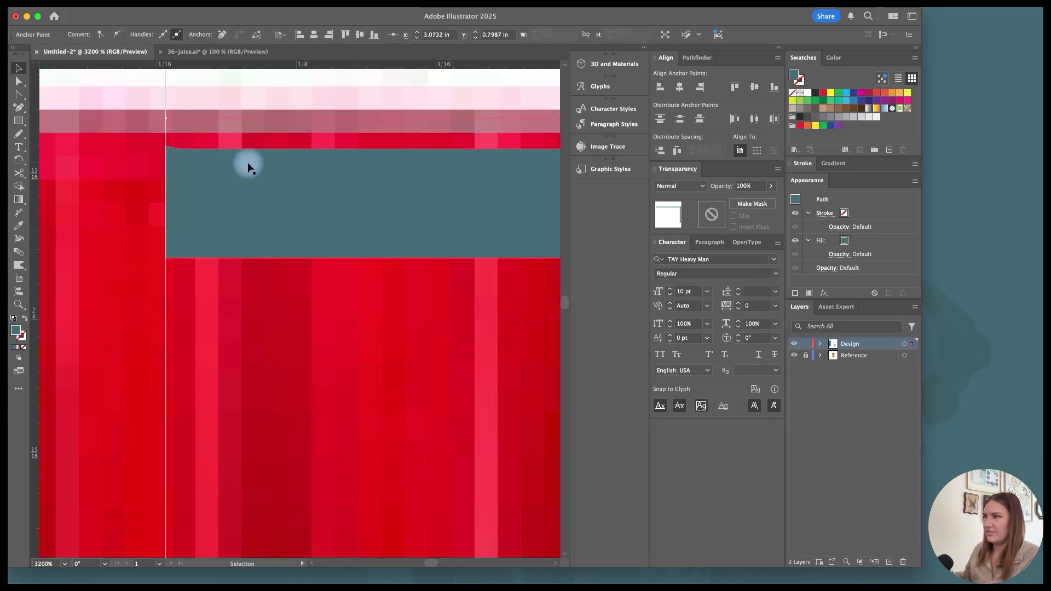
alt+scroll(248, 167, down, 6)
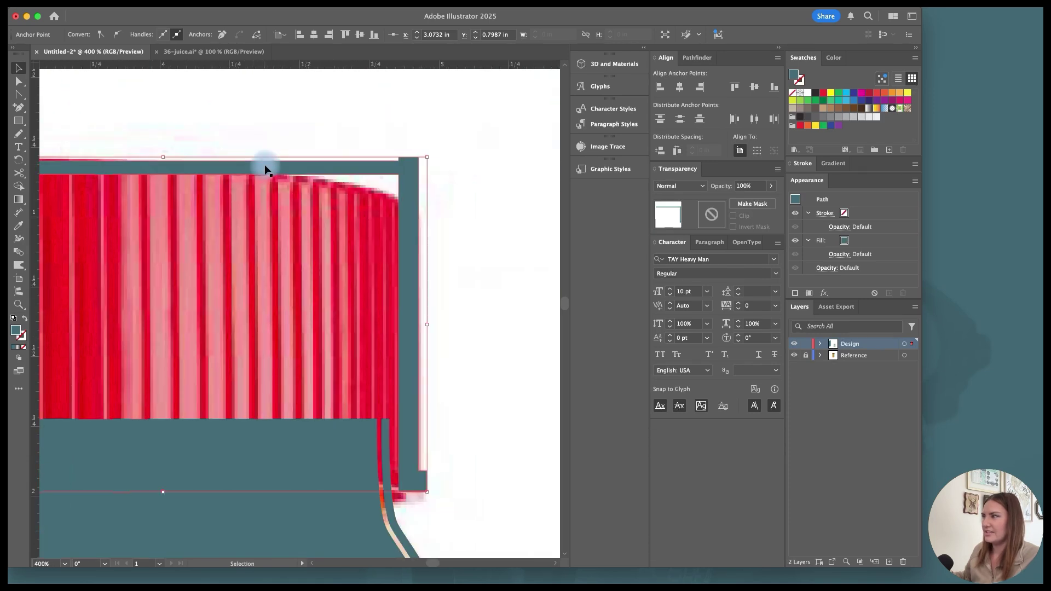
Round the teal shape's top corner anchor to about 0.01 in.
key(a)
click(427, 158)
alt+scroll(416, 165, up, 1)
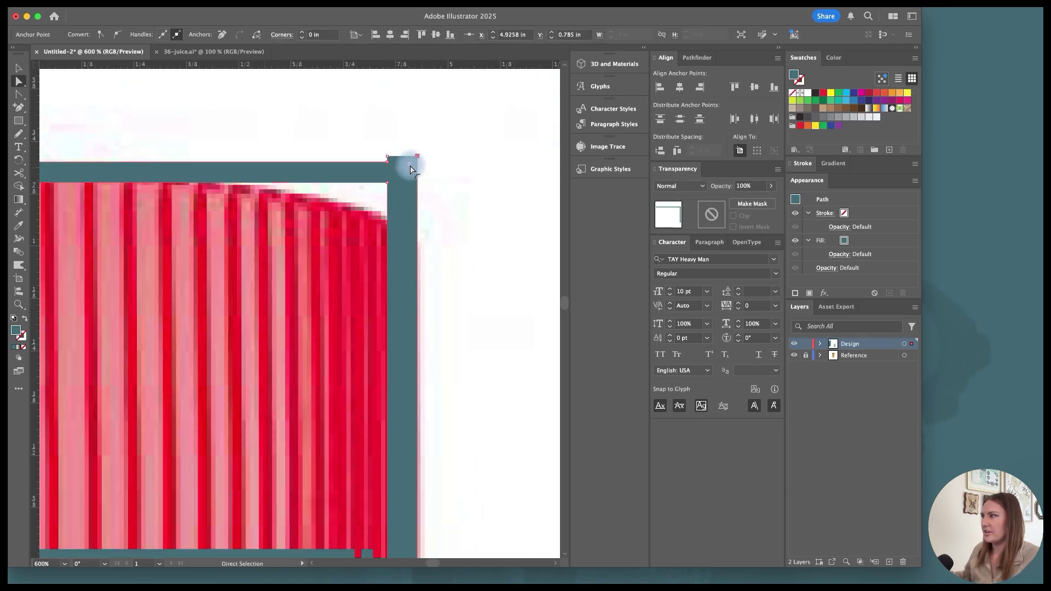
drag(412, 170, 414, 166)
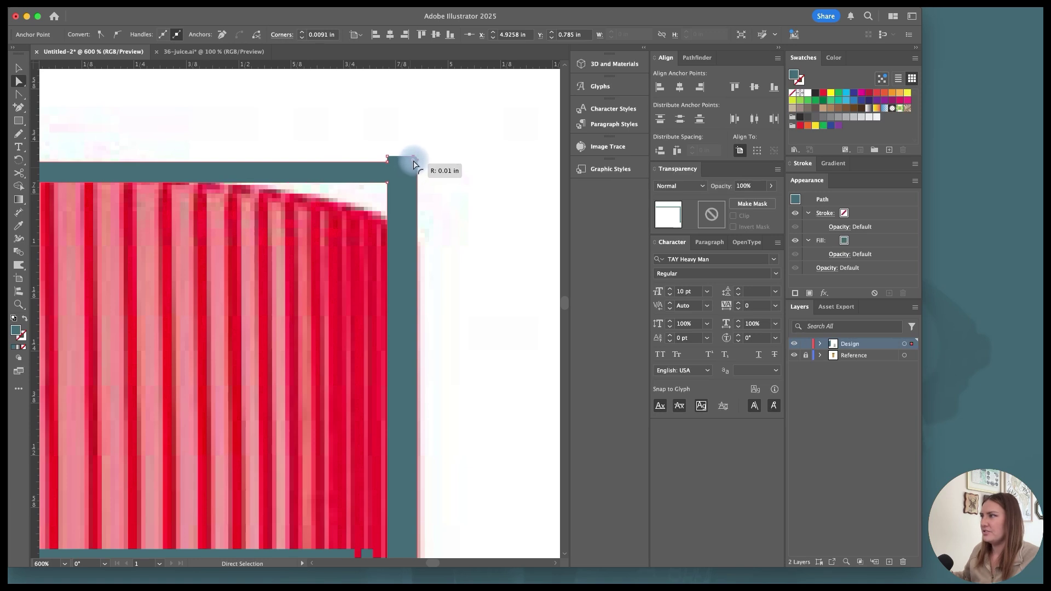
Reduce the lower corner by the cap to a tiny rounding radius.
click(387, 159)
scroll(393, 164, up, 1)
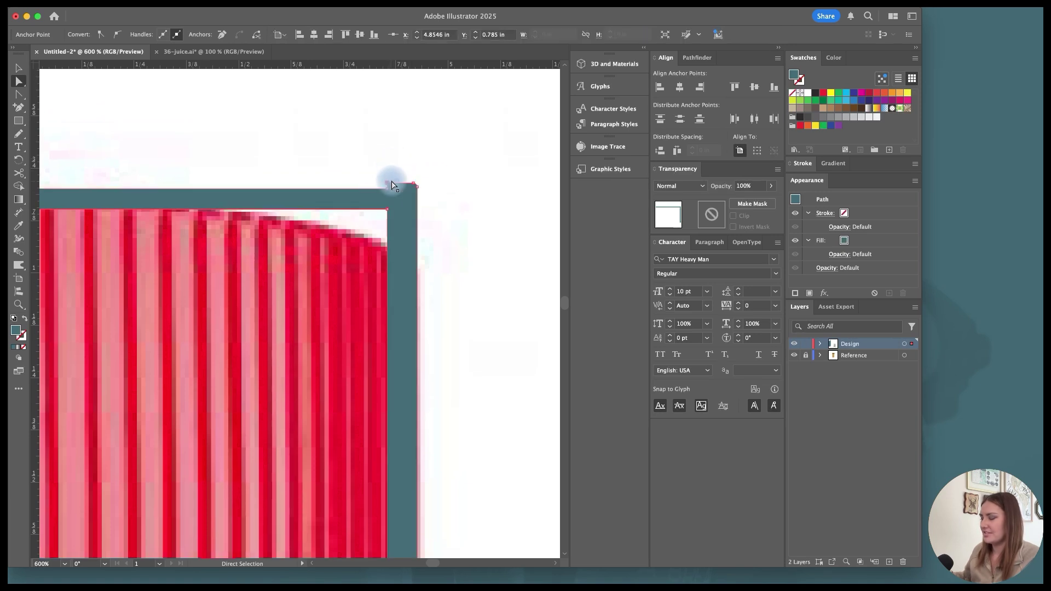
key(shift+c)
key(super+minus)
key(a)
scroll(368, 243, up, 2)
scroll(412, 243, down, 6)
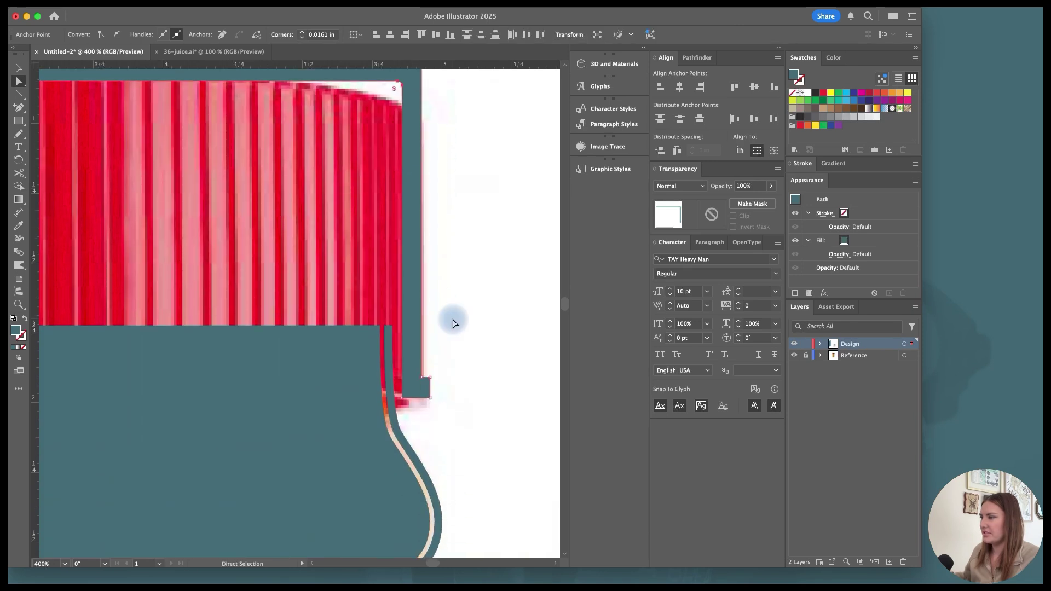
key(super+plus)
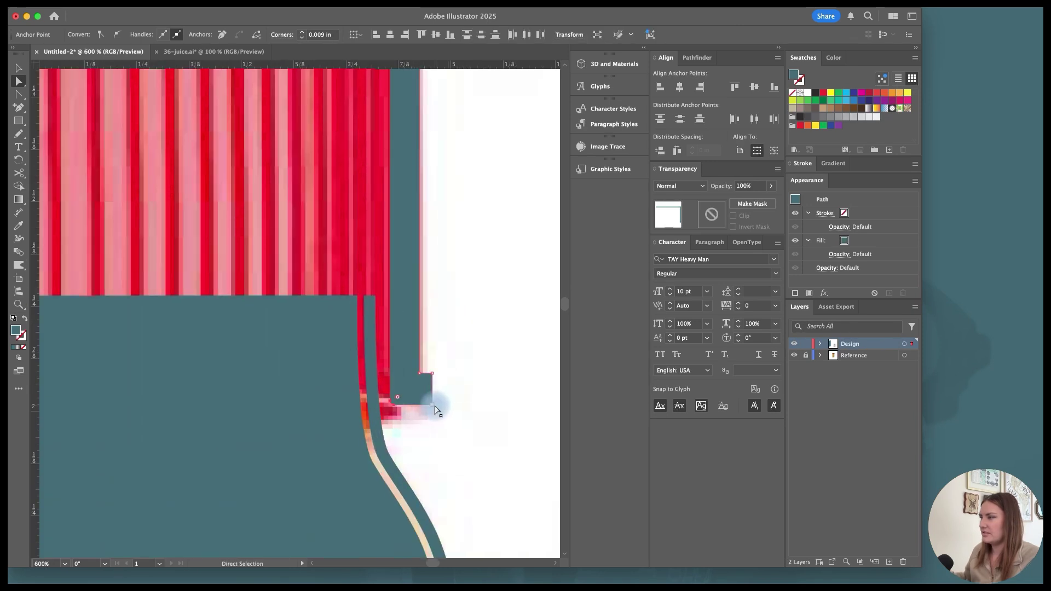
drag(425, 394, 429, 367)
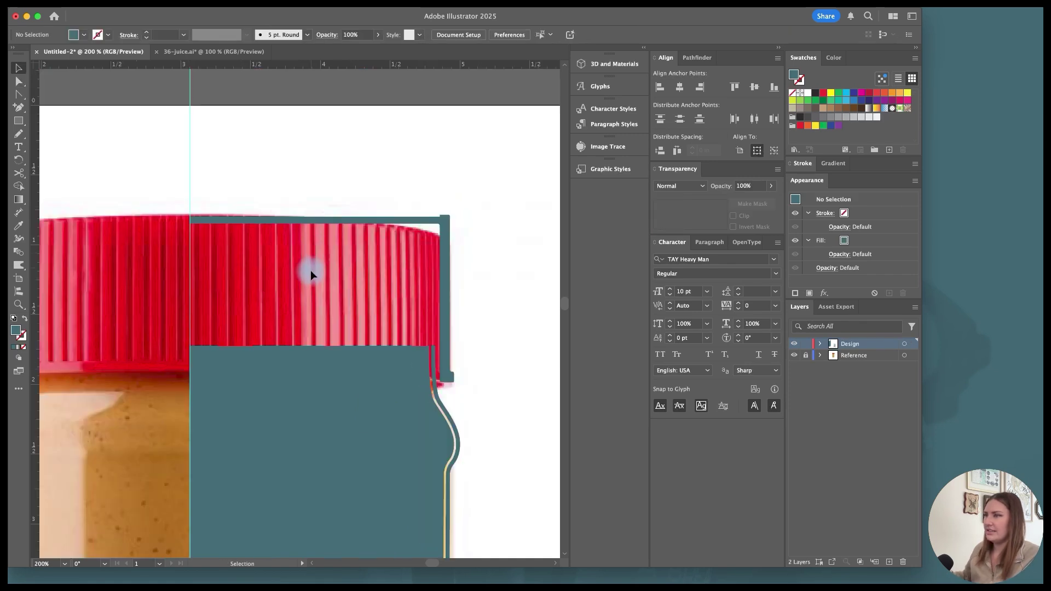
scroll(311, 271, left, 3)
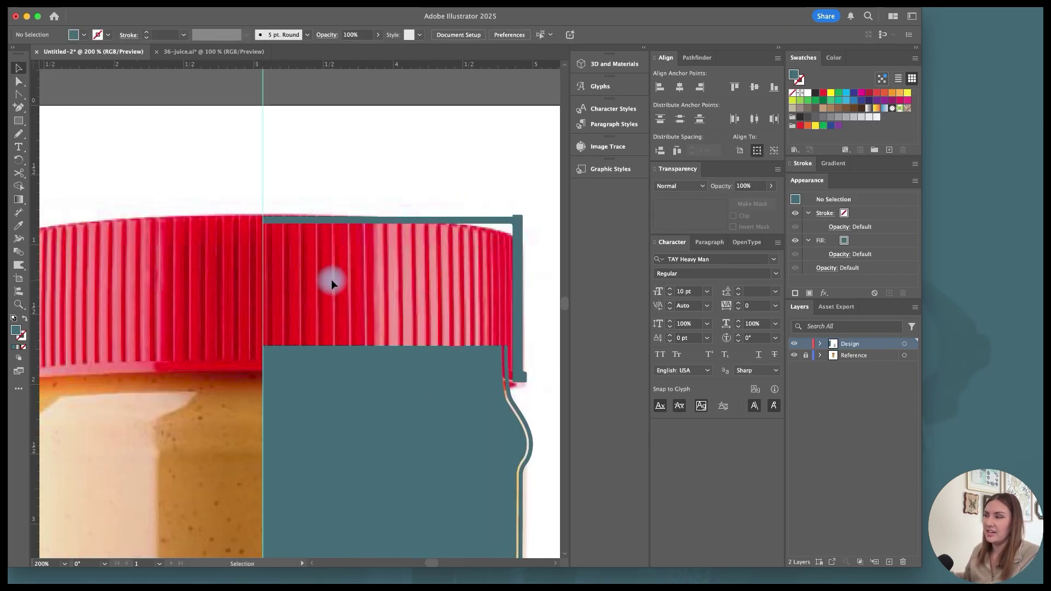
Draw a 3.78 in circle centred on the lid guide, swapped to stroke-only with no fill.
alt+scroll(332, 282, down, 3)
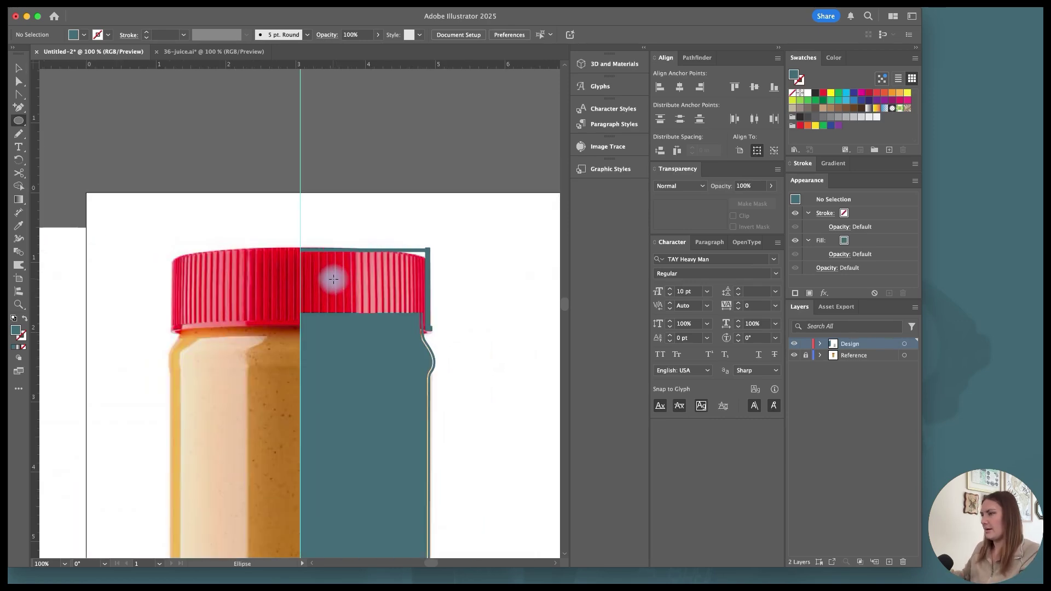
key(v)
click(19, 121)
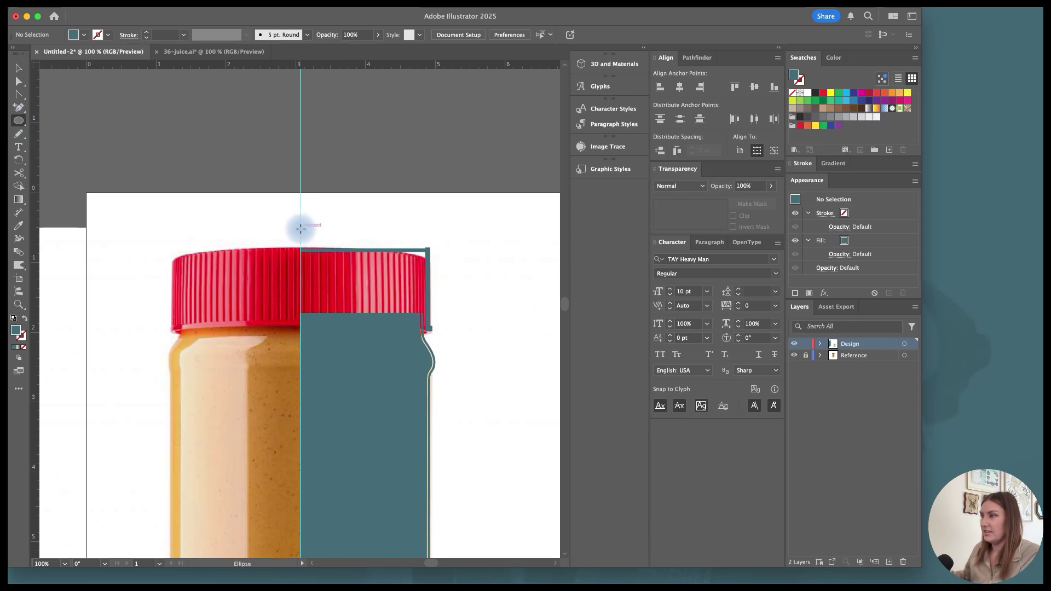
alt+shift+drag(300, 229, 431, 249)
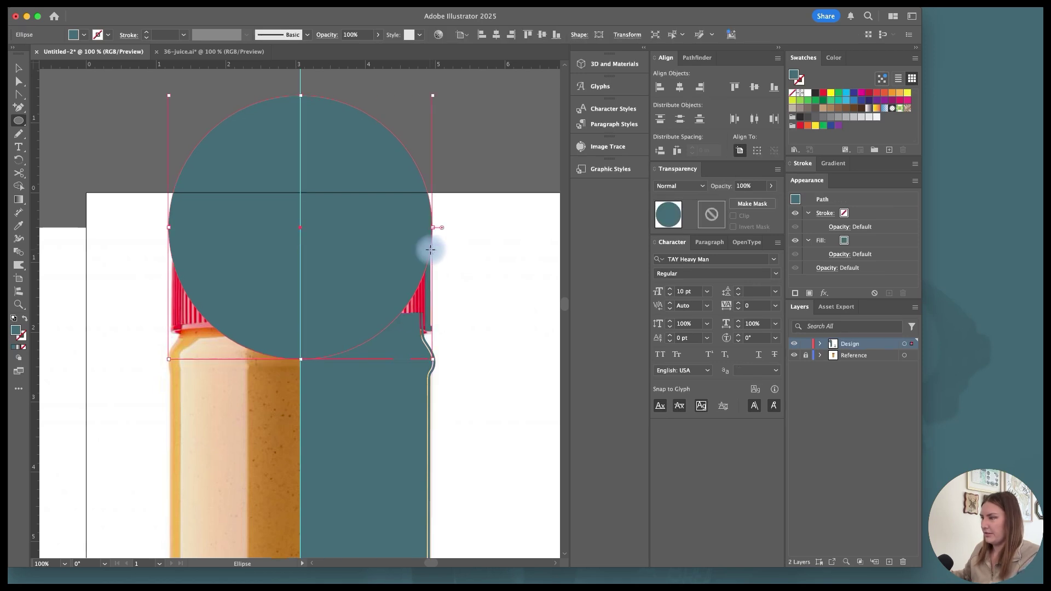
click(25, 319)
key(v)
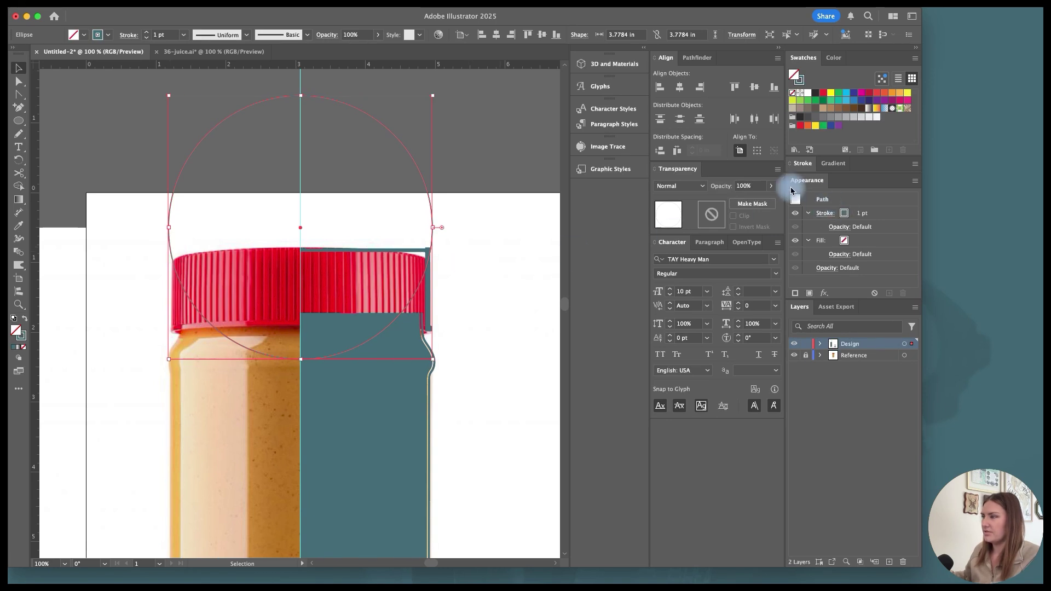
Give the circle a 4 pt dashed stroke with 3 pt dashes and 6 pt gaps, then deselect.
click(808, 167)
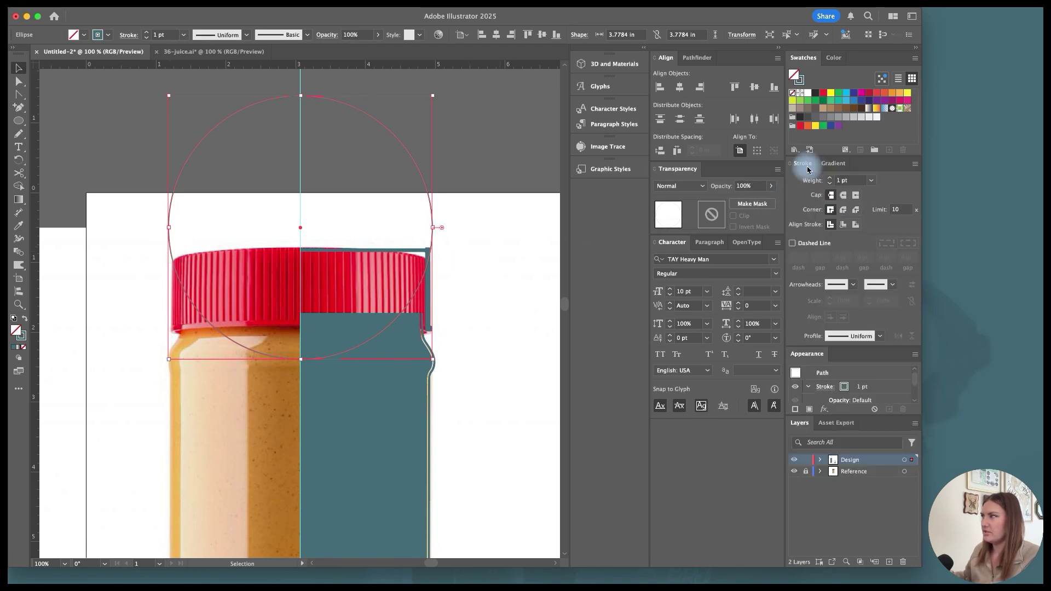
click(793, 244)
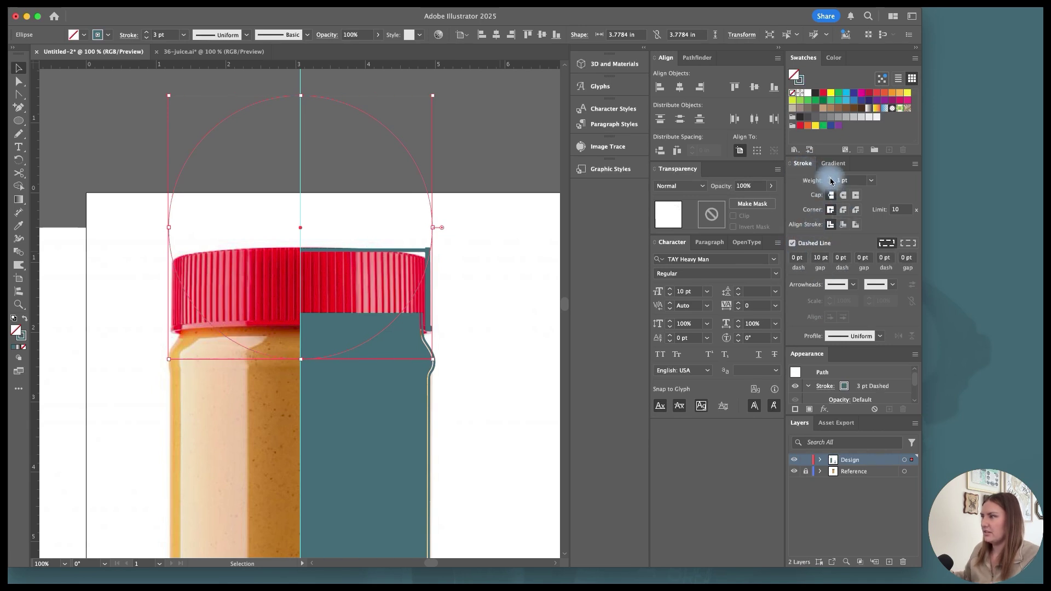
click(830, 179)
click(797, 257)
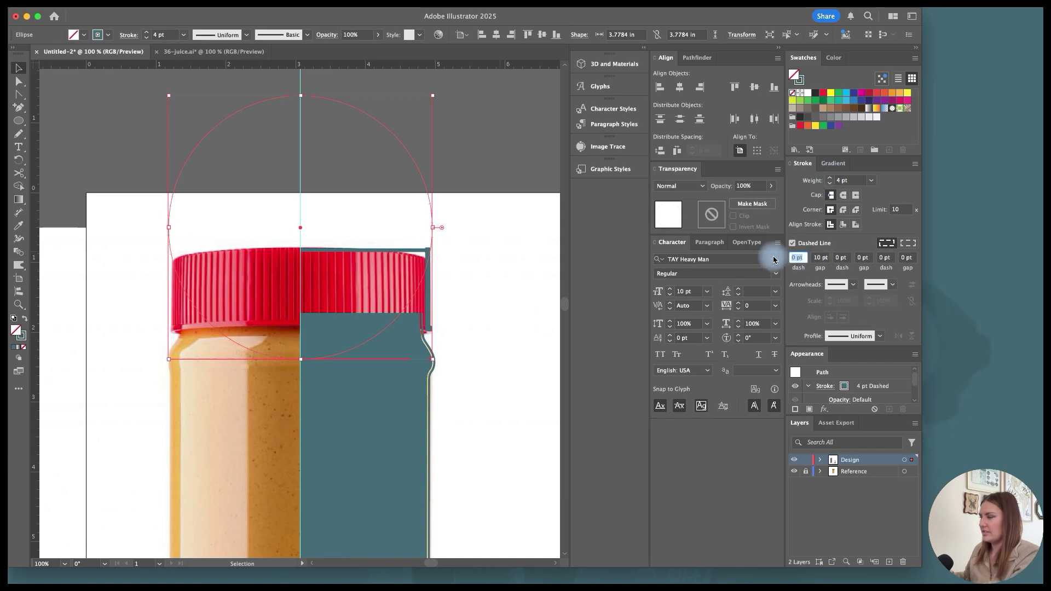
text(2)
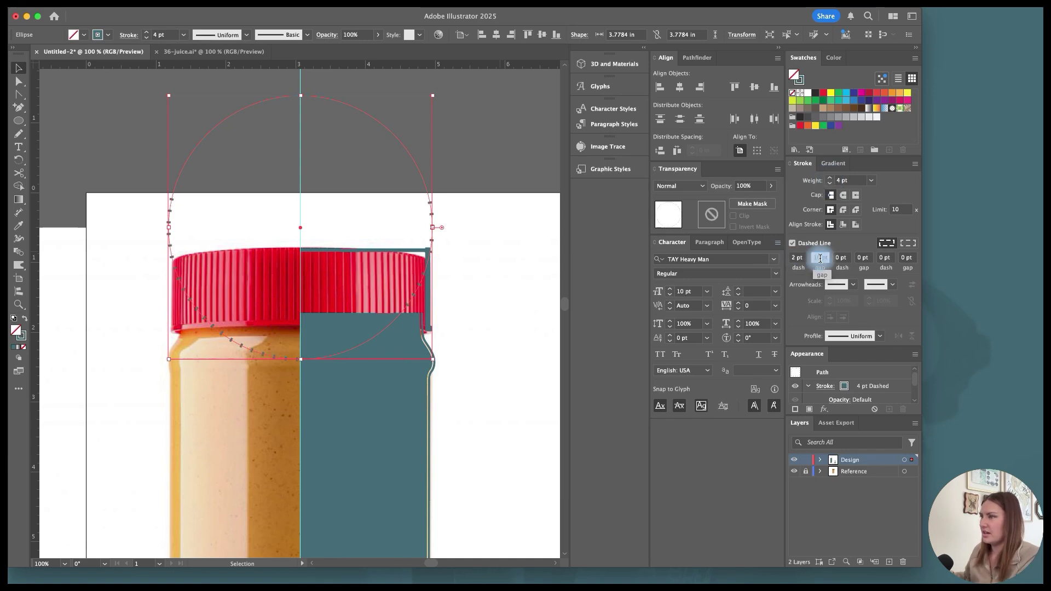
text(6)
key(Return)
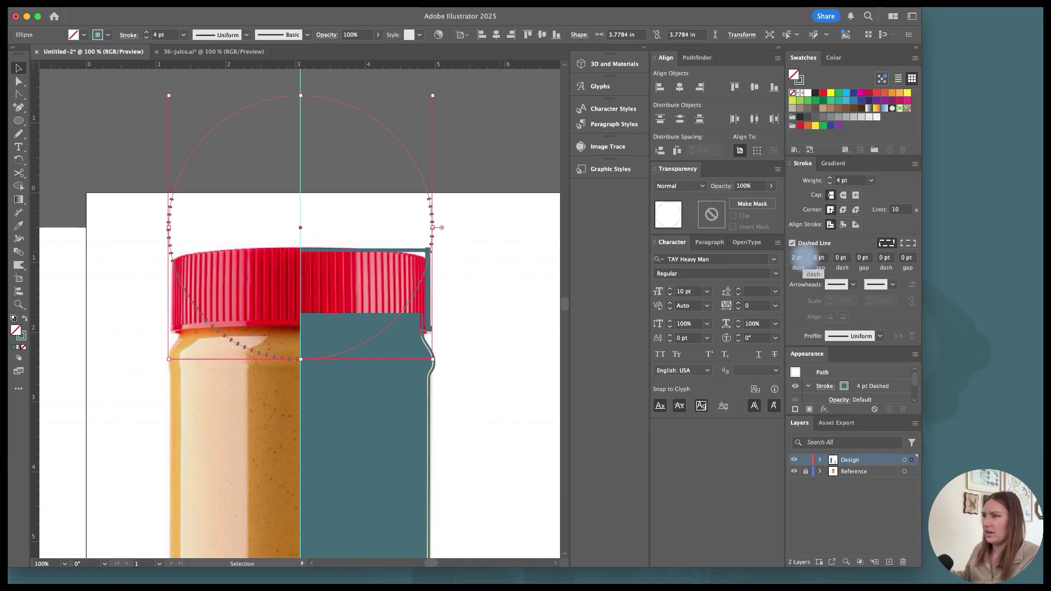
click(799, 258)
text(3)
key(Return)
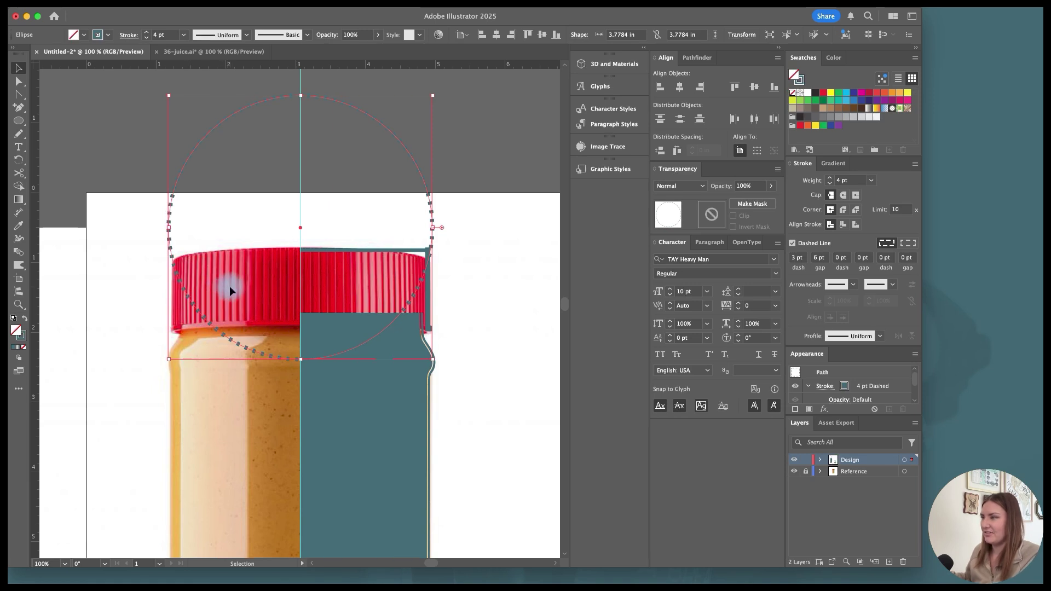
click(447, 301)
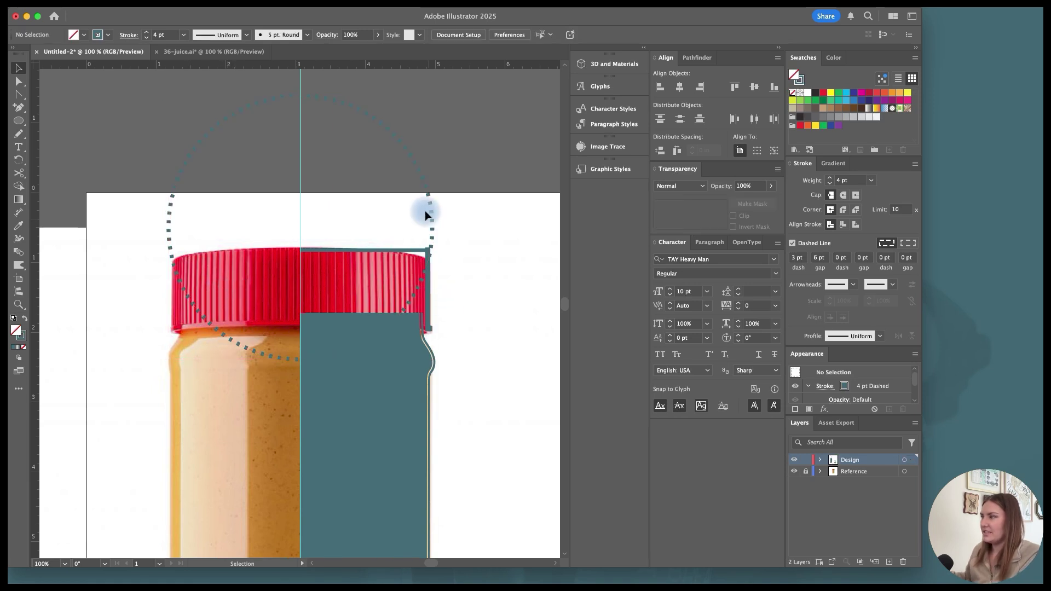
Move the dashed circle up across the cap and undo an unwanted thin rectangle.
drag(432, 222, 428, 176)
click(452, 248)
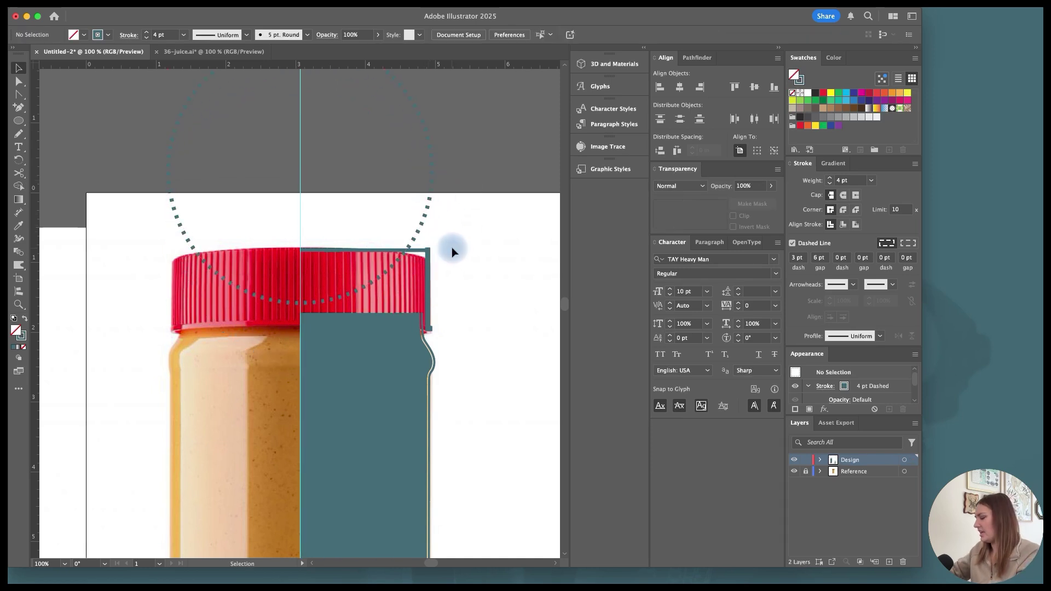
key(m)
alt+scroll(424, 262, up, 2)
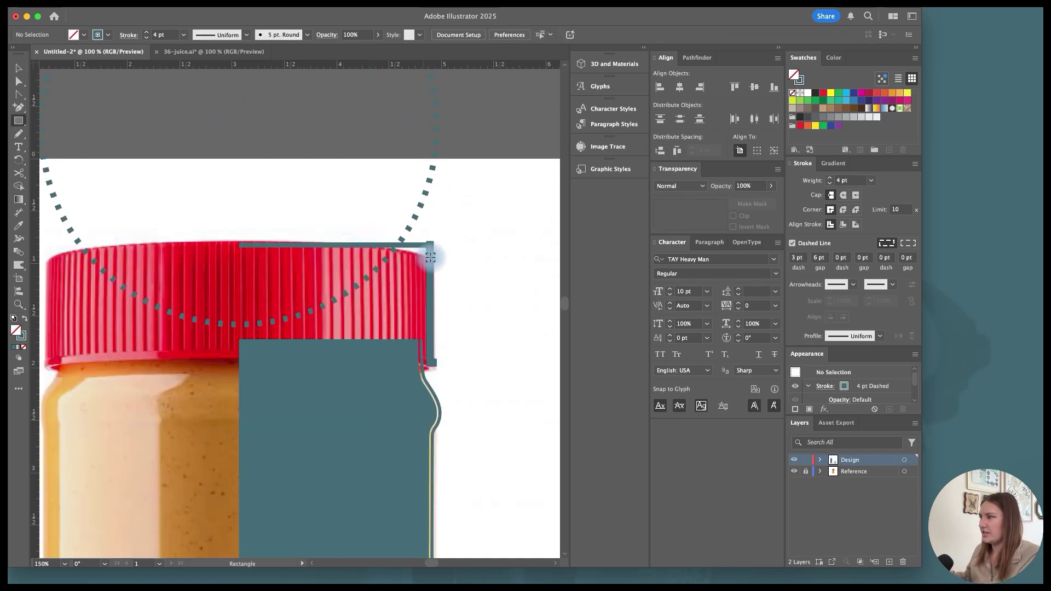
drag(436, 241, 452, 359)
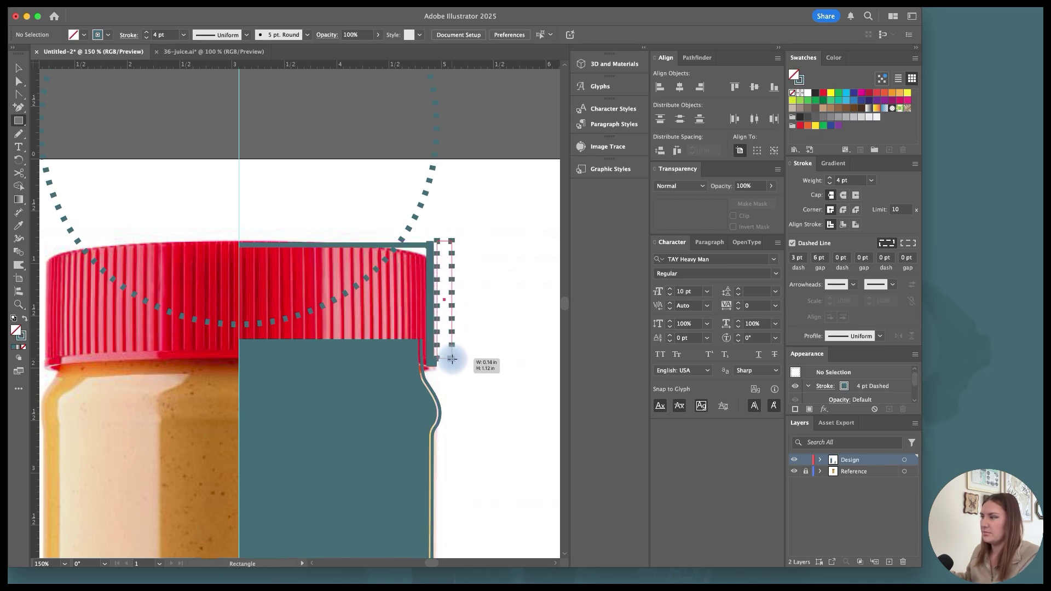
drag(452, 359, 450, 354)
key(ctrl+z)
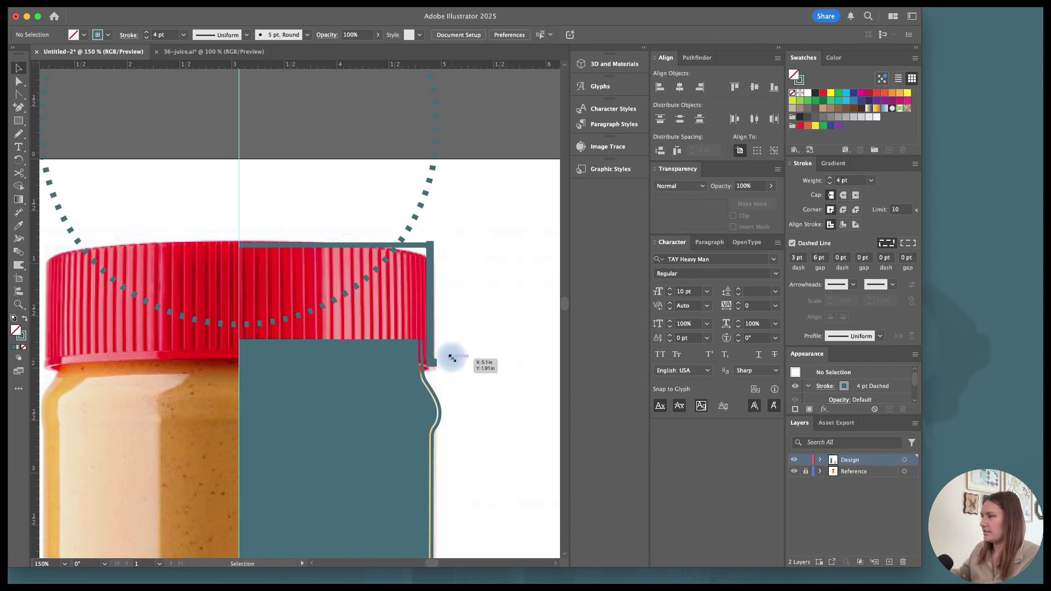
key(v)
Extrude the dashed circle 1.12 in deep and move the ring to the jar's upper right.
click(430, 189)
alt+scroll(429, 181, down, 1)
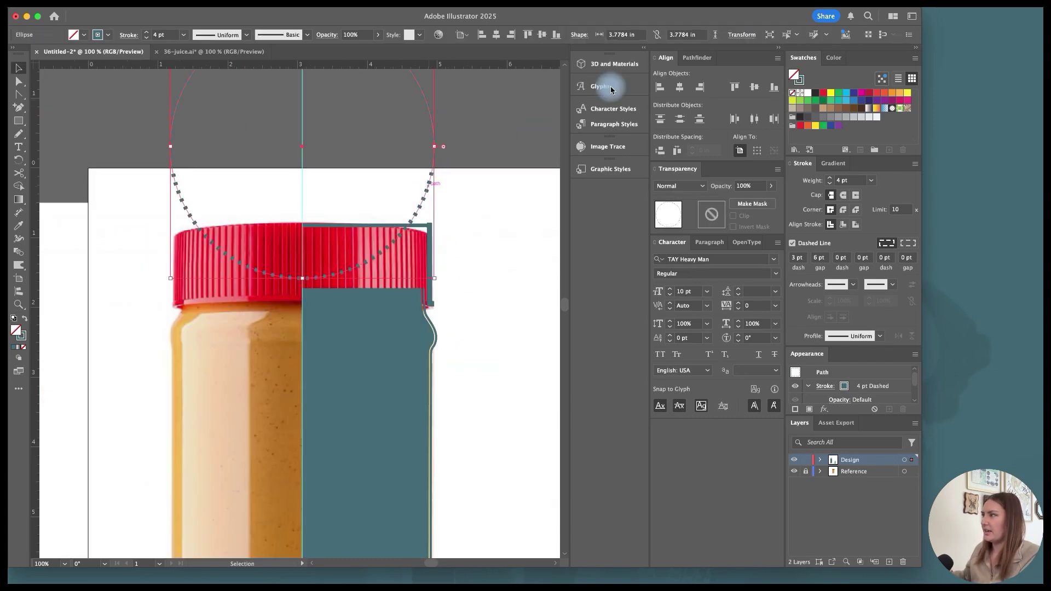
click(607, 64)
click(486, 121)
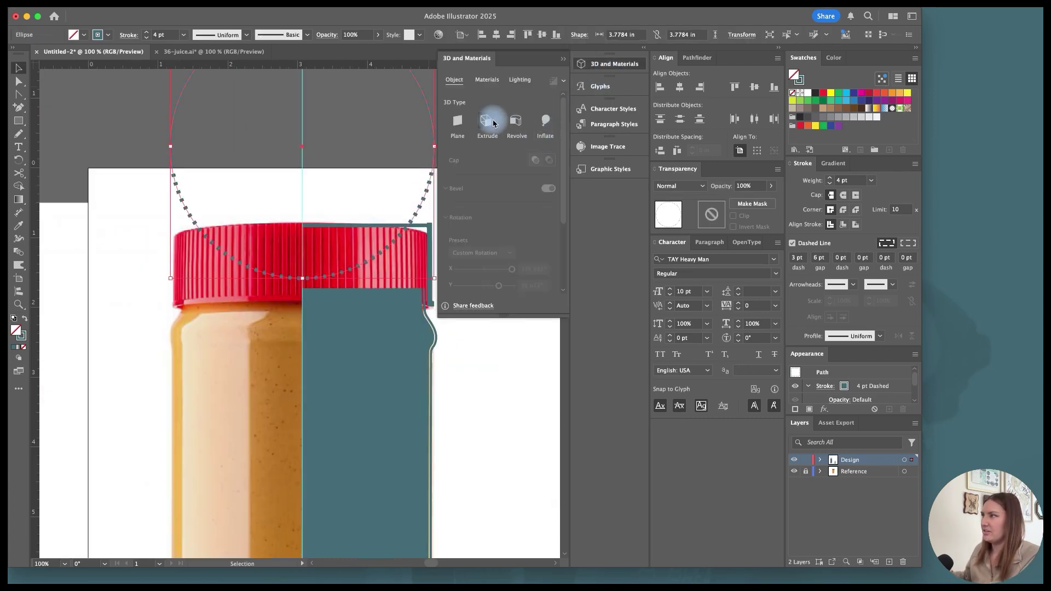
click(545, 164)
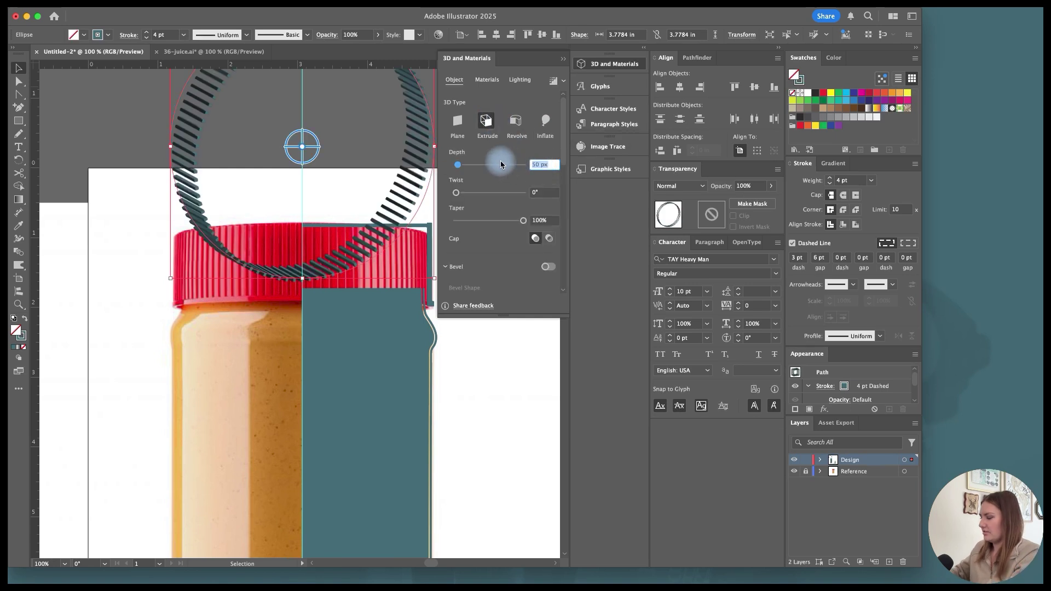
text(1.12i)
key(Return)
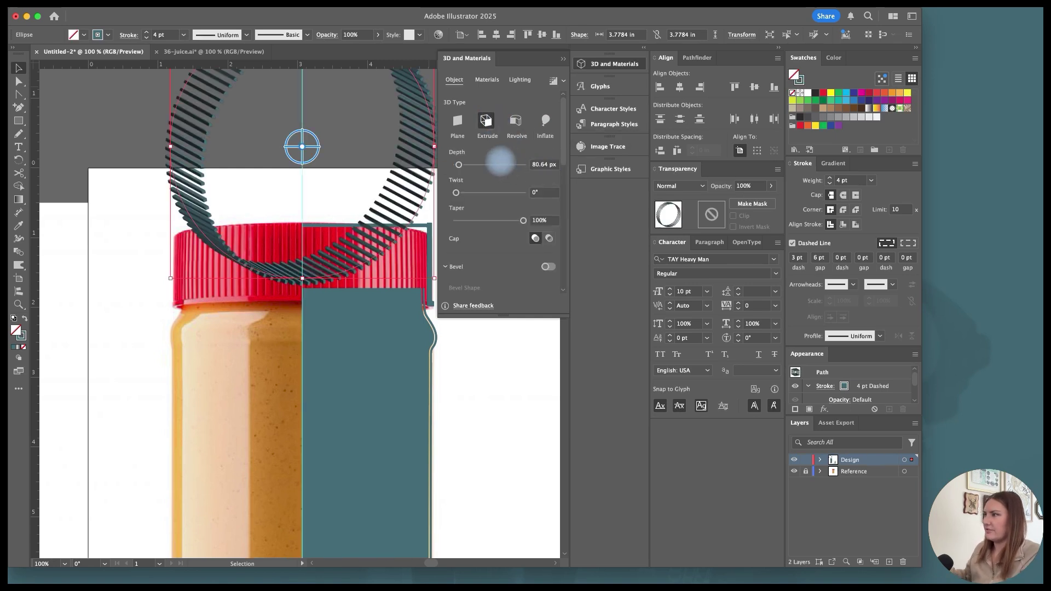
click(583, 65)
alt+scroll(237, 198, down, 1)
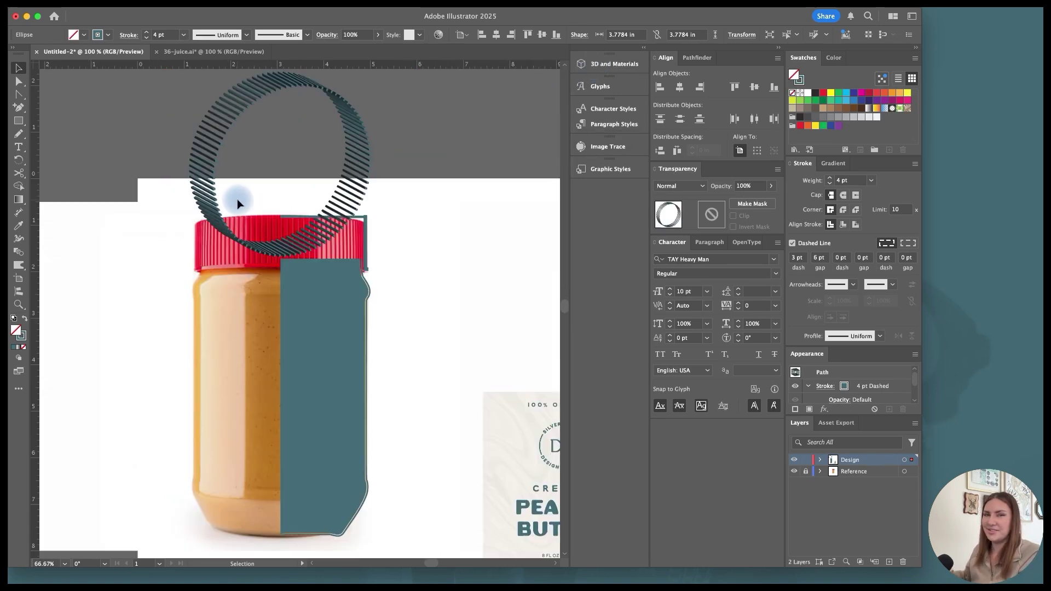
drag(209, 217, 396, 218)
Revolve the lid rectangle into a 3D cylinder.
scroll(423, 270, down, 2)
click(344, 214)
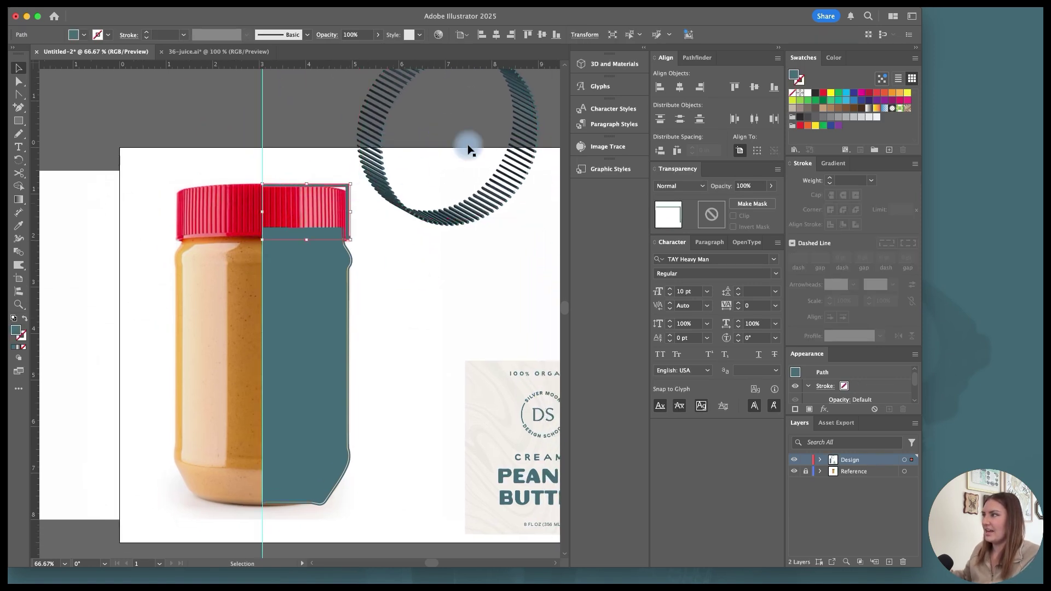
click(597, 64)
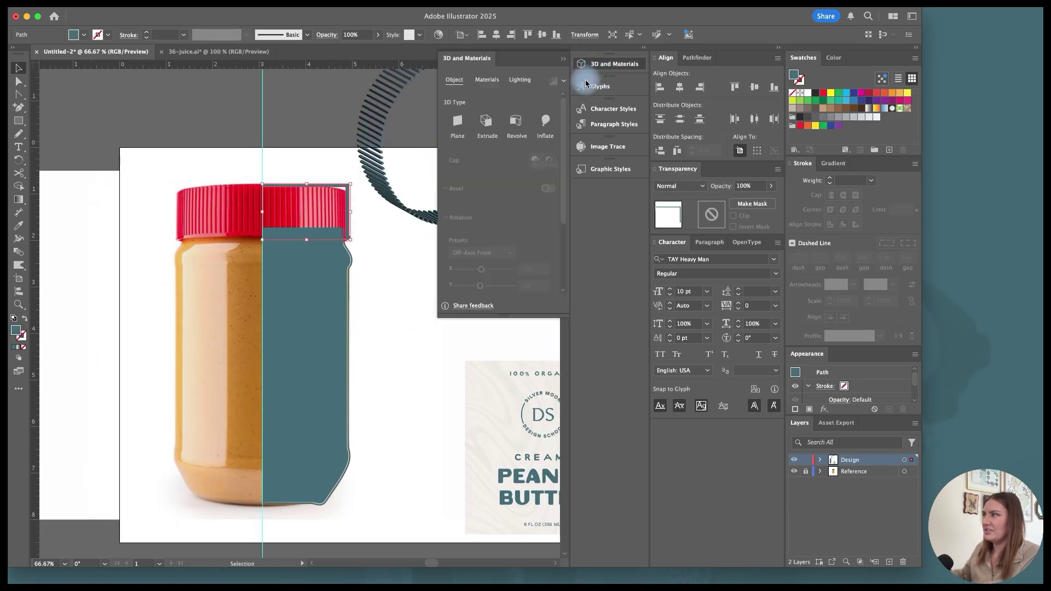
click(517, 123)
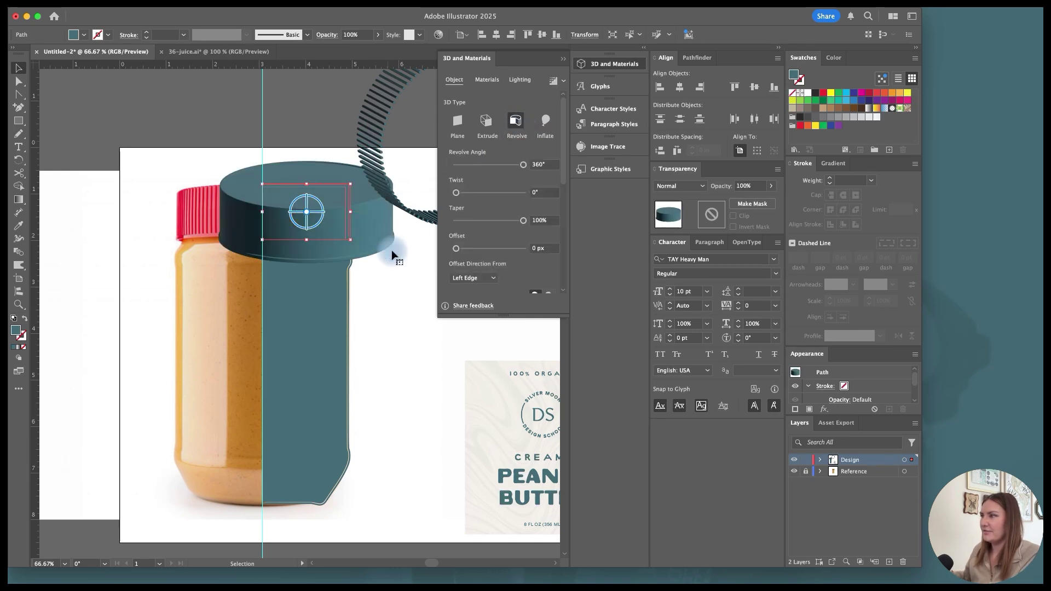
key(super+equal)
key(super+equal)
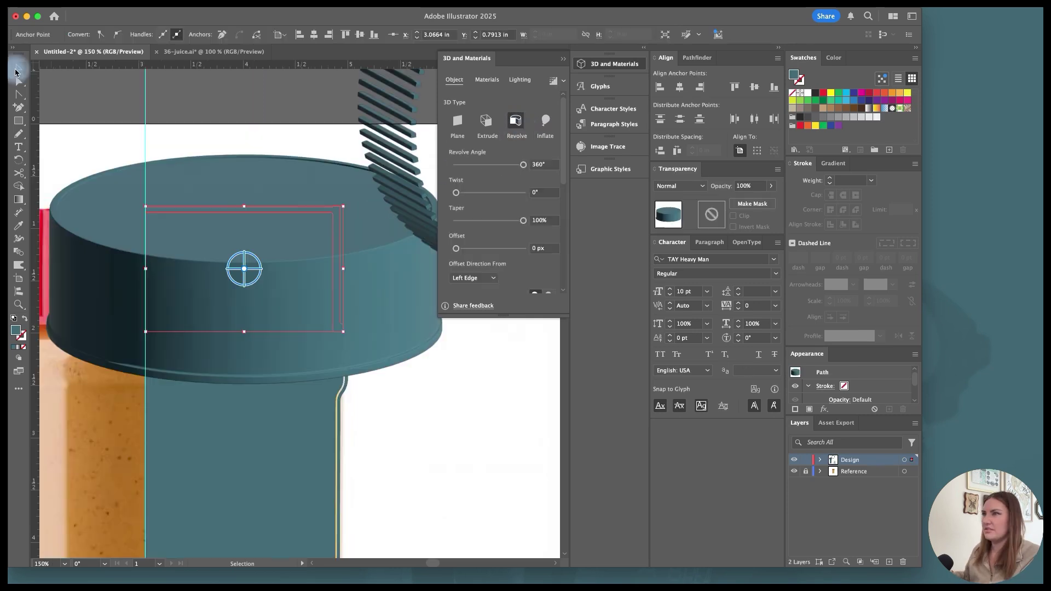
click(267, 142)
alt+scroll(244, 212, up, 2)
alt+scroll(254, 217, up, 2)
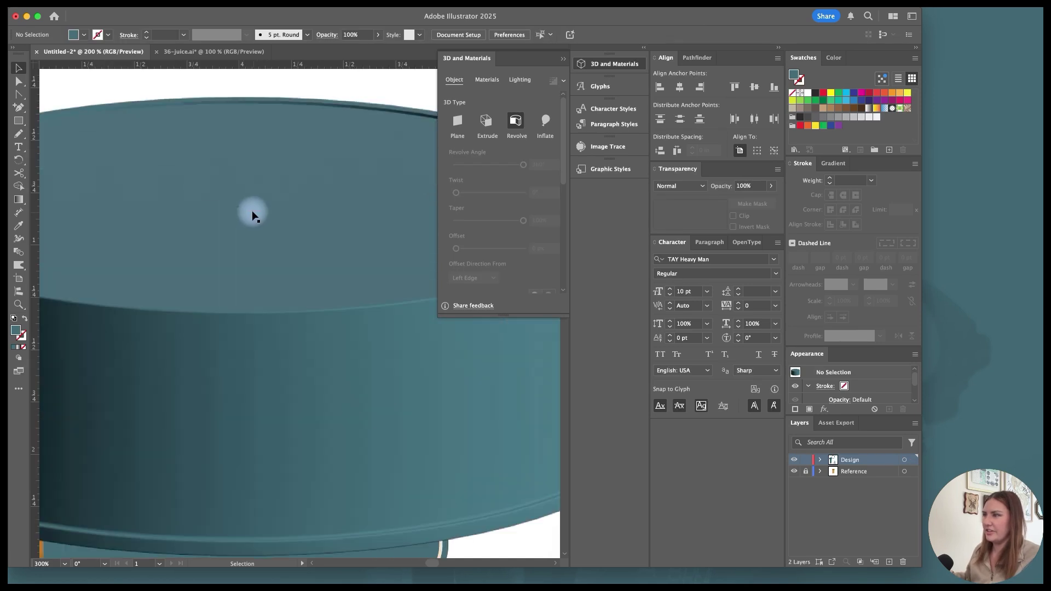
alt+scroll(246, 211, down, 3)
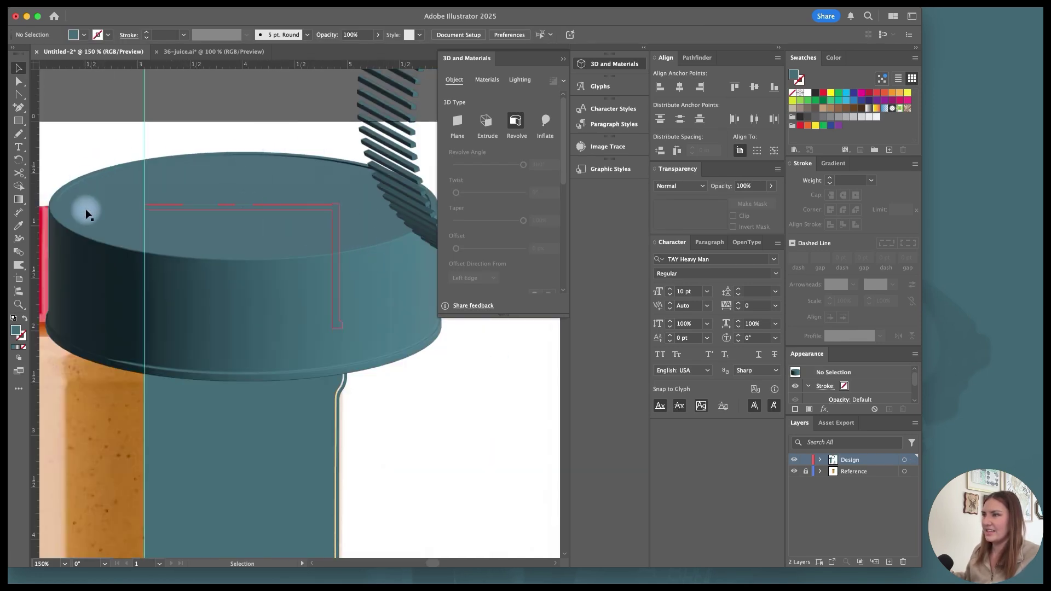
alt+scroll(213, 243, down, 2)
scroll(246, 274, down, 2)
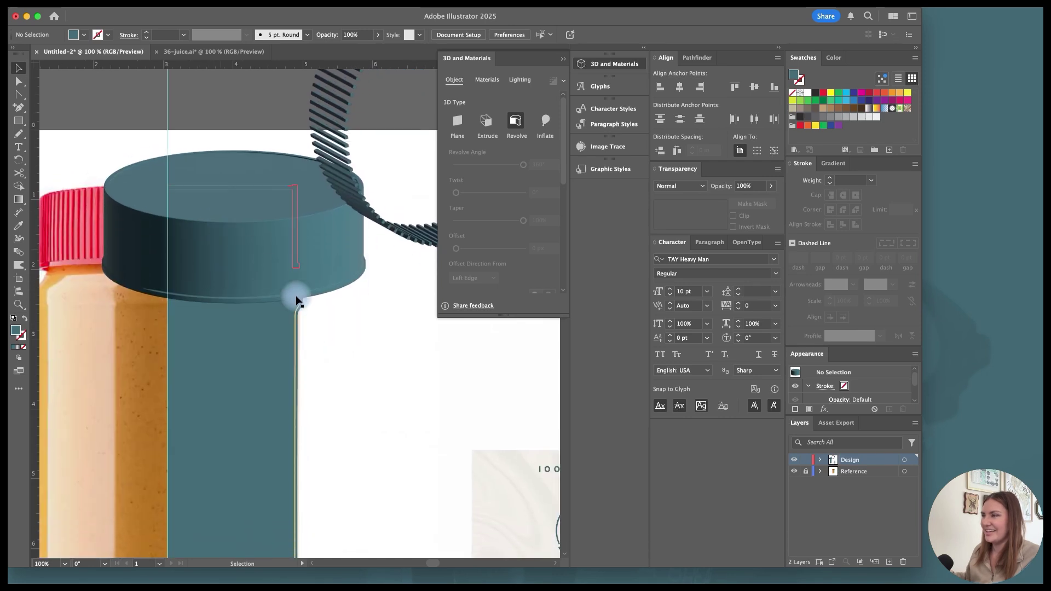
Revolve the jar-body profile and the thin inner fill profile into 3D, shifting the jar left.
click(276, 324)
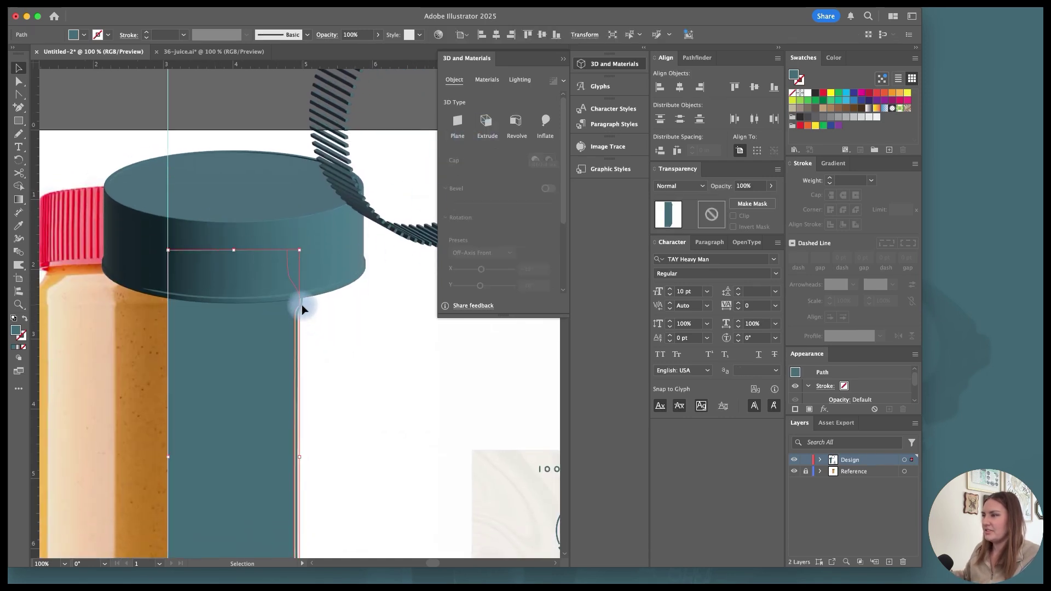
drag(301, 306, 252, 306)
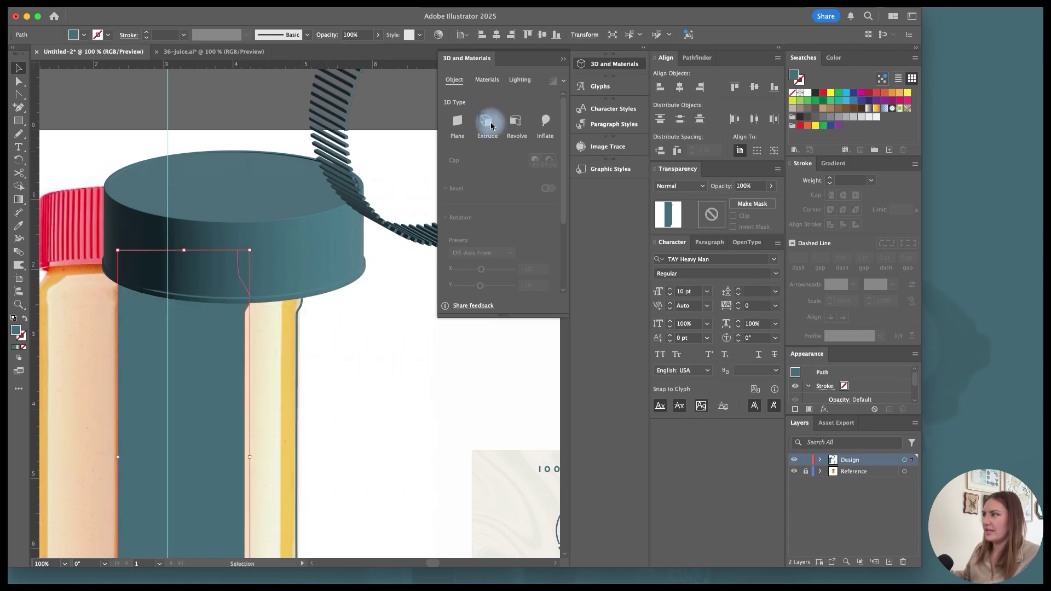
click(517, 123)
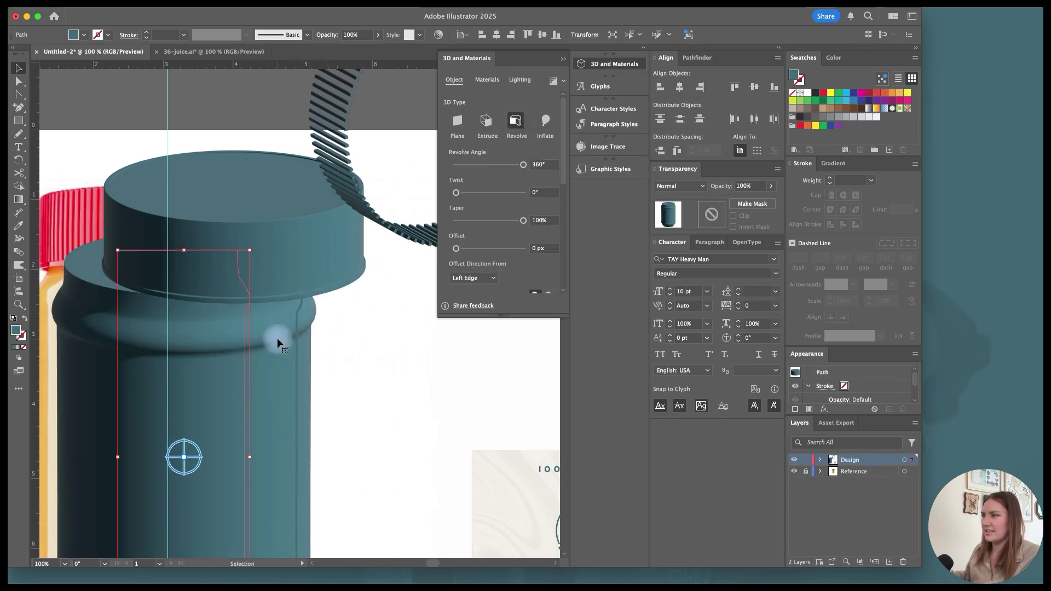
drag(271, 339, 234, 338)
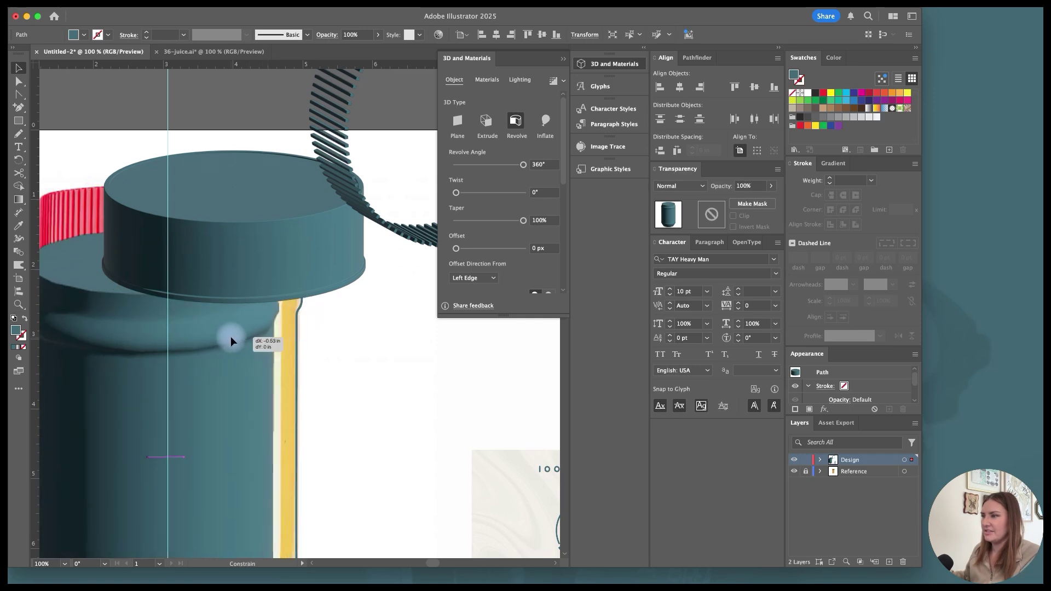
click(298, 341)
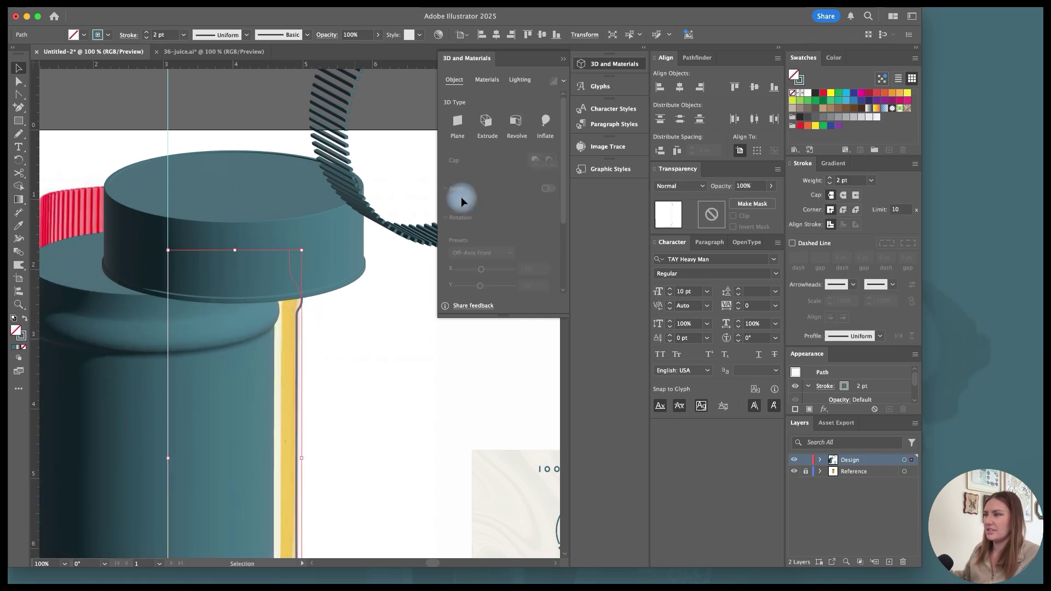
click(517, 124)
click(239, 369)
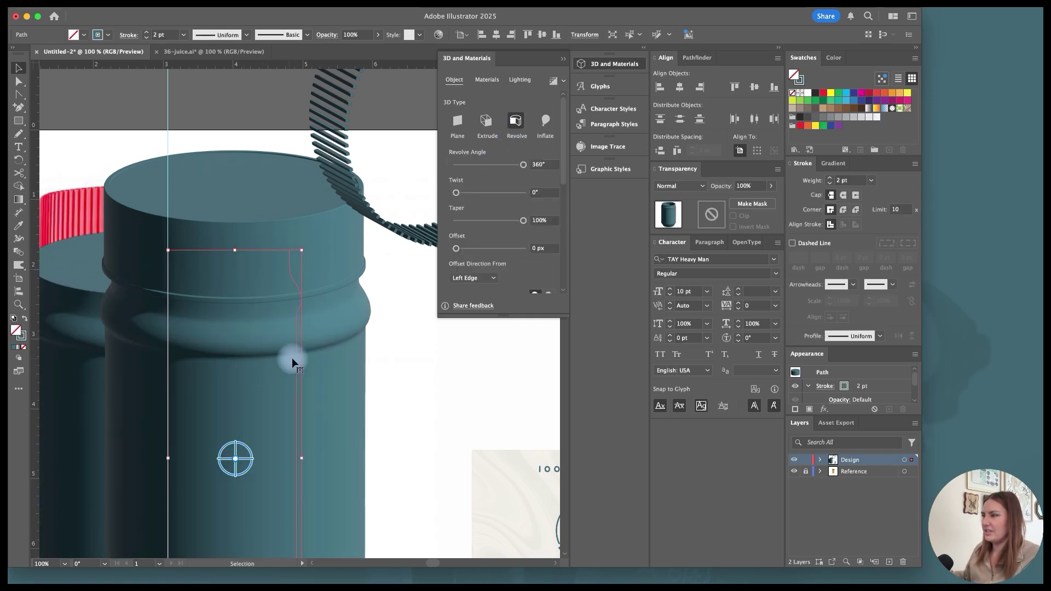
alt+scroll(356, 366, down, 1)
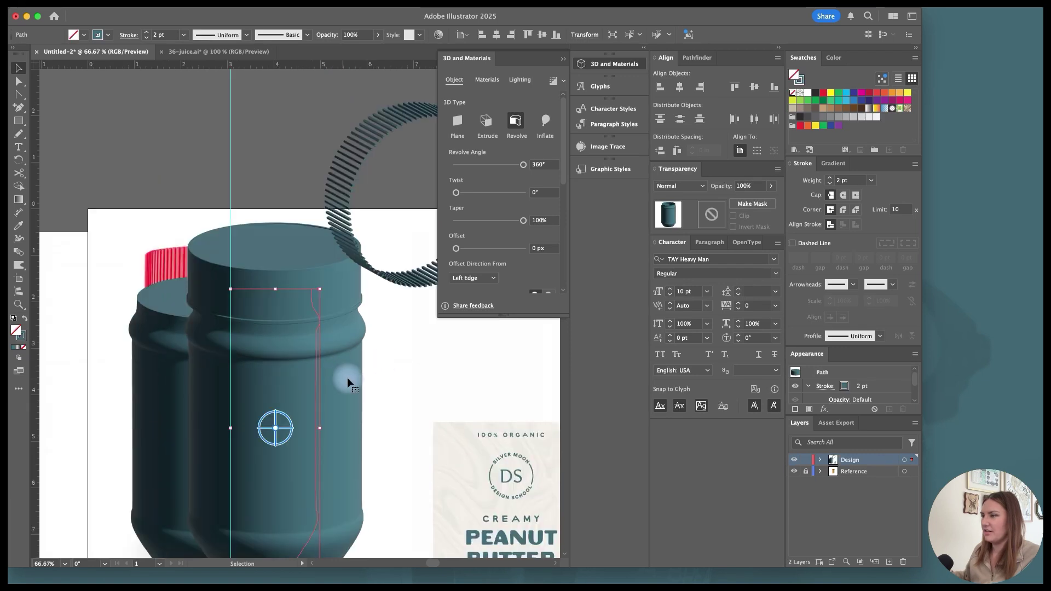
scroll(350, 376, down, 2)
scroll(409, 379, right, 2)
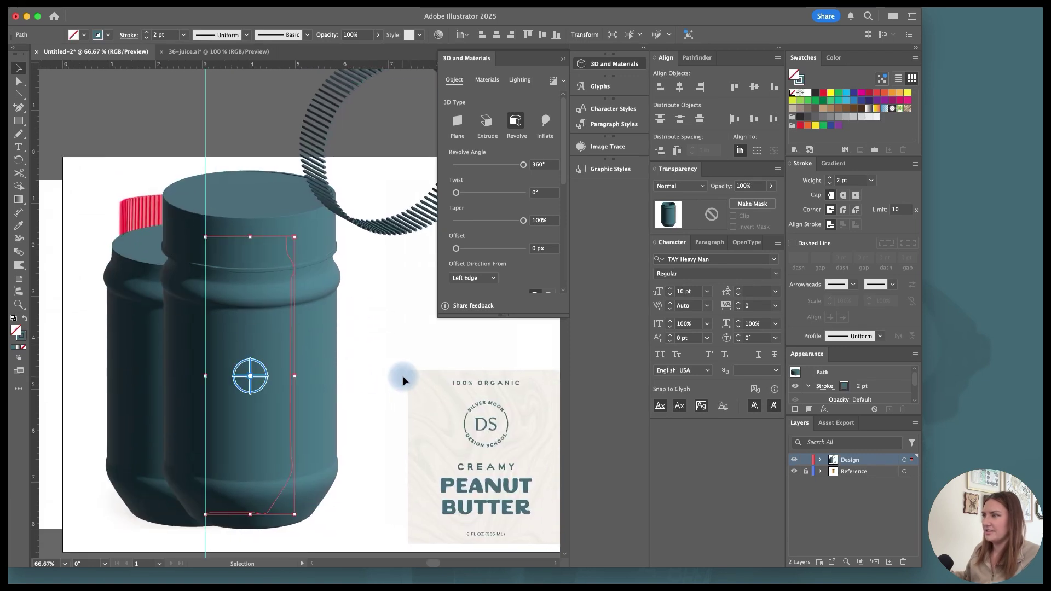
Collect the jar shapes and ridged ring as multiple assets, rename them, and export as OBJ.
drag(295, 310, 140, 264)
shift+click(333, 198)
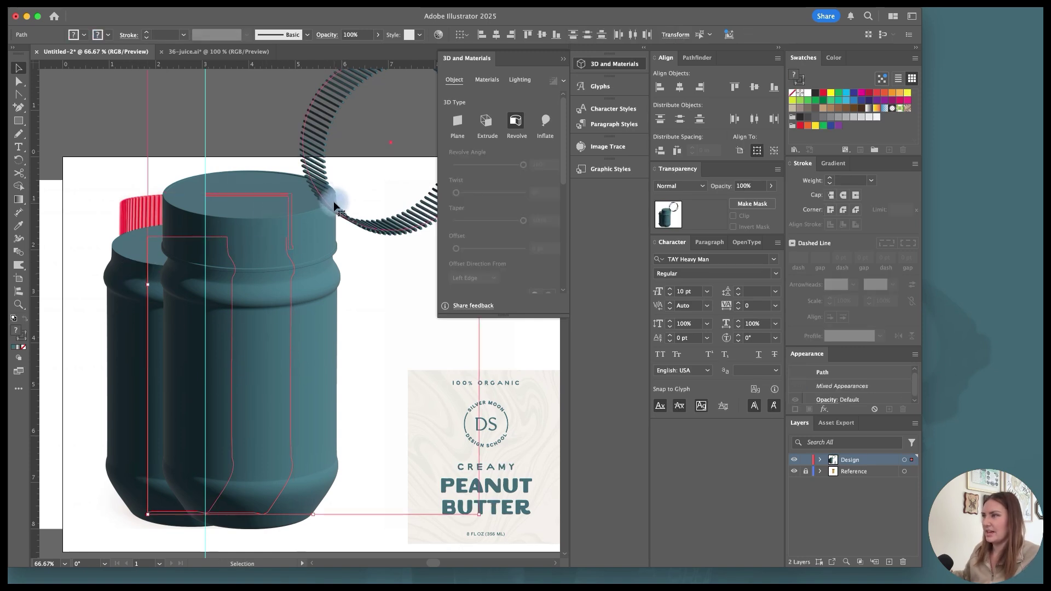
right_click(333, 202)
mouse_move(430, 561)
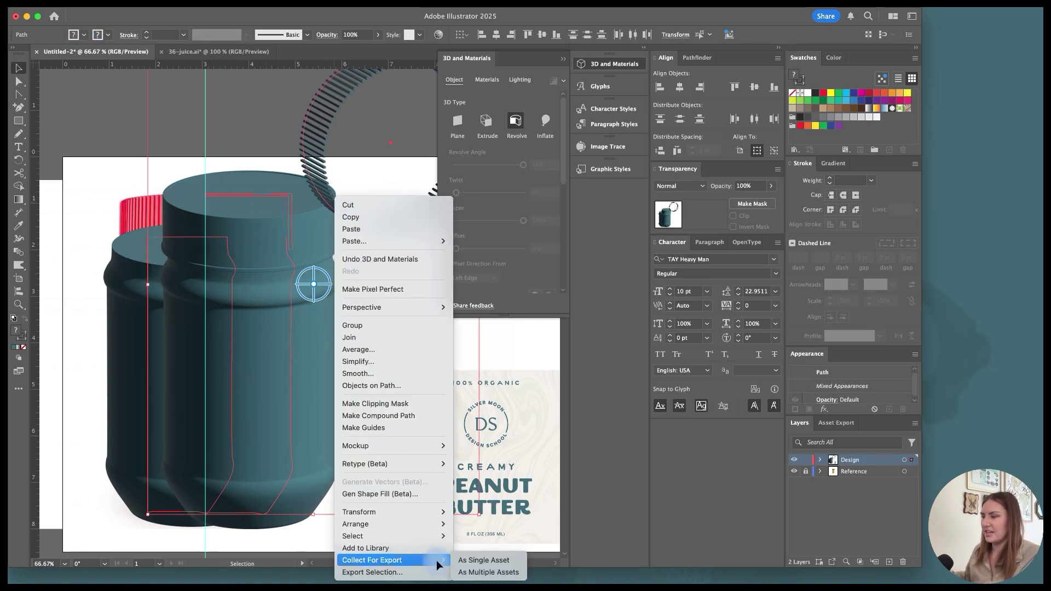
click(484, 572)
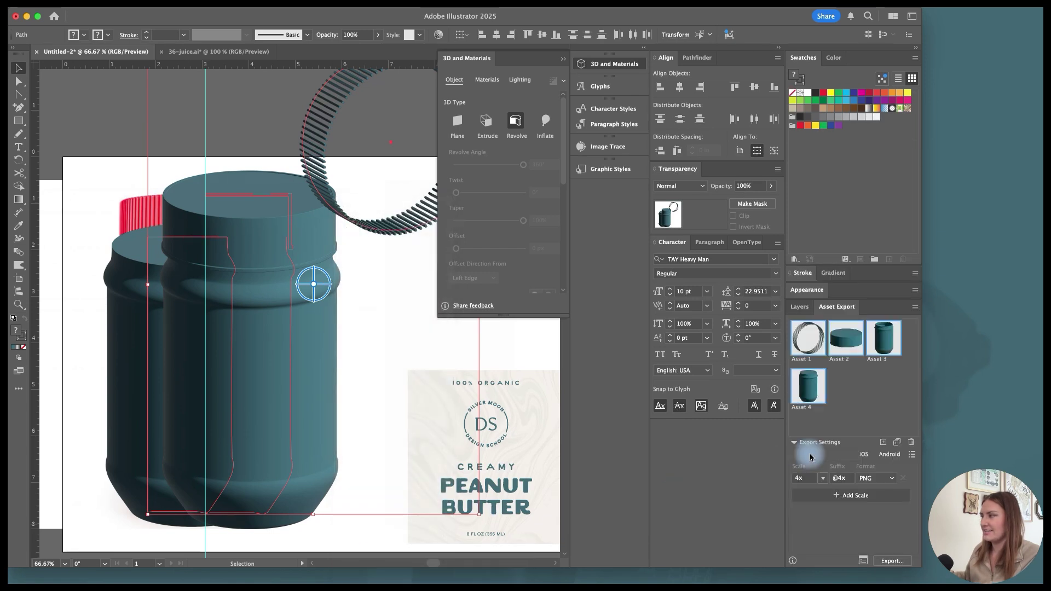
double_click(805, 359)
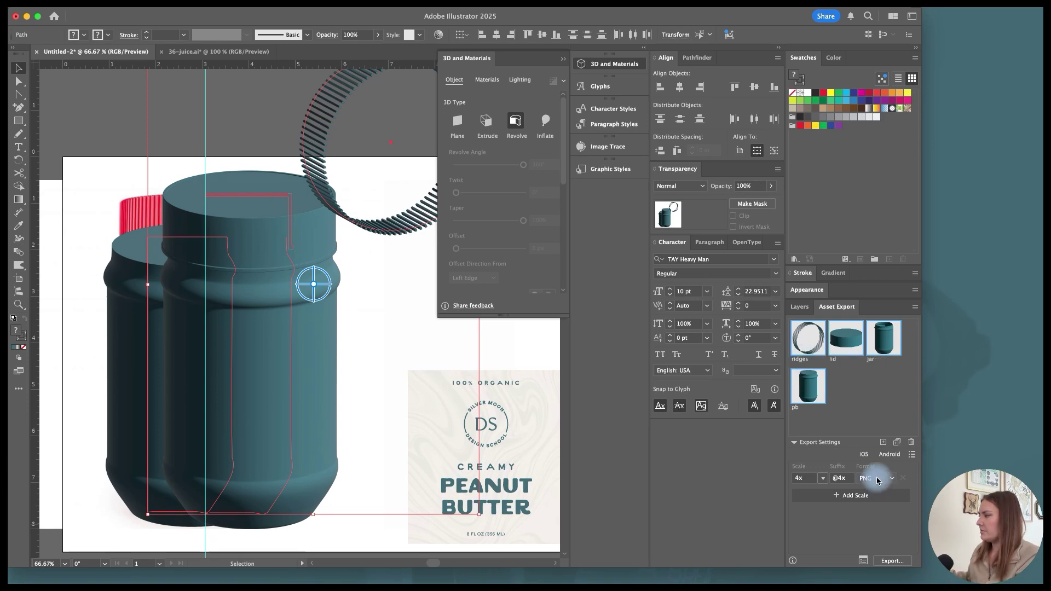
click(876, 478)
click(874, 418)
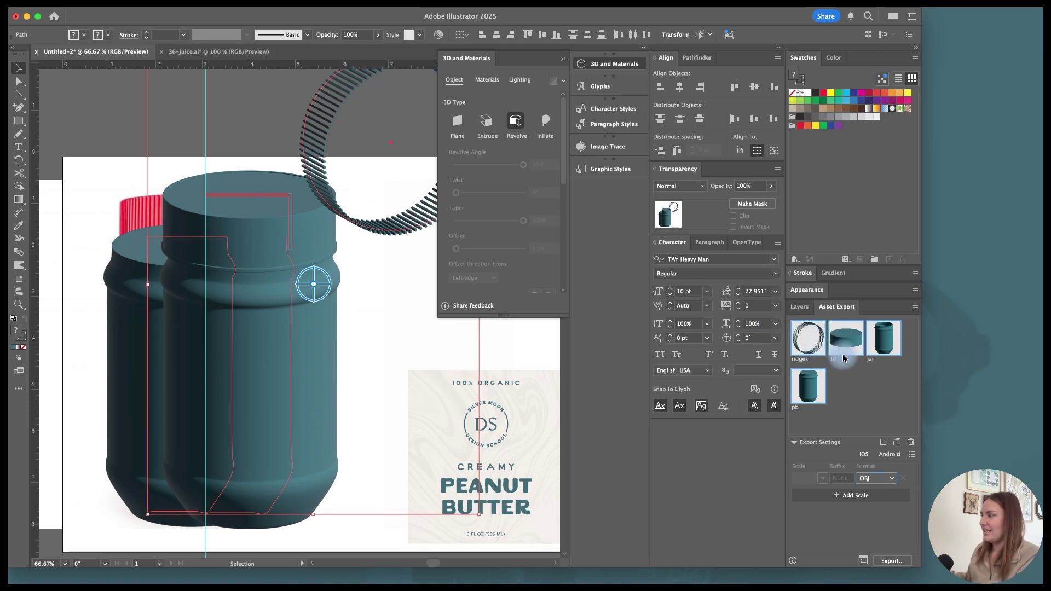
click(892, 561)
scroll(462, 225, down, 3)
Collect the peanut-butter label artwork as a single export asset named label.
click(462, 225)
scroll(475, 222, right, 1)
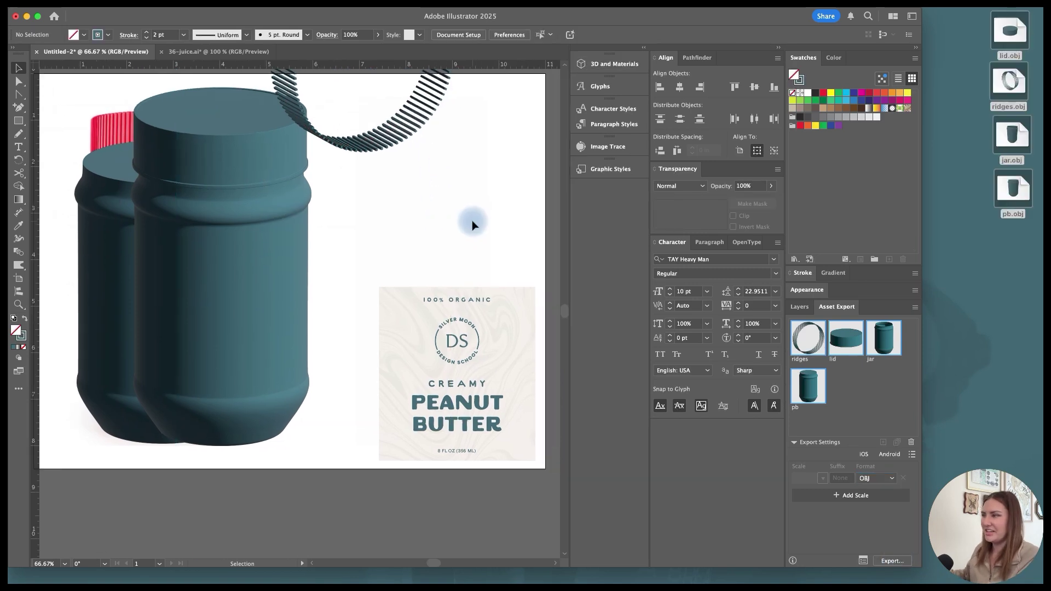
scroll(472, 225, right, 1)
drag(358, 262, 491, 461)
right_click(482, 423)
mouse_move(569, 560)
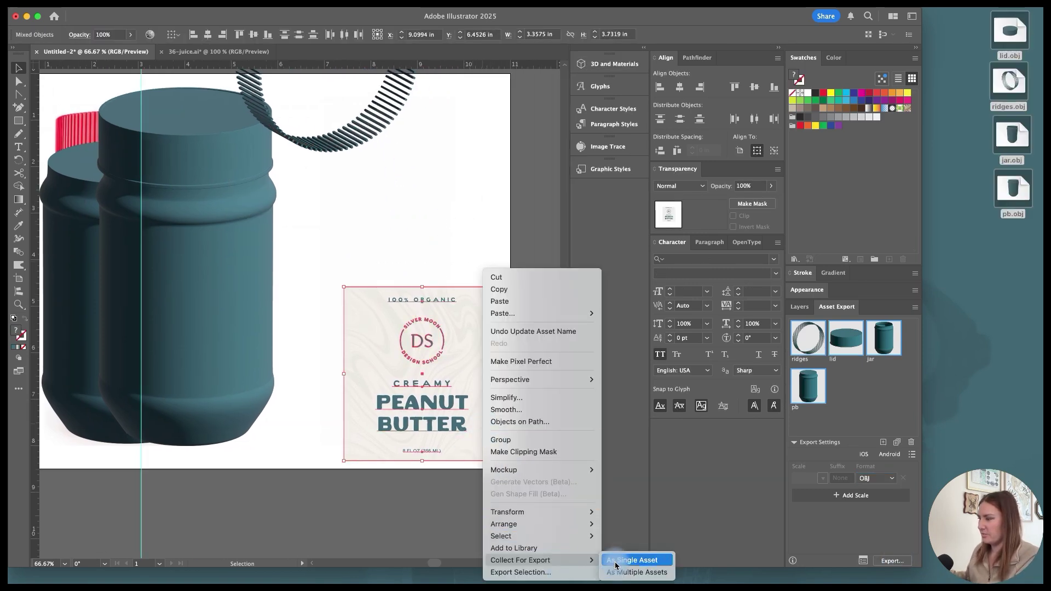
click(615, 561)
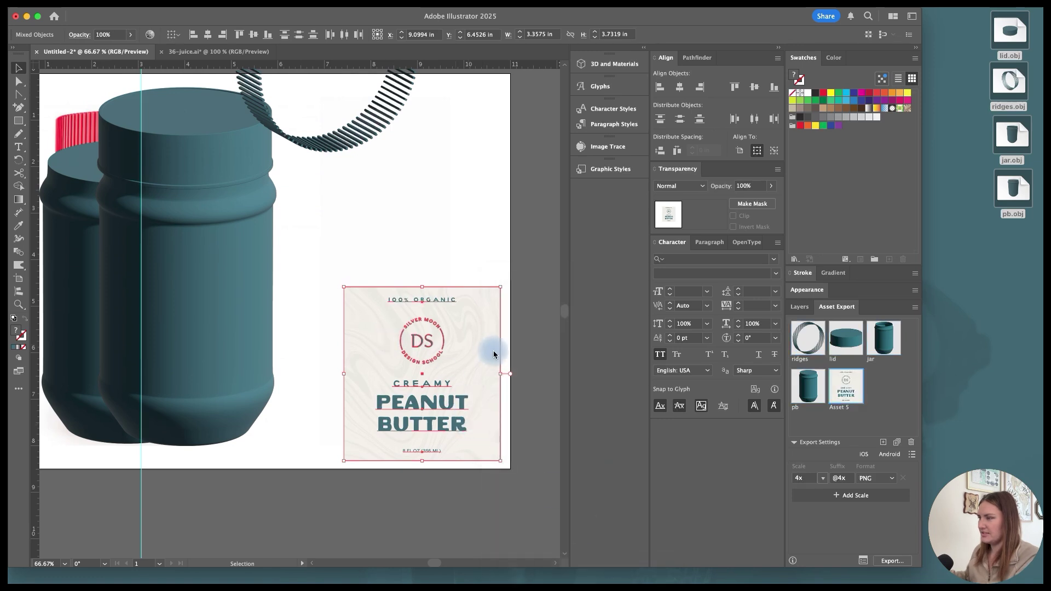
double_click(842, 409)
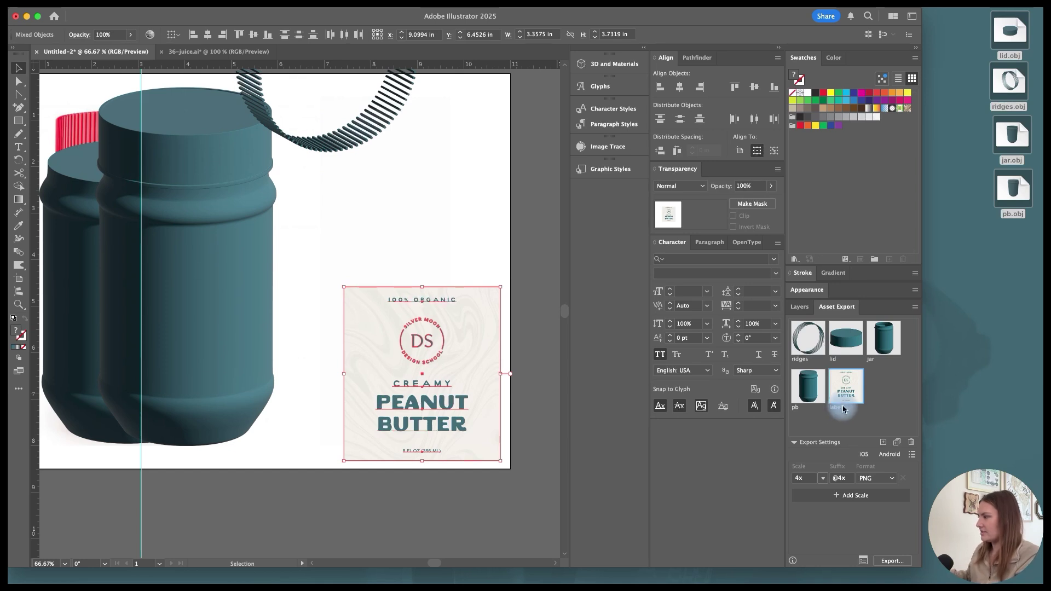
key(Return)
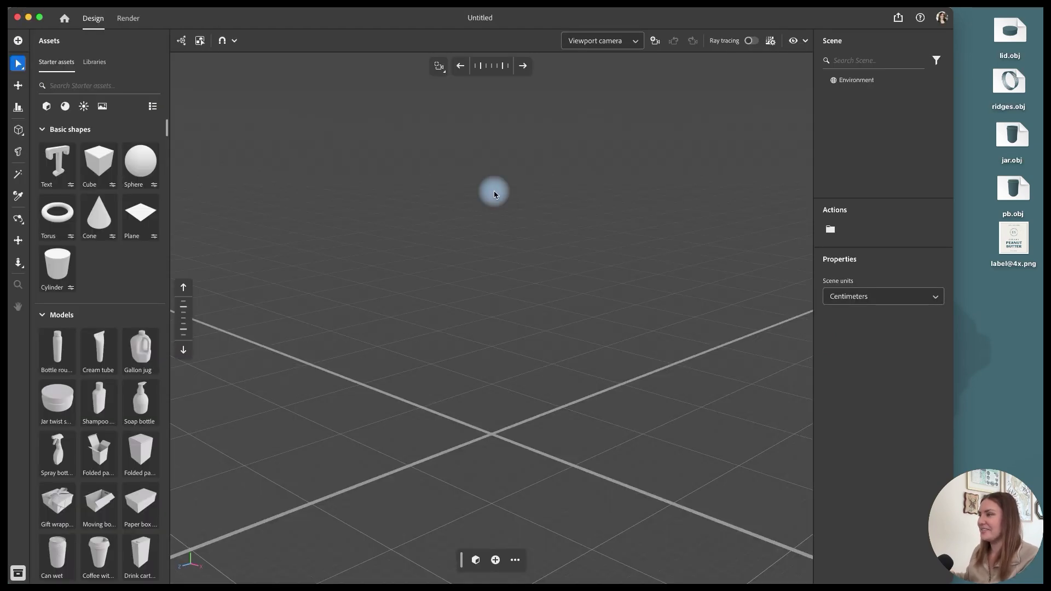
Set the Environment background colour to white, then orbit and pan the viewport.
click(860, 80)
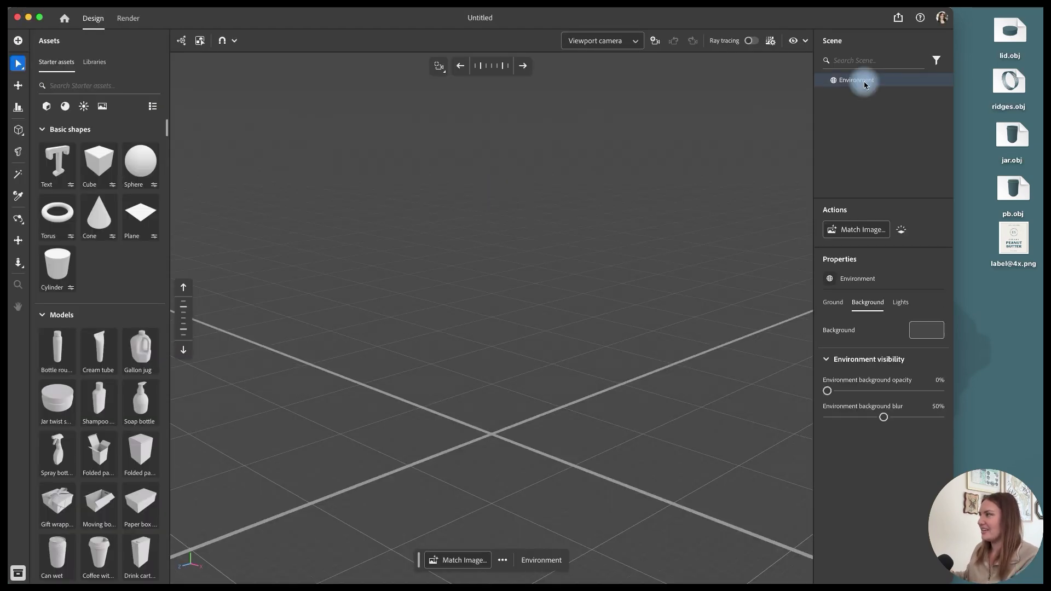
click(929, 329)
drag(836, 316, 705, 204)
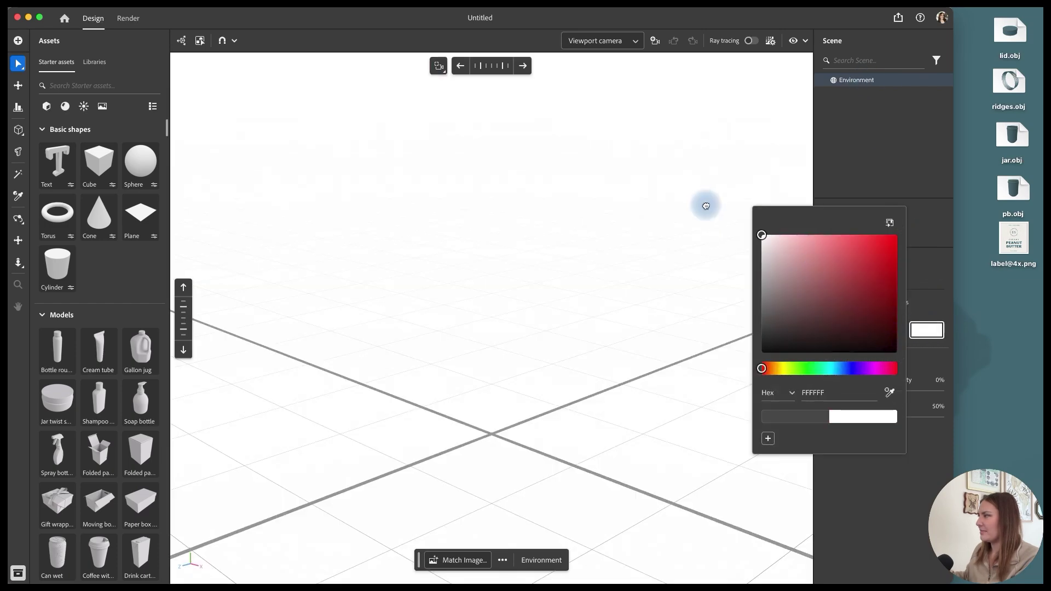
click(931, 334)
alt+drag(777, 416, 655, 457)
click(18, 240)
click(444, 327)
drag(444, 327, 483, 341)
Import the jar and peanut-butter fill models onto the ground, naming them jar and pb.
drag(1012, 135, 470, 410)
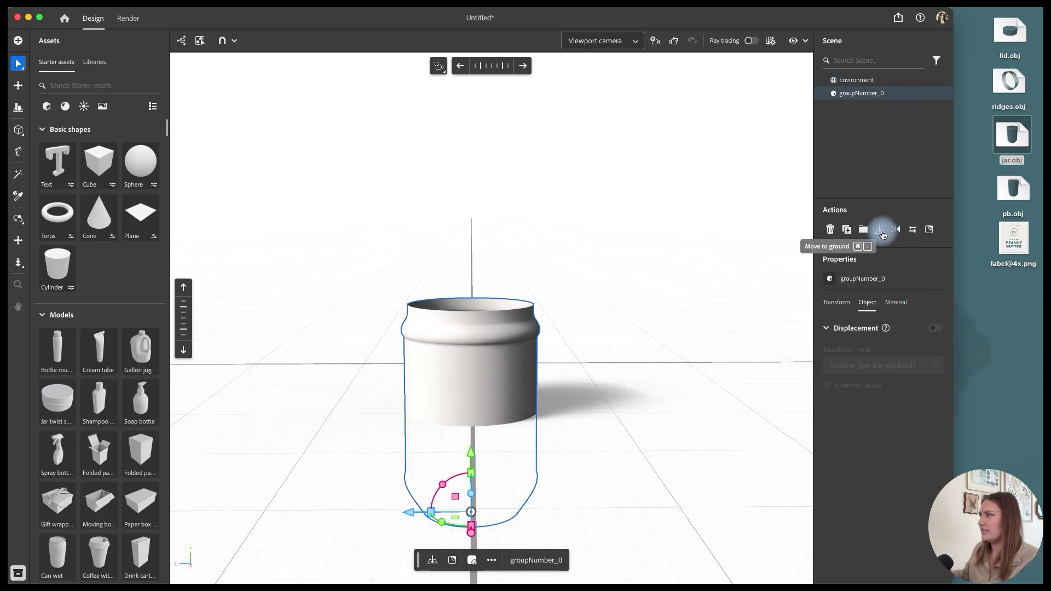
click(881, 230)
drag(1013, 189, 502, 424)
click(882, 230)
click(883, 108)
text(pb)
key(Return)
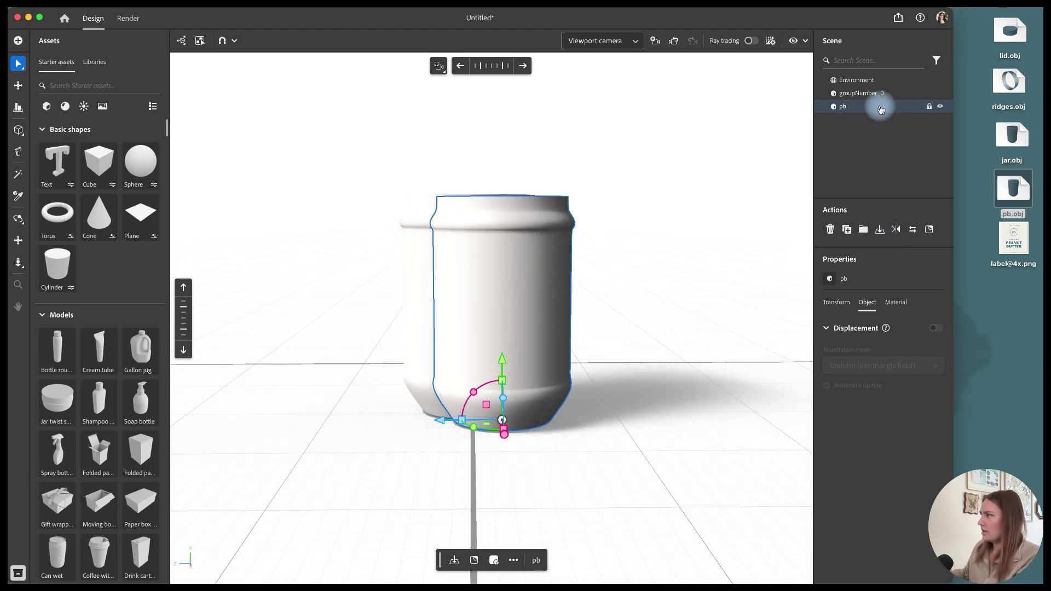
double_click(873, 94)
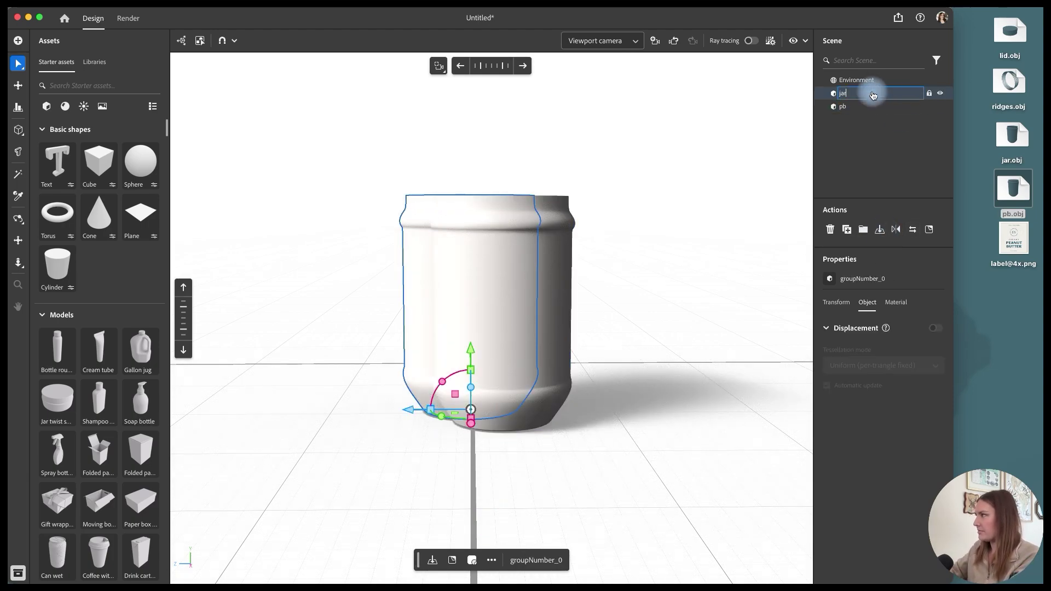
key(Return)
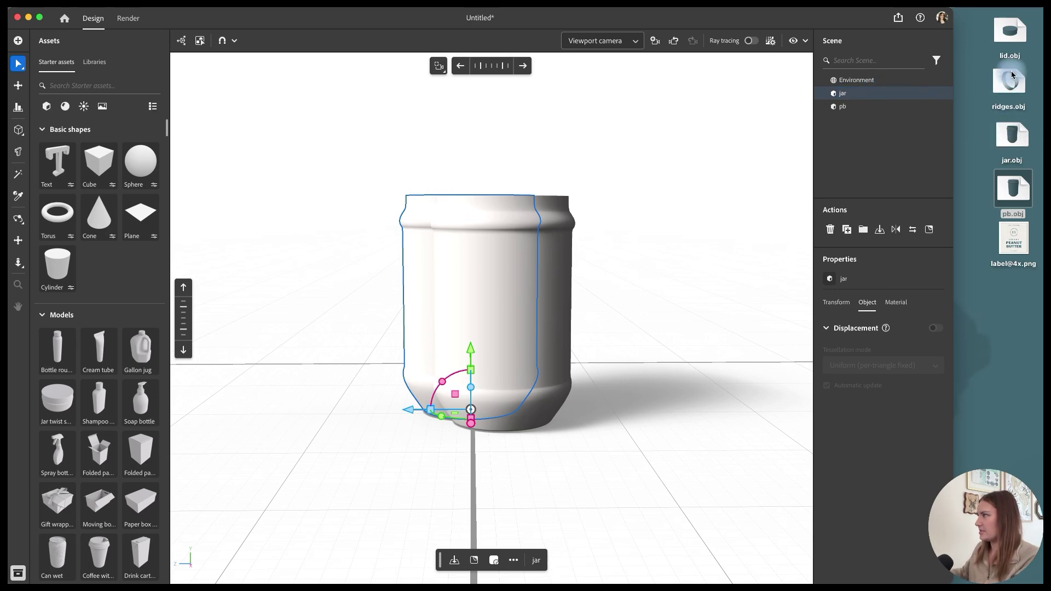
Import the lid model named lid and ridges.obj, undoing a test tilt of the ridges.
drag(1011, 38, 593, 426)
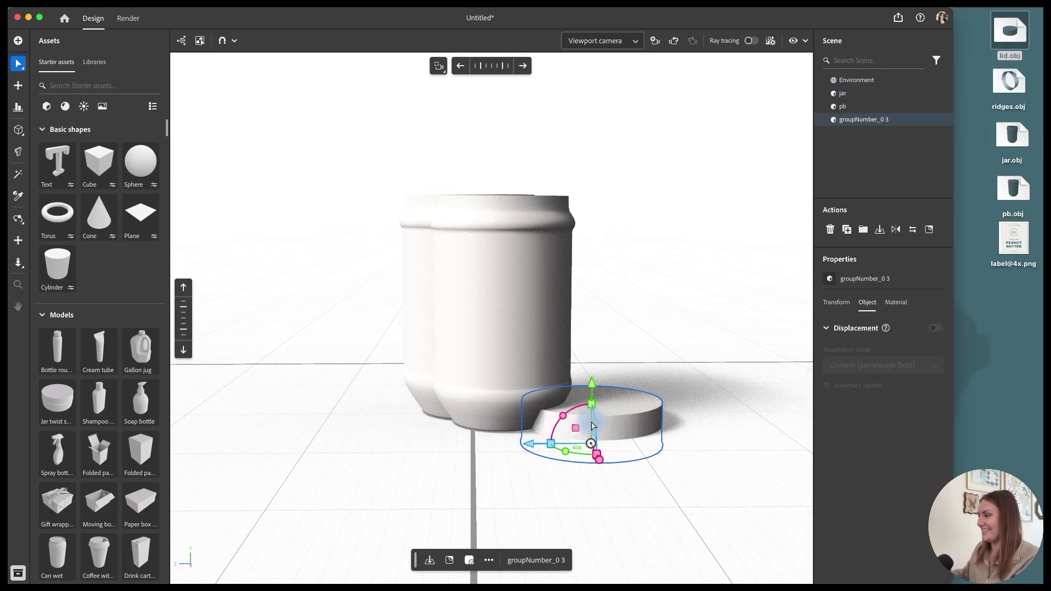
click(857, 120)
text(lid)
key(Return)
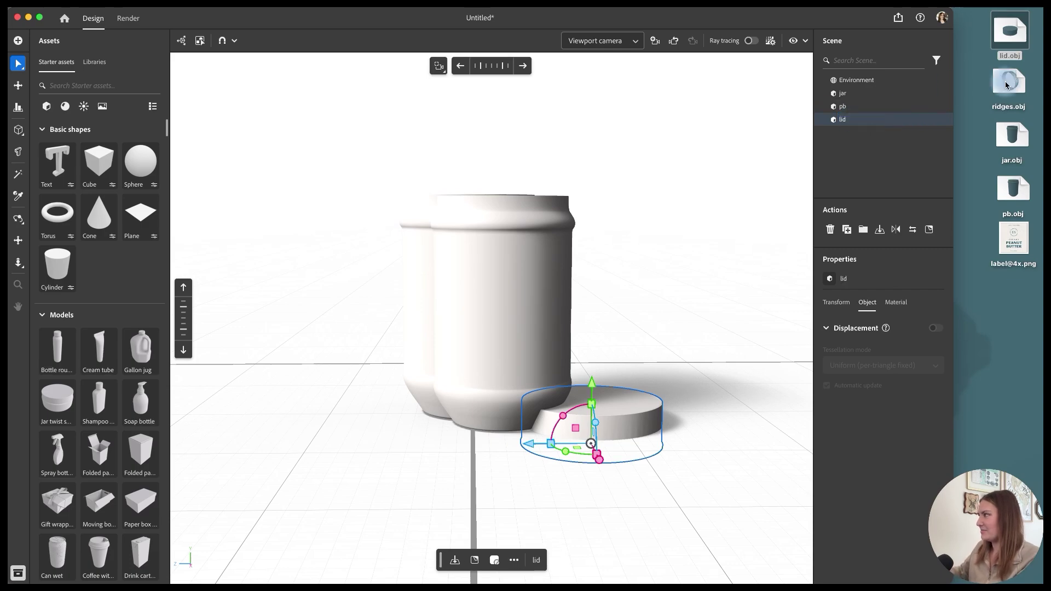
drag(1010, 81, 642, 377)
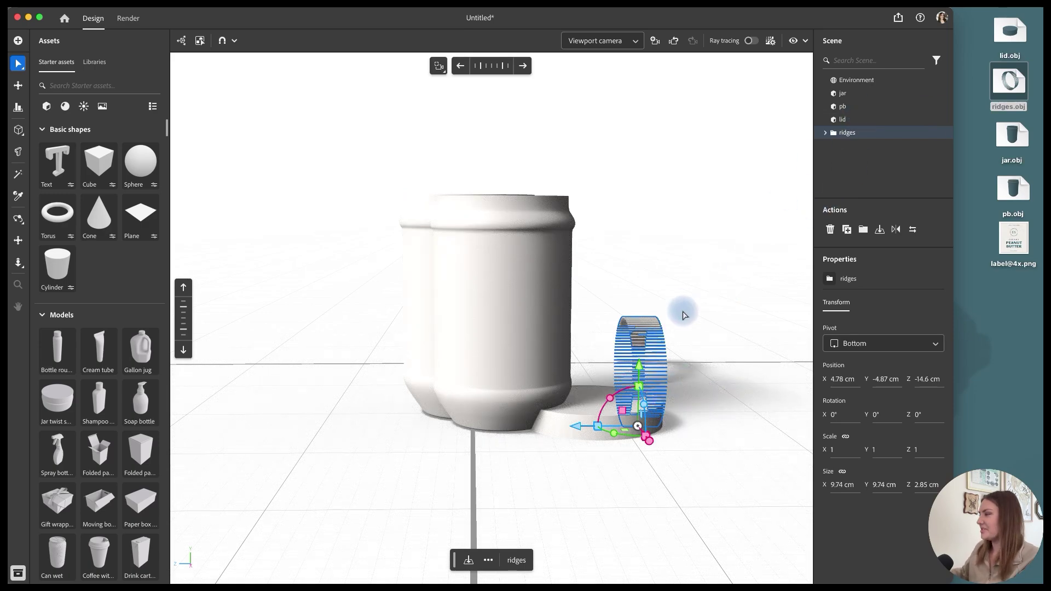
drag(612, 405, 712, 472)
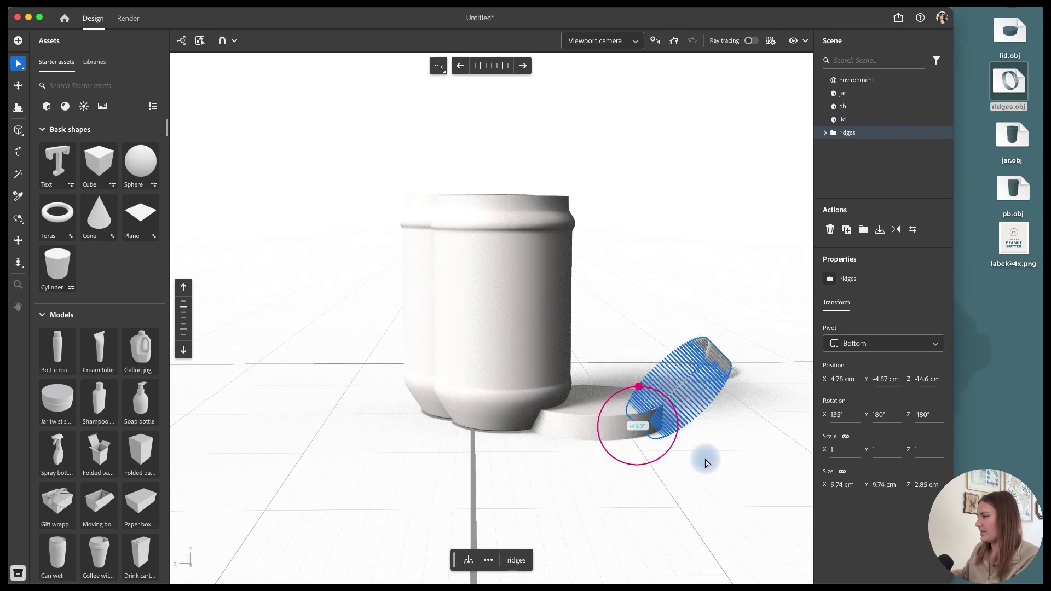
key(super+z)
Align jar, pb, lid and ridges so they are centred in one stack.
shift+click(860, 93)
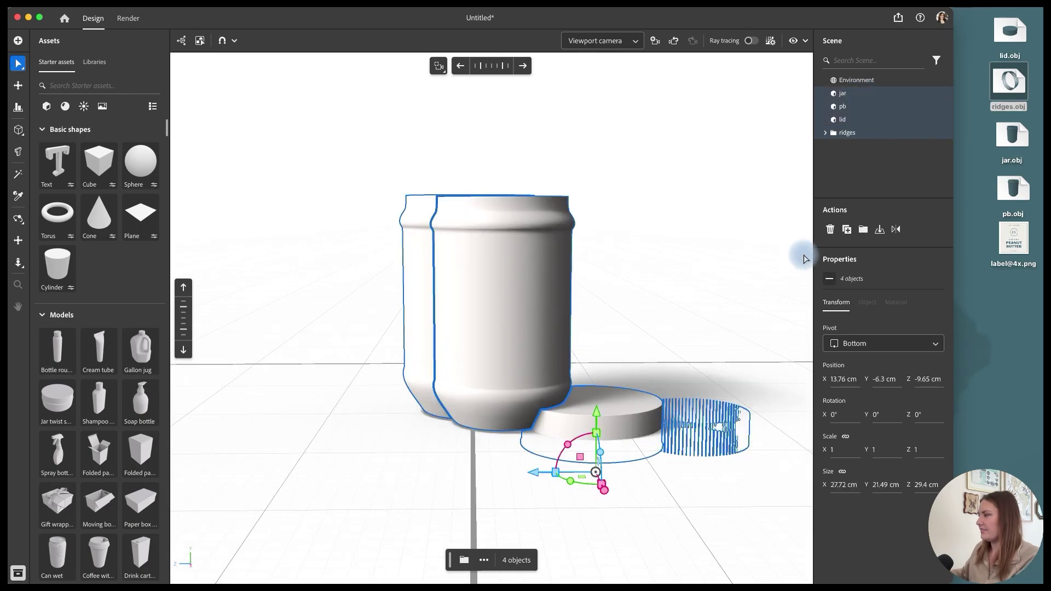
click(19, 107)
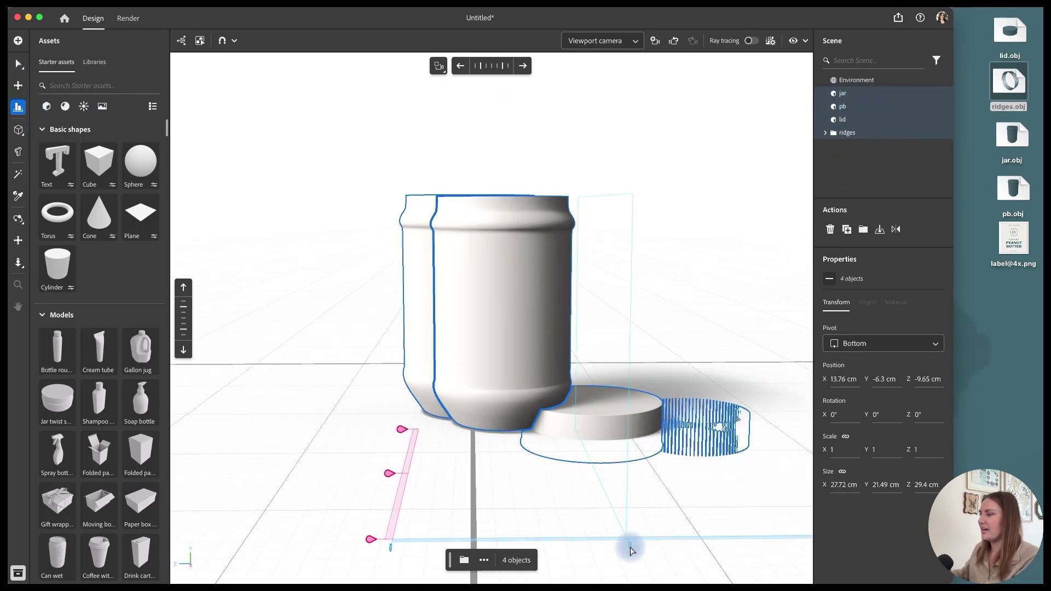
click(594, 539)
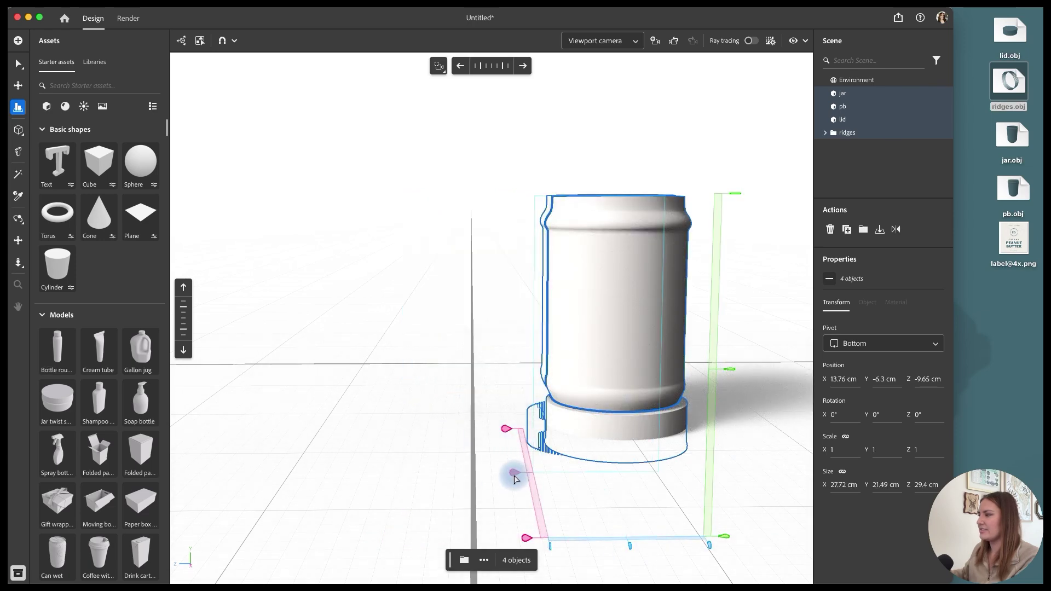
click(515, 474)
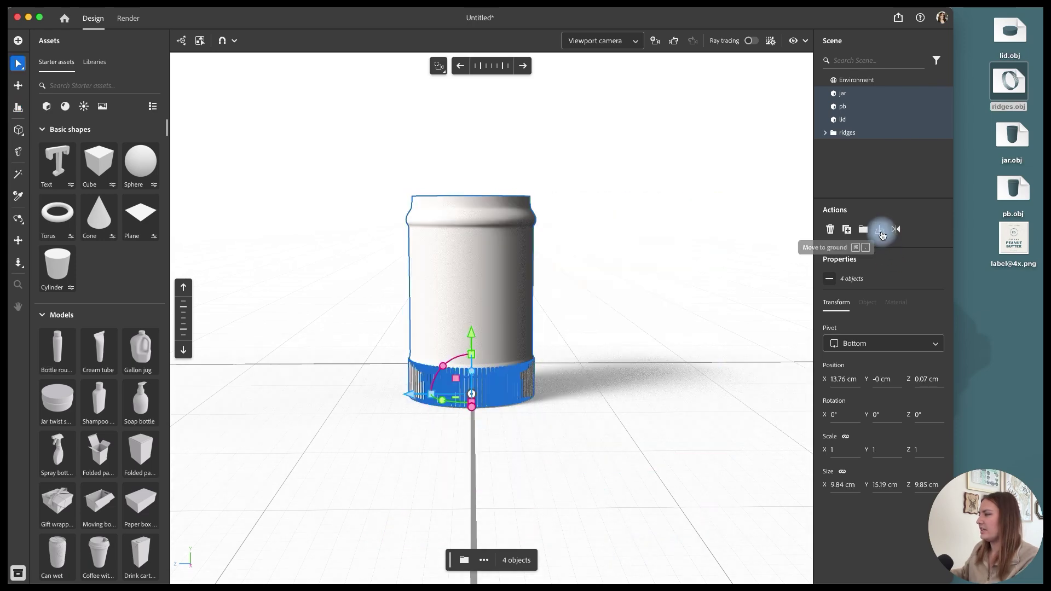
Lift the lid and ridges onto the jar's top, then group all four models.
click(858, 135)
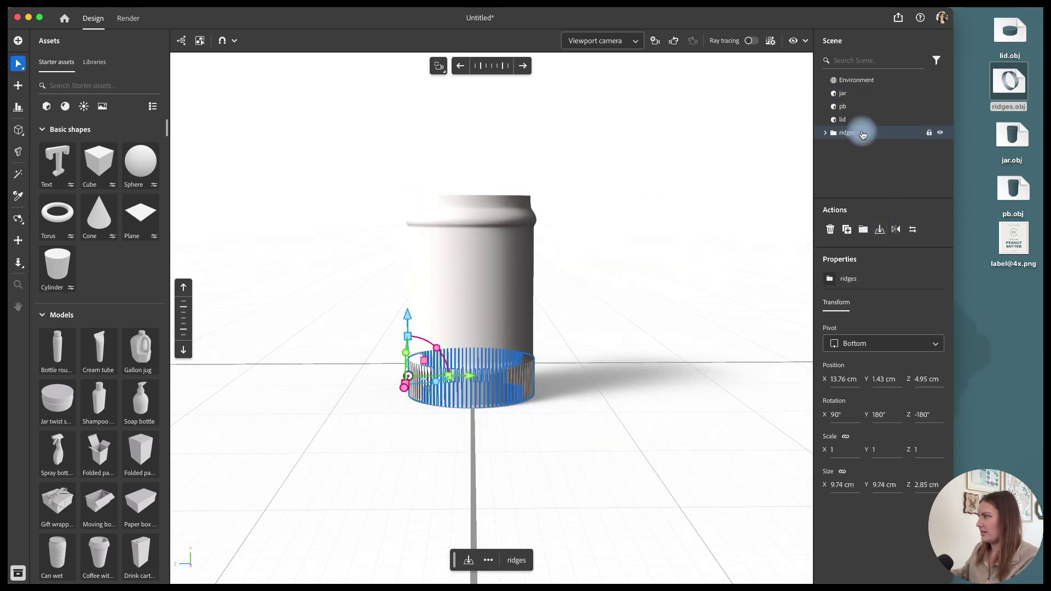
shift+click(852, 121)
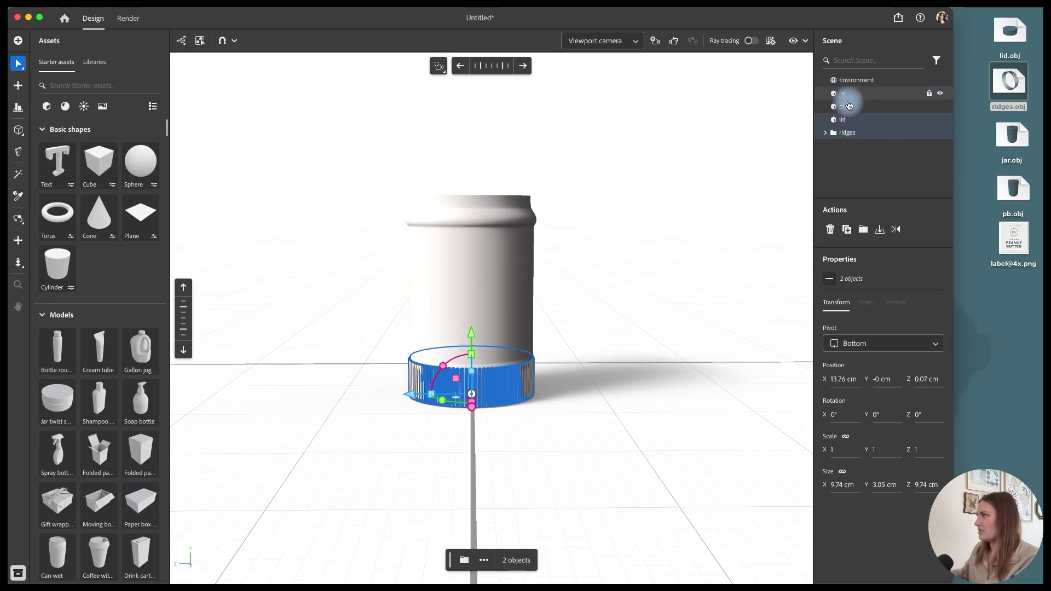
drag(474, 338, 513, 149)
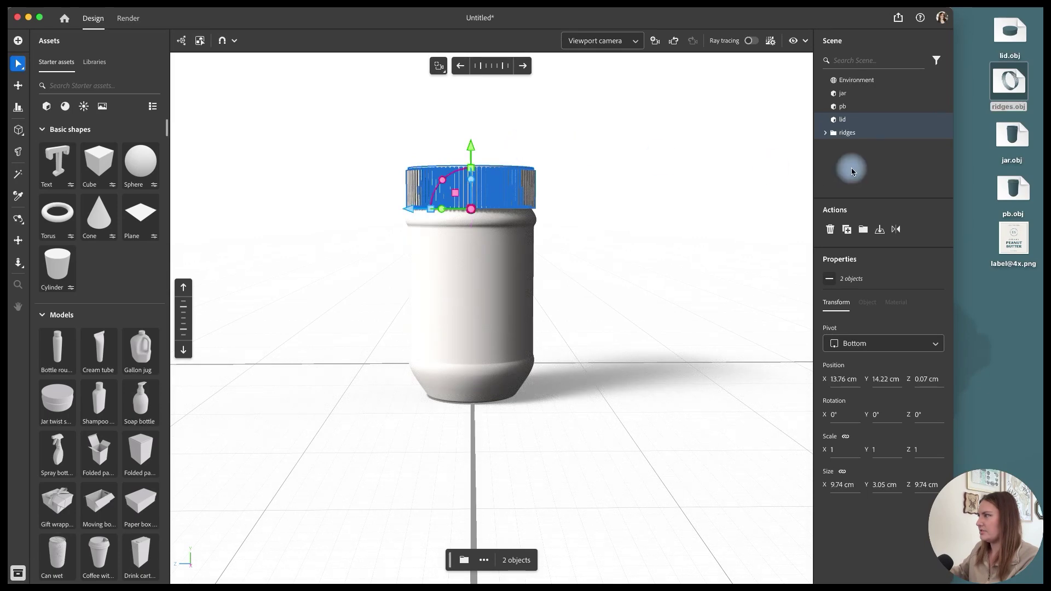
click(863, 133)
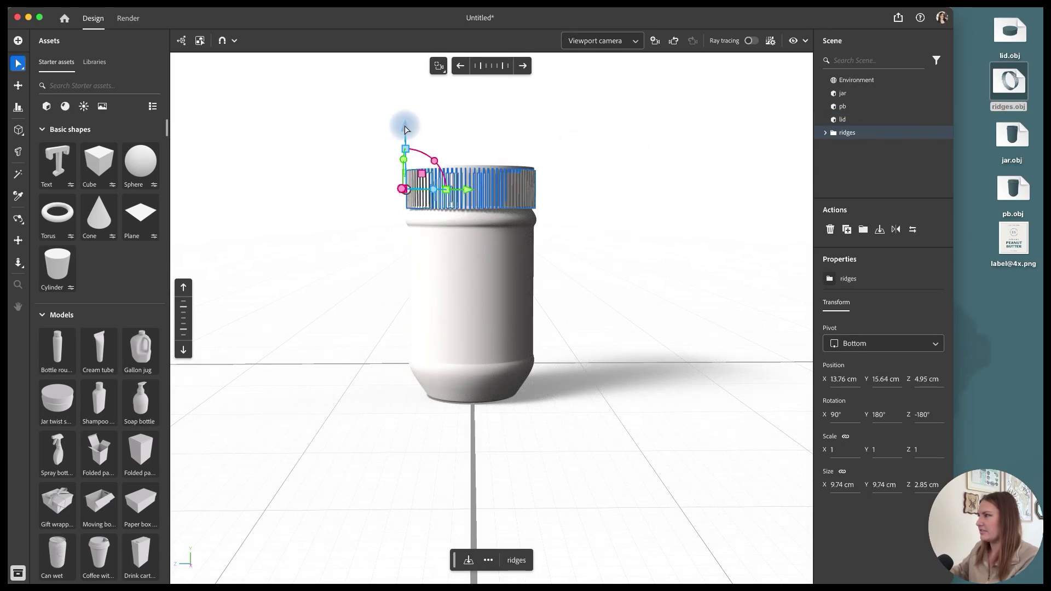
drag(405, 129, 405, 129)
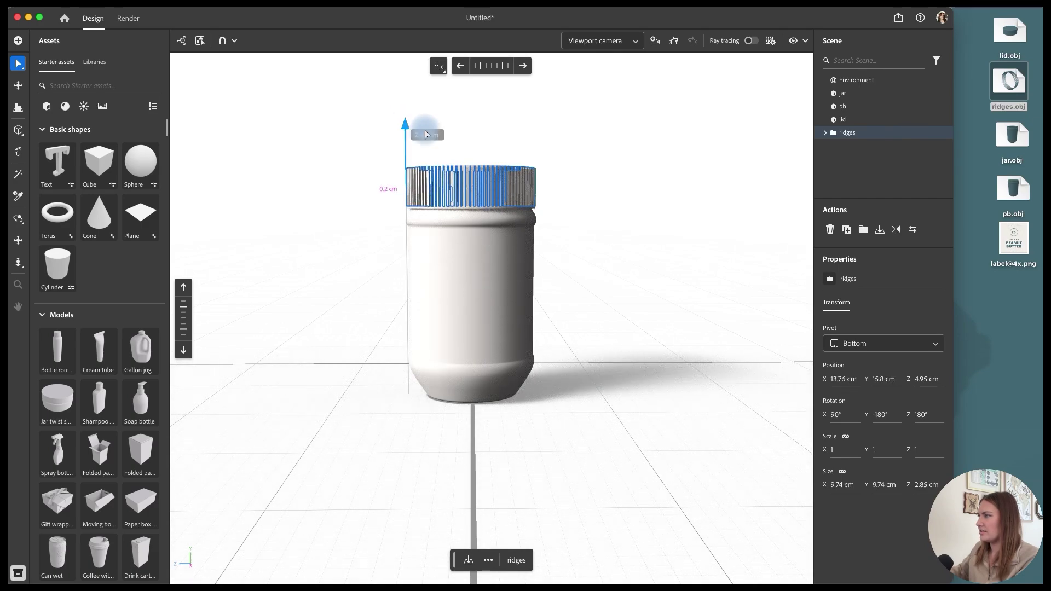
click(667, 198)
key(super+a)
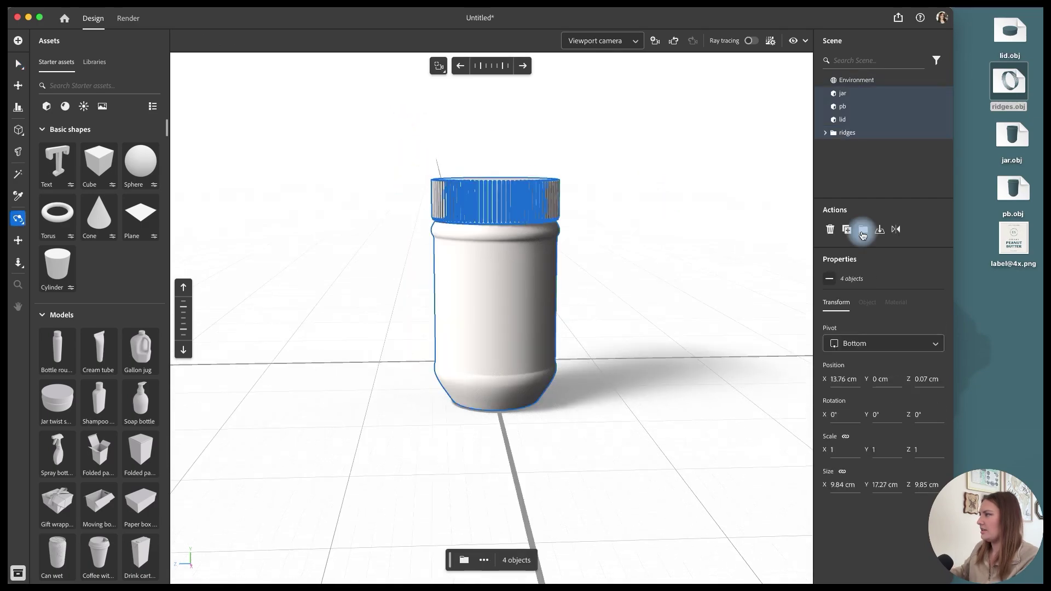
click(863, 229)
Rename the new group to 'Jar'.
double_click(849, 94)
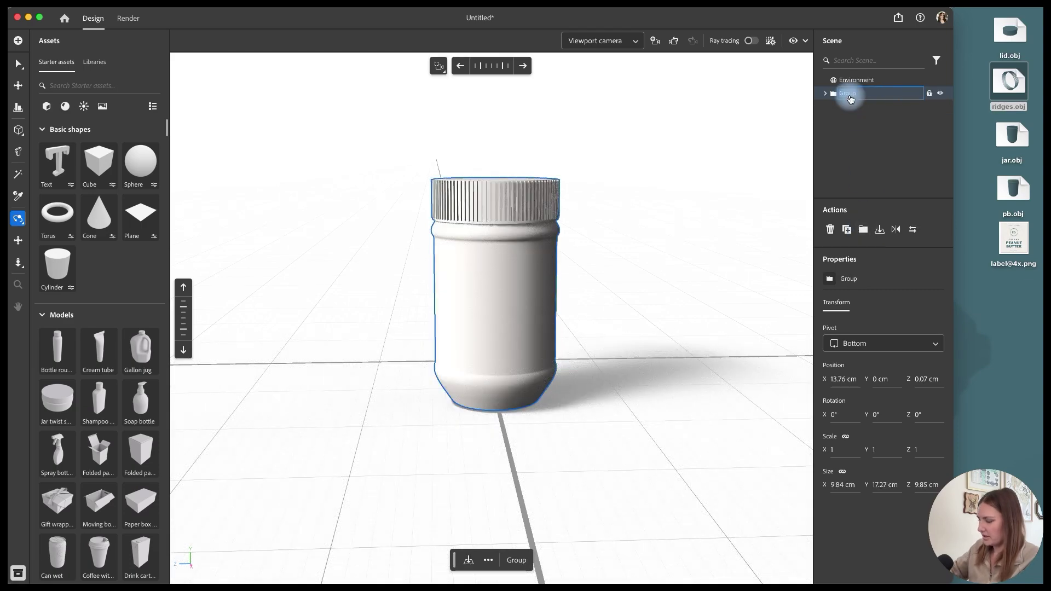
text(Jar)
key(Return)
drag(638, 350, 642, 437)
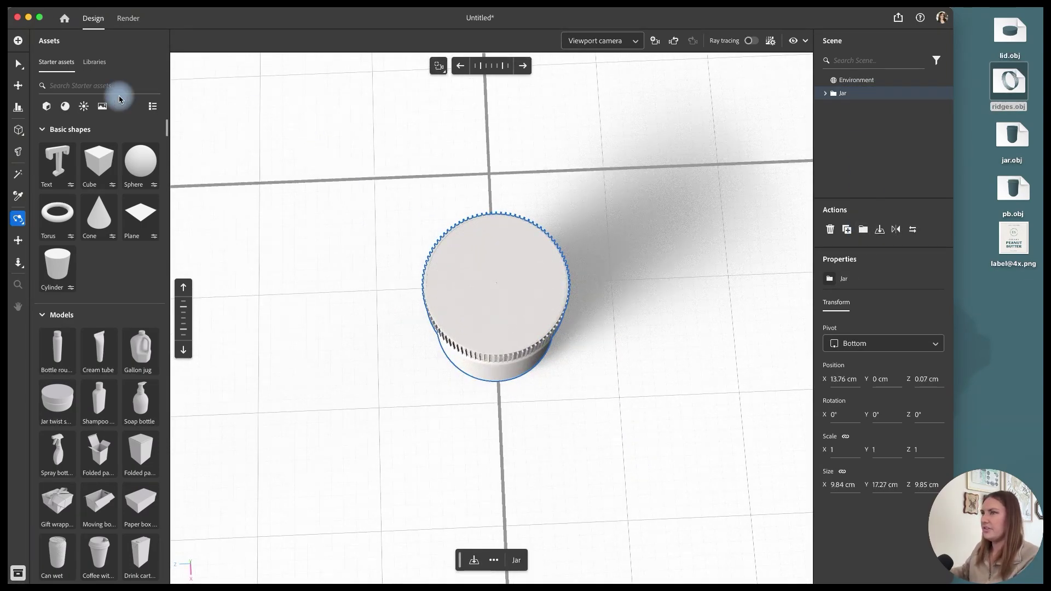
Select the ridges ring inside Jar and set its Size X width to 9.74.
click(18, 66)
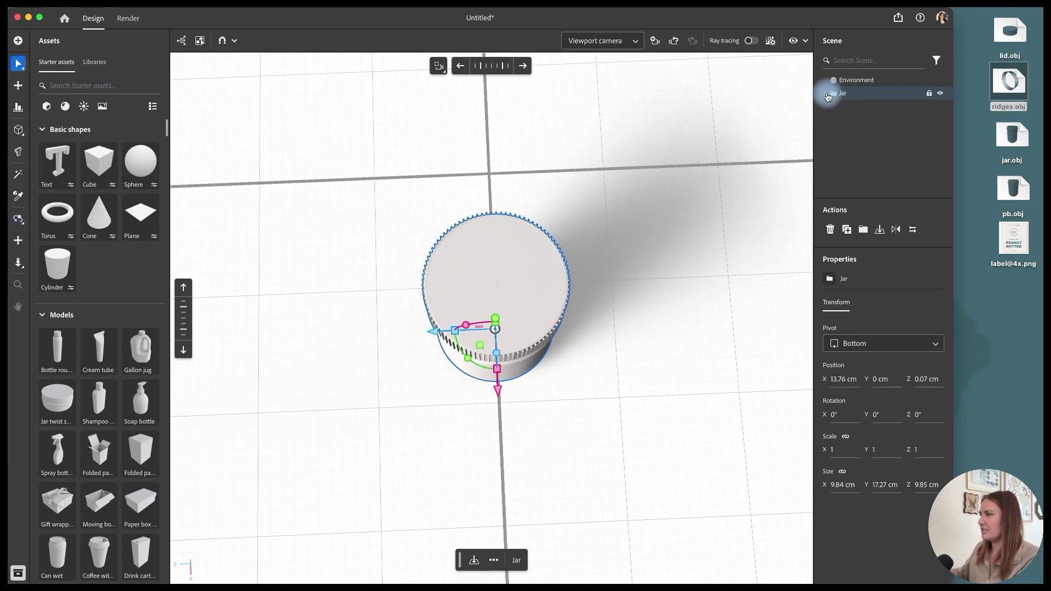
click(827, 94)
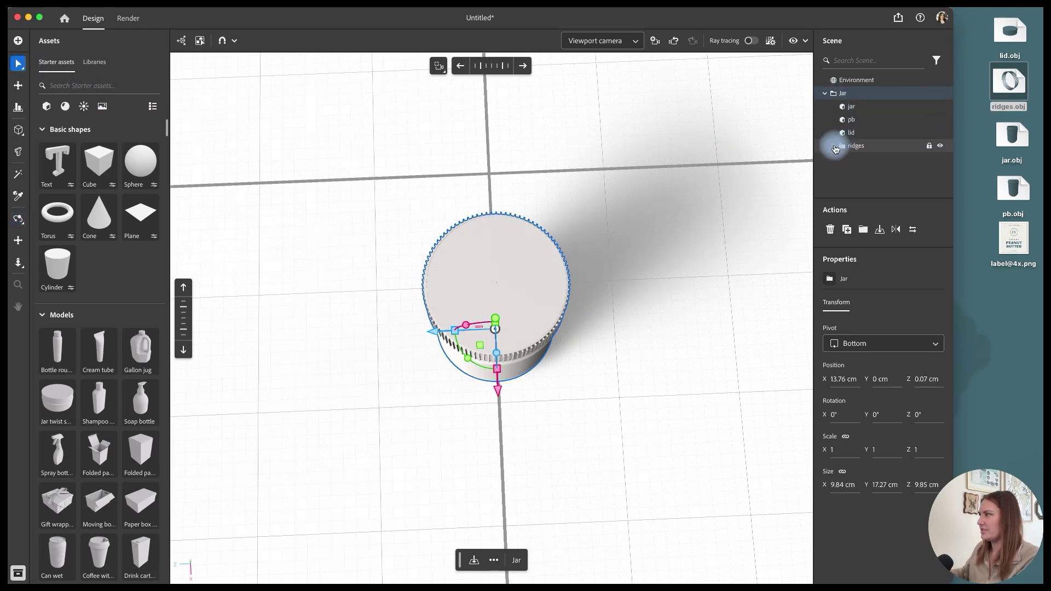
click(834, 146)
click(873, 160)
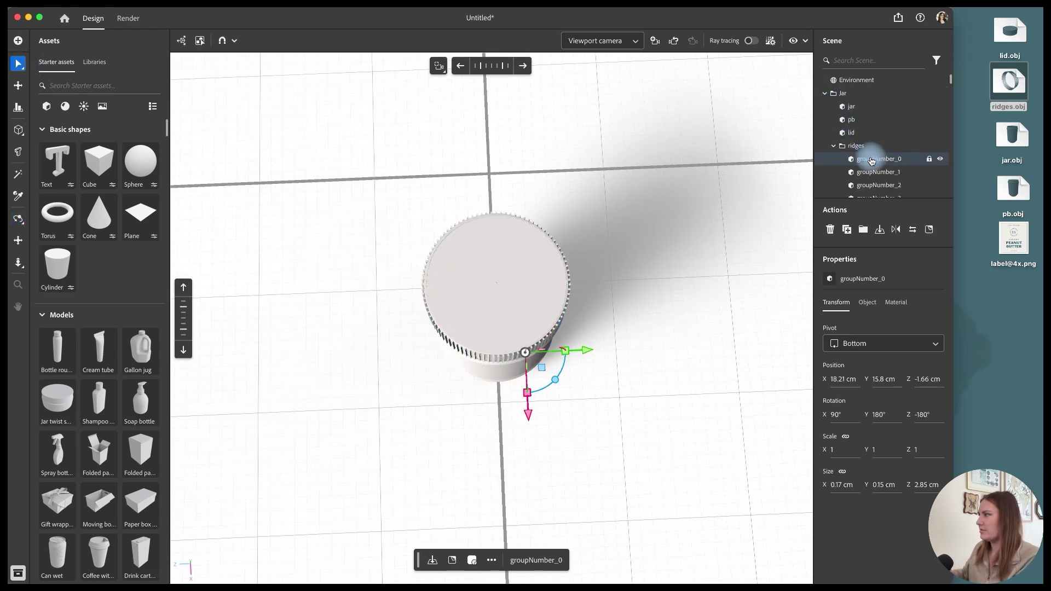
click(857, 146)
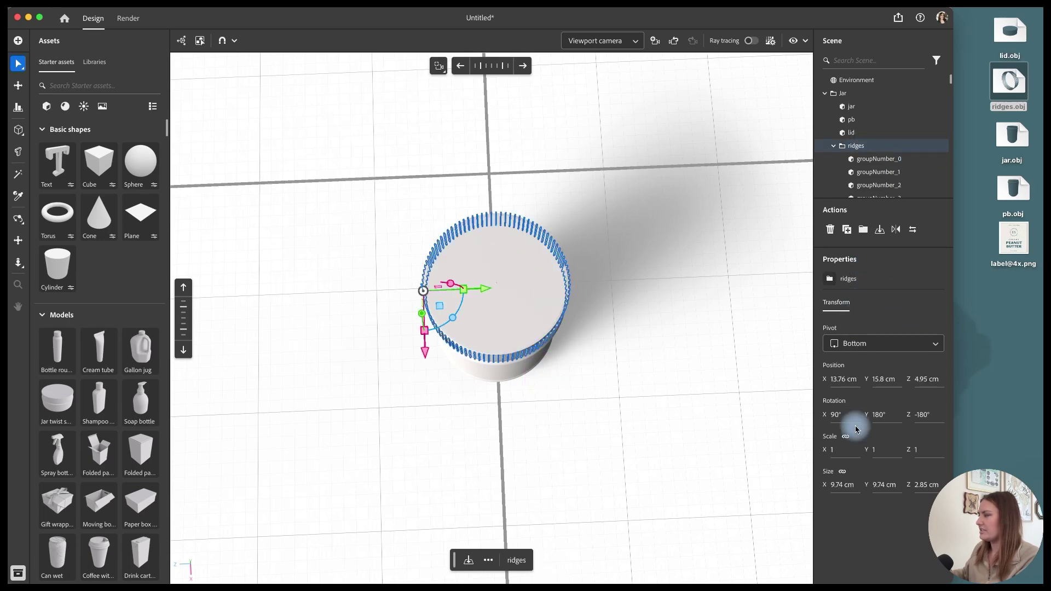
click(842, 486)
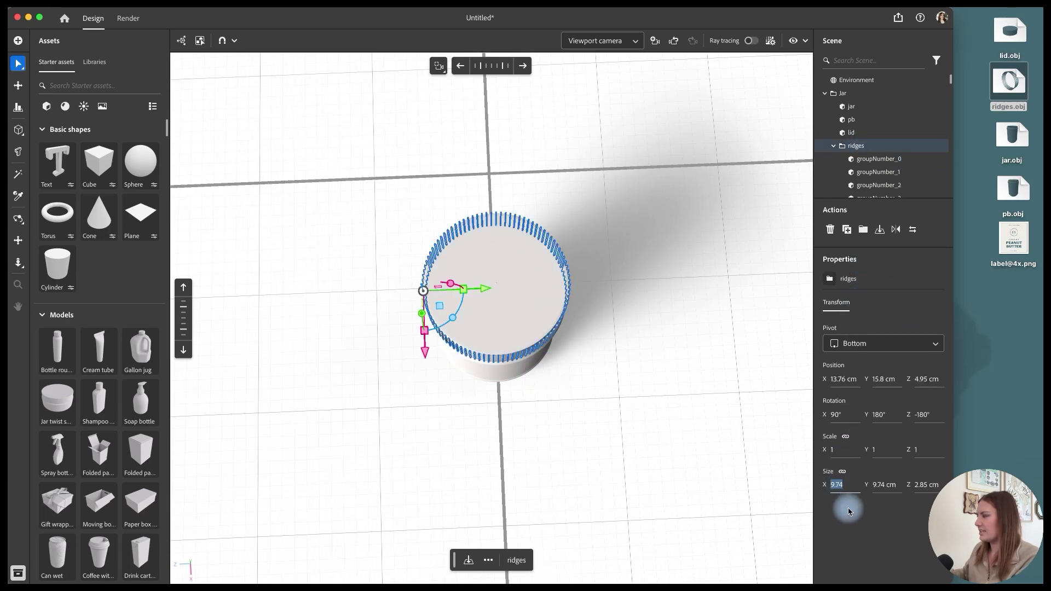
text(9.74)
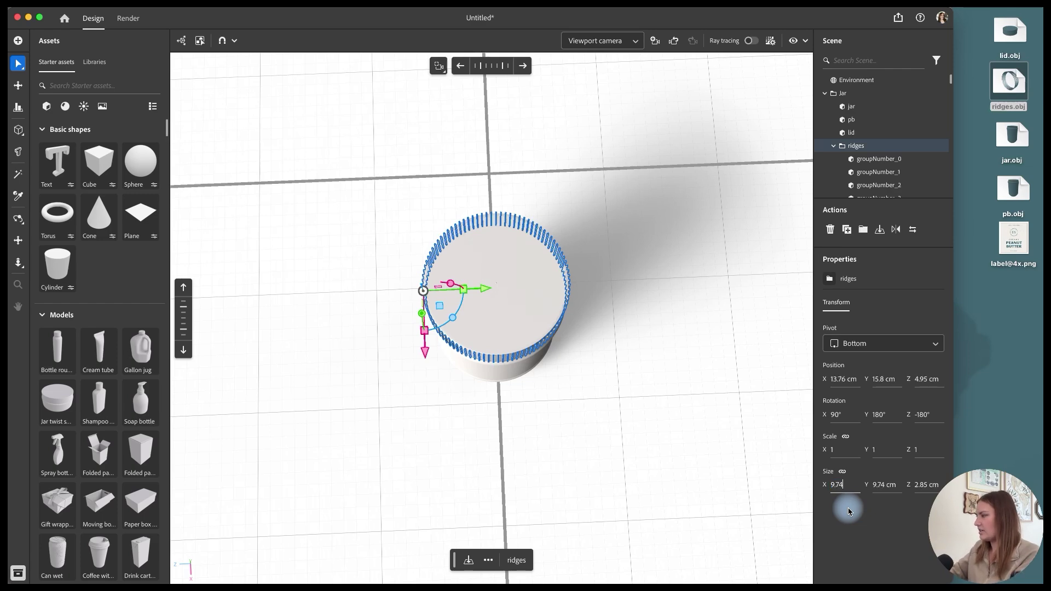
Centre-align the jar, pb, lid and ridges parts on each other, then view the jar from the side.
shift+click(852, 105)
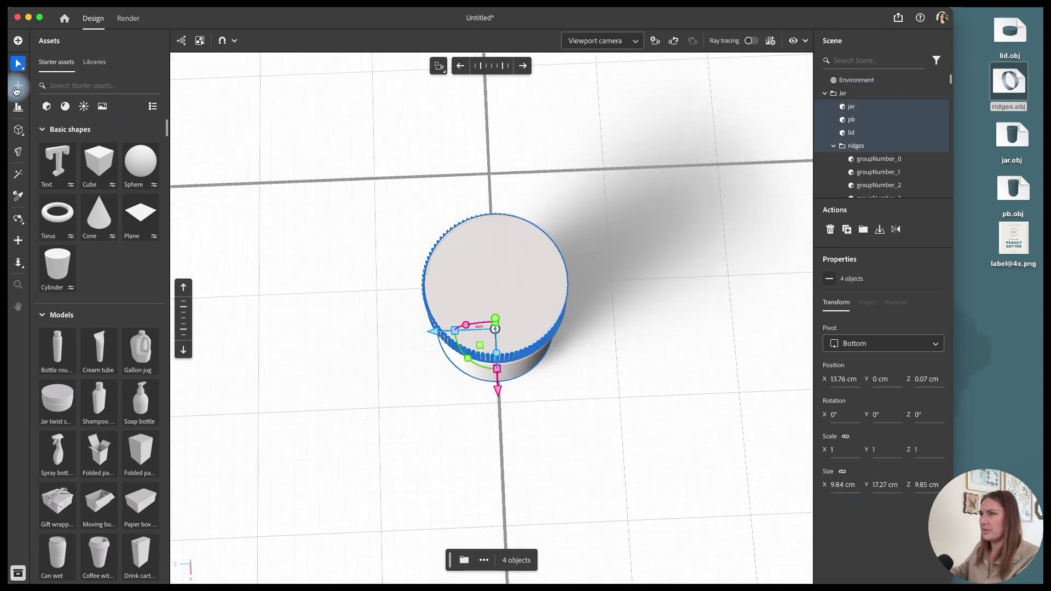
click(18, 107)
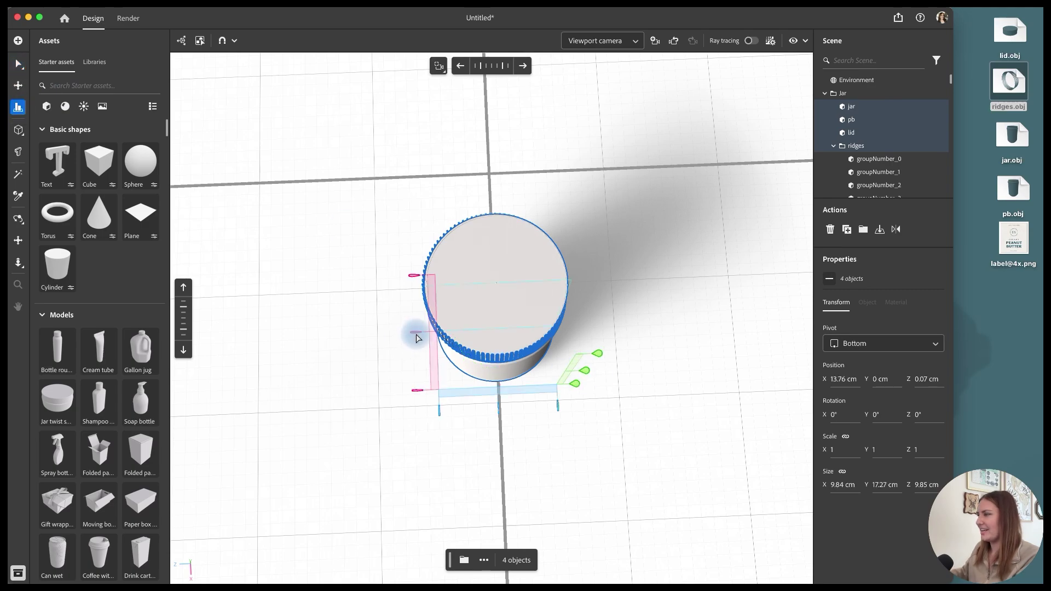
click(497, 409)
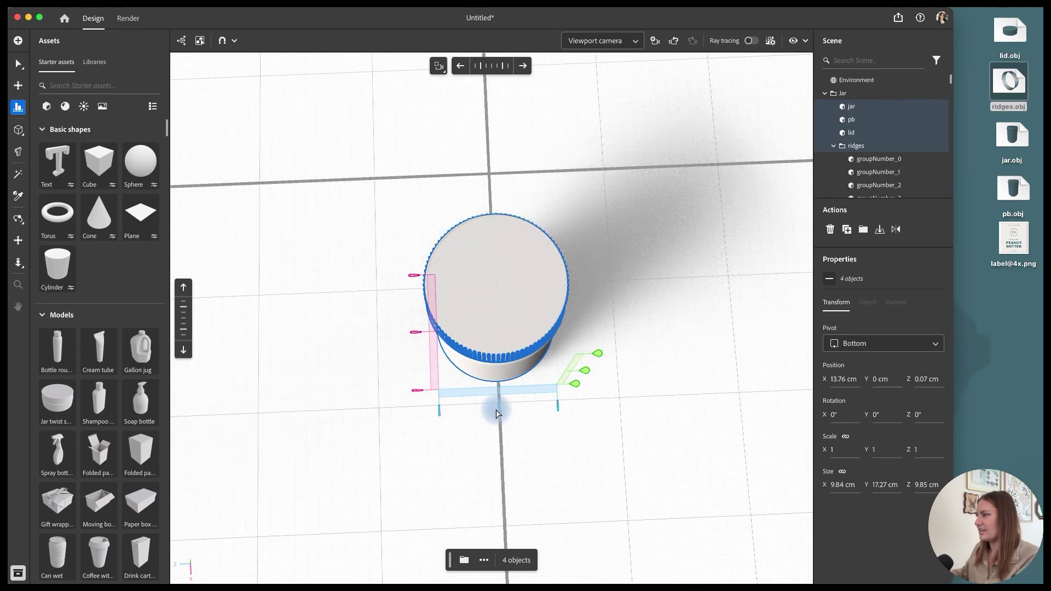
click(519, 433)
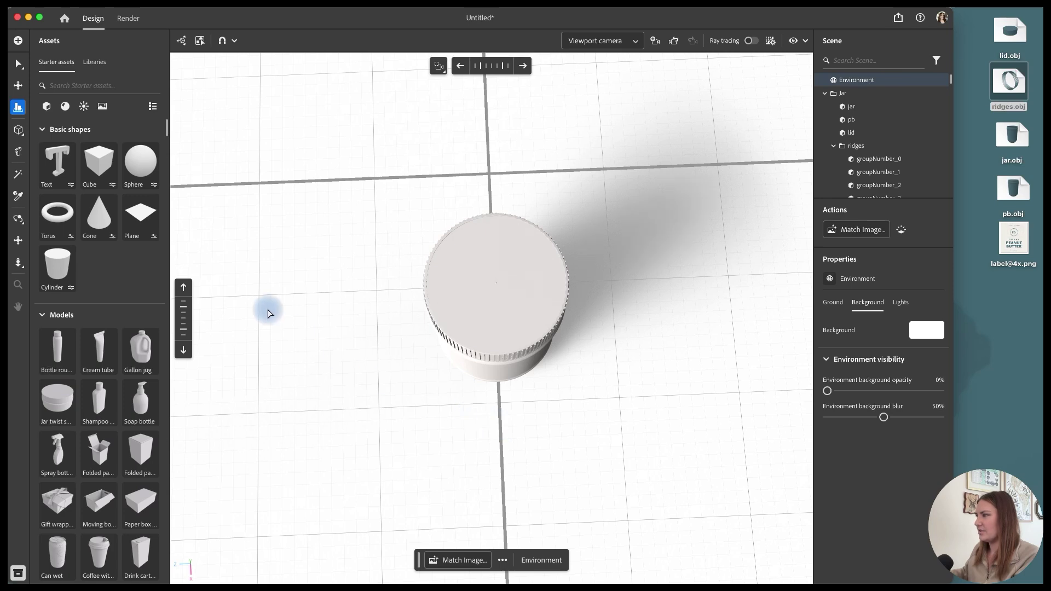
click(18, 220)
drag(764, 302, 470, 228)
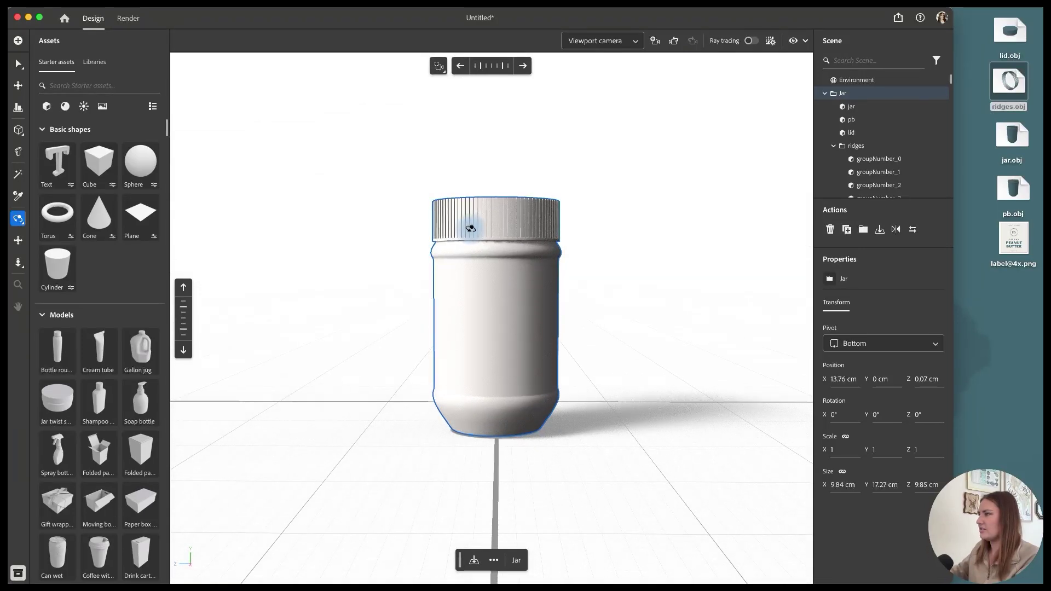
Add a camera named Front and move it above the Jar group.
click(18, 63)
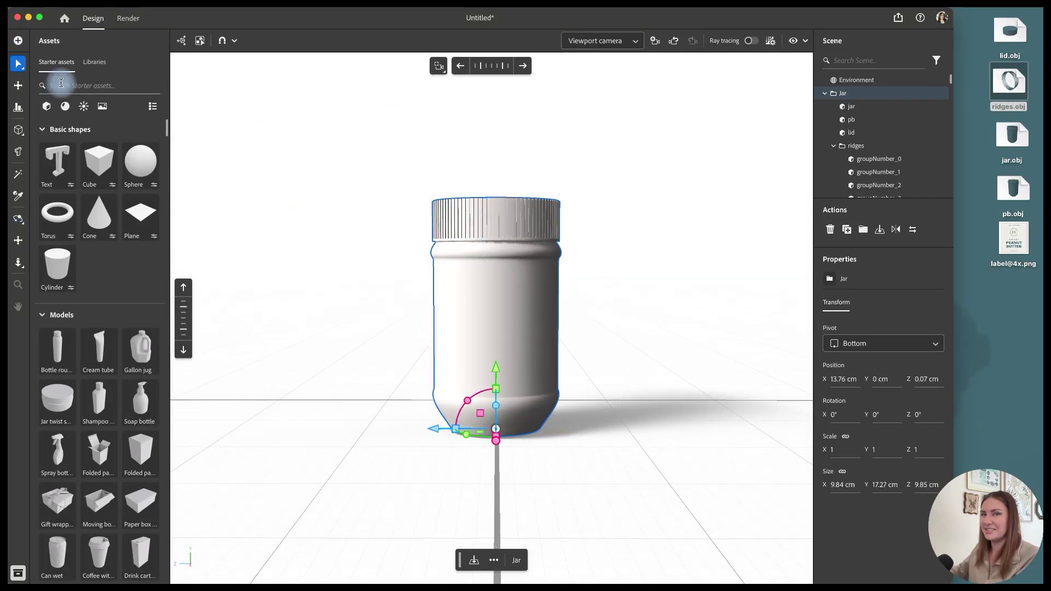
click(825, 93)
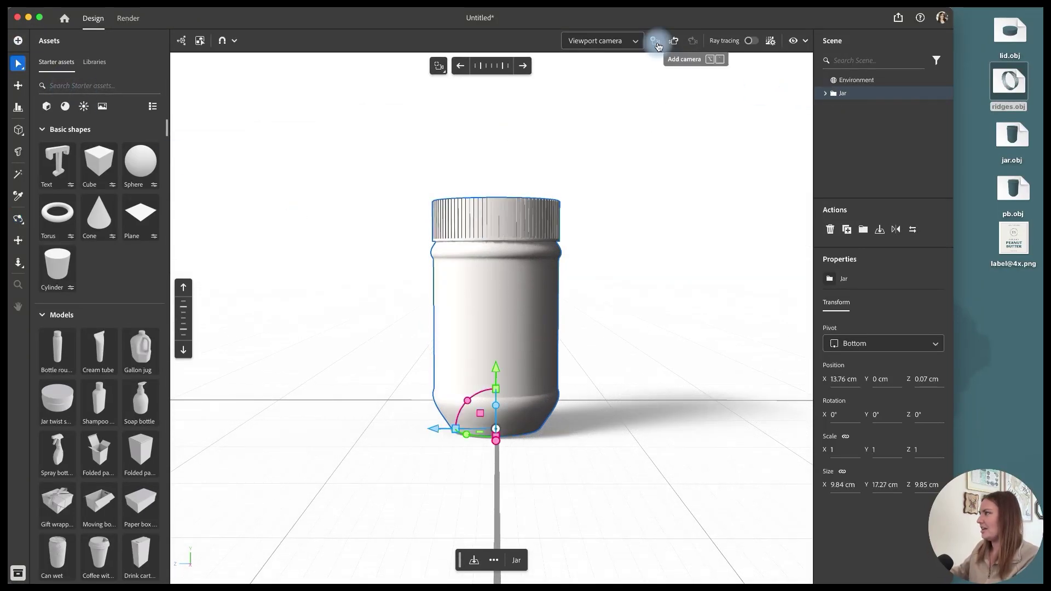
click(658, 43)
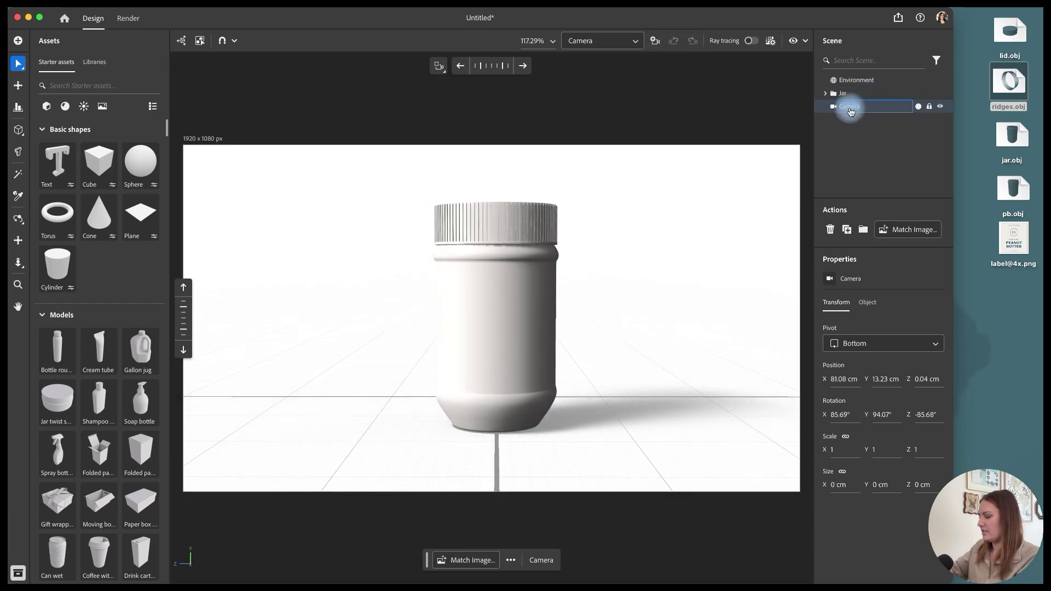
key(Return)
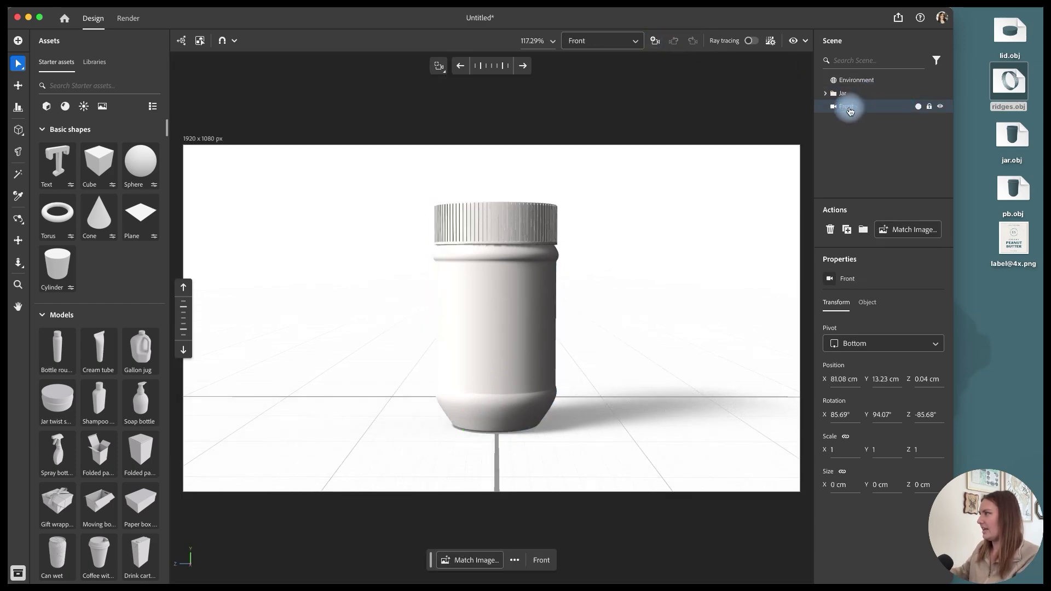
drag(850, 111, 850, 92)
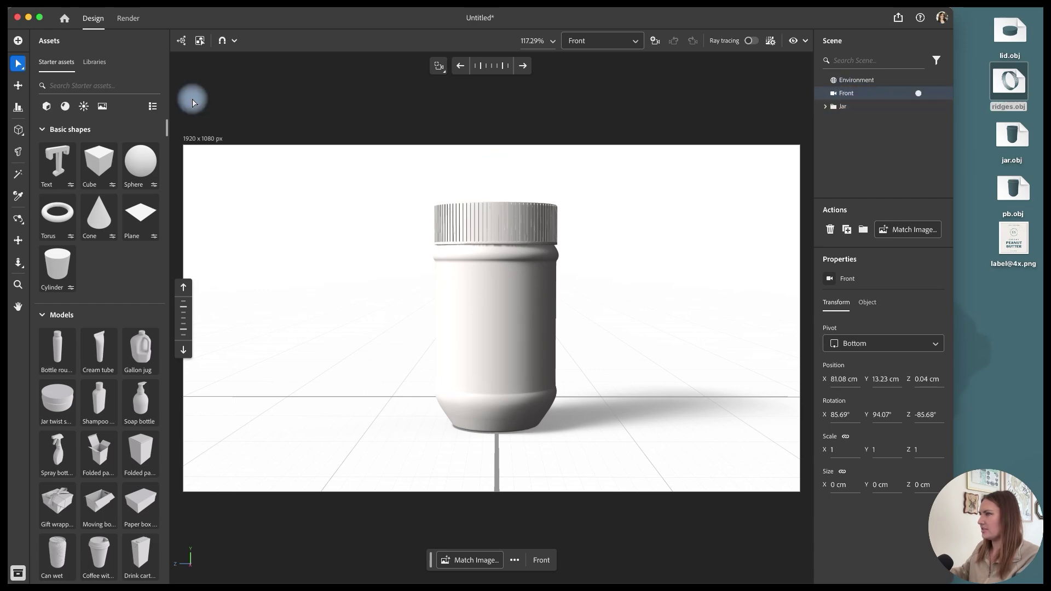
Make the camera frame taller (1920 × 1557 px) and add a second camera, Angle.
click(208, 138)
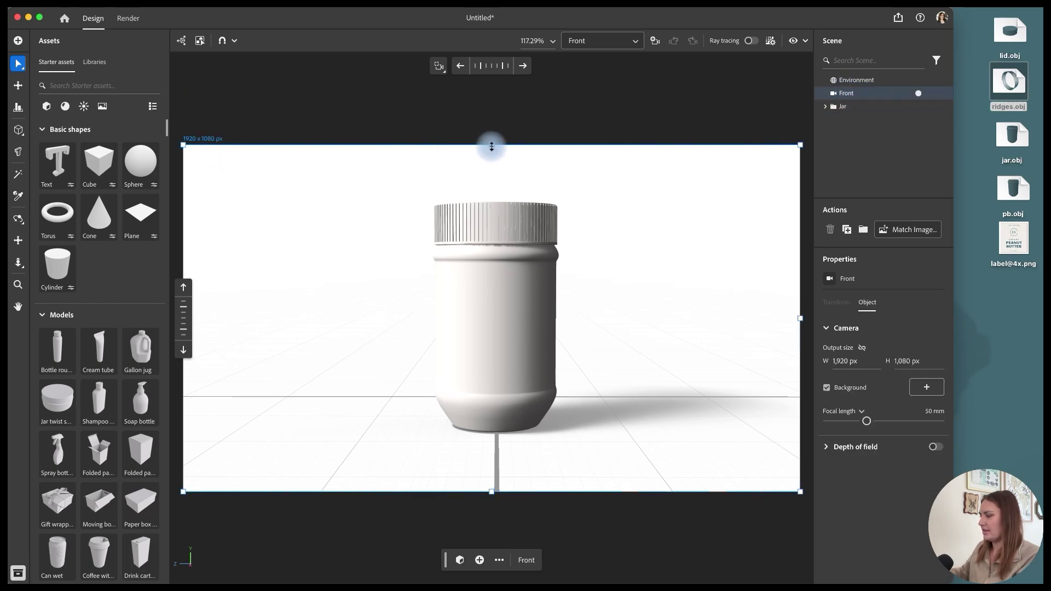
drag(492, 146, 492, 68)
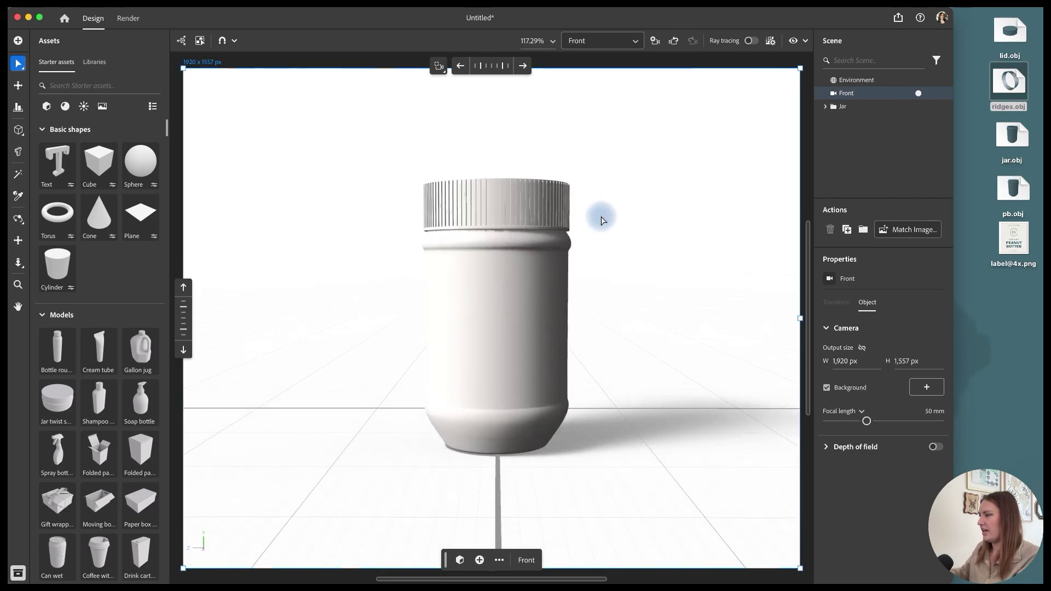
click(657, 44)
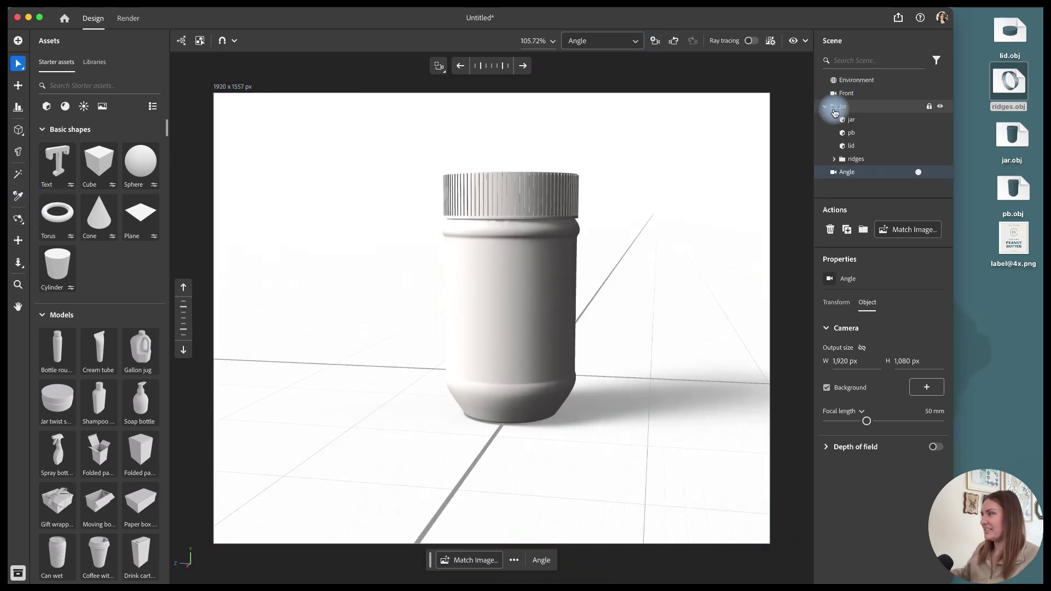
Find the plastic materials in the starter assets and apply Clear plastic to the jar body.
click(868, 122)
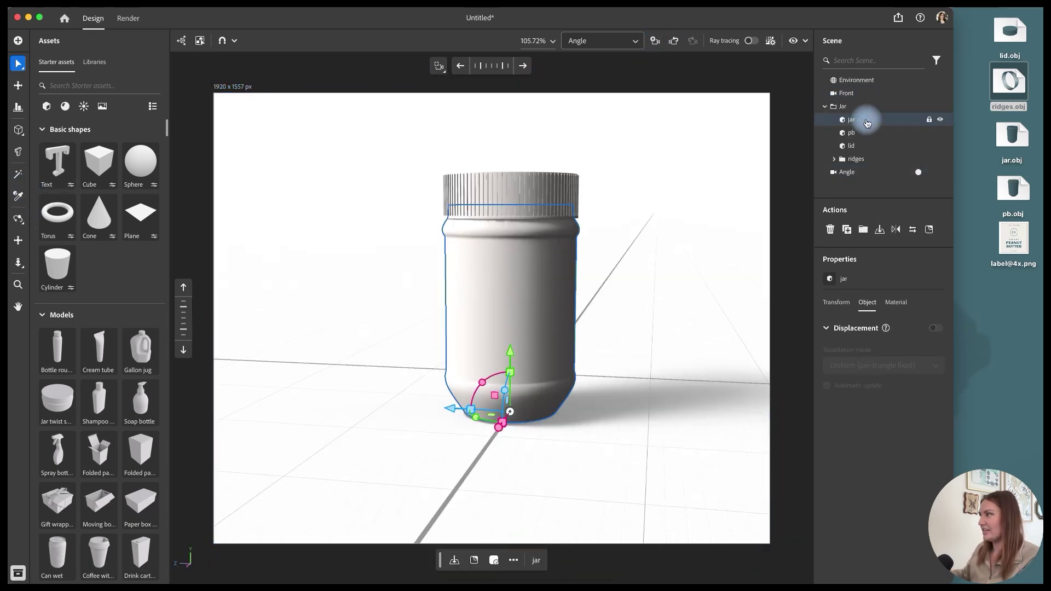
click(95, 86)
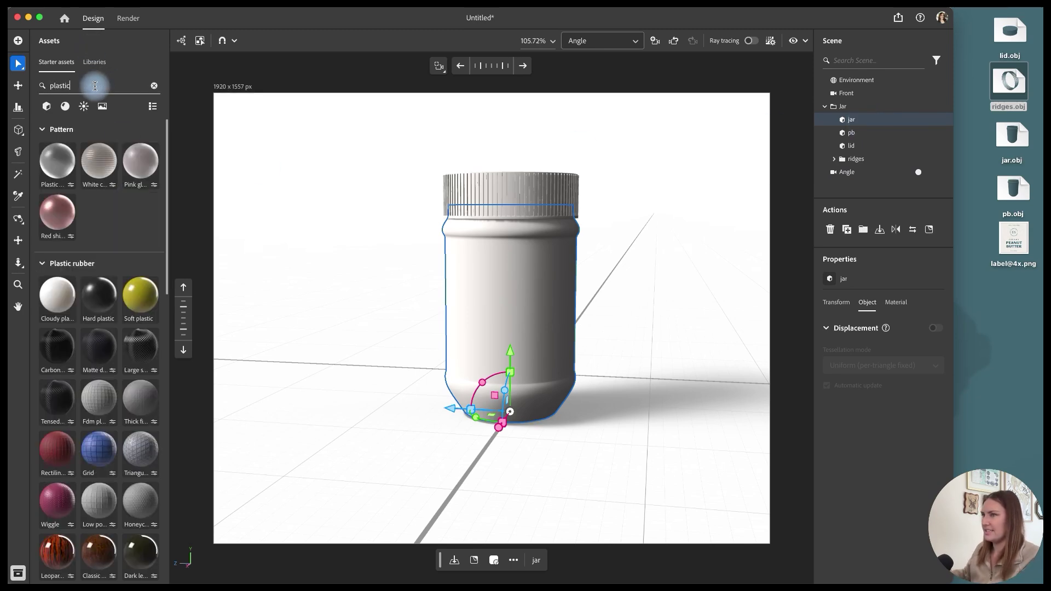
scroll(110, 294, down, 10)
mouse_move(110, 294)
scroll(109, 295, down, 7)
drag(54, 476, 859, 116)
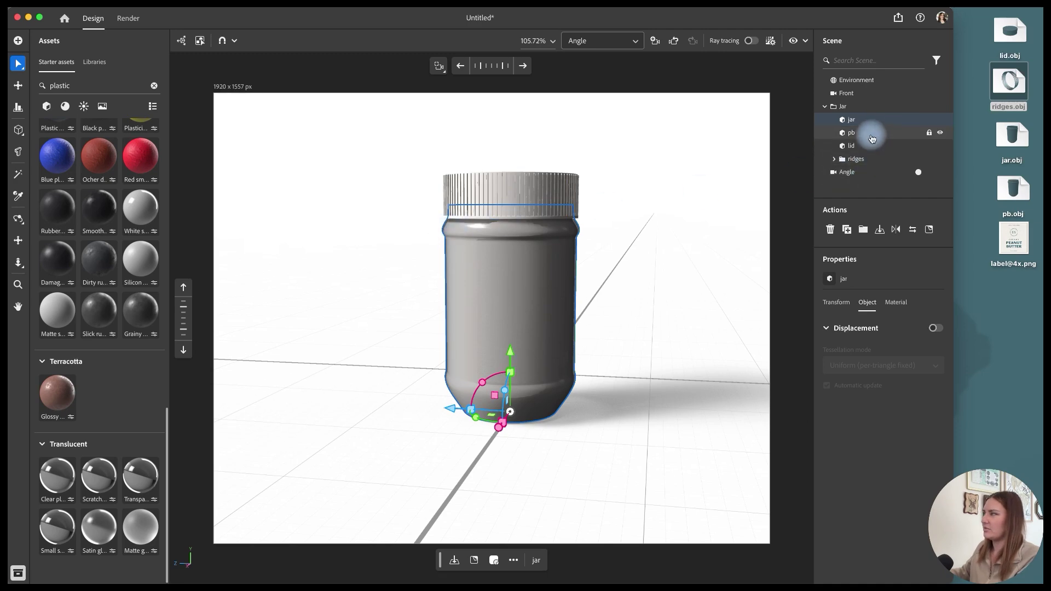
click(851, 133)
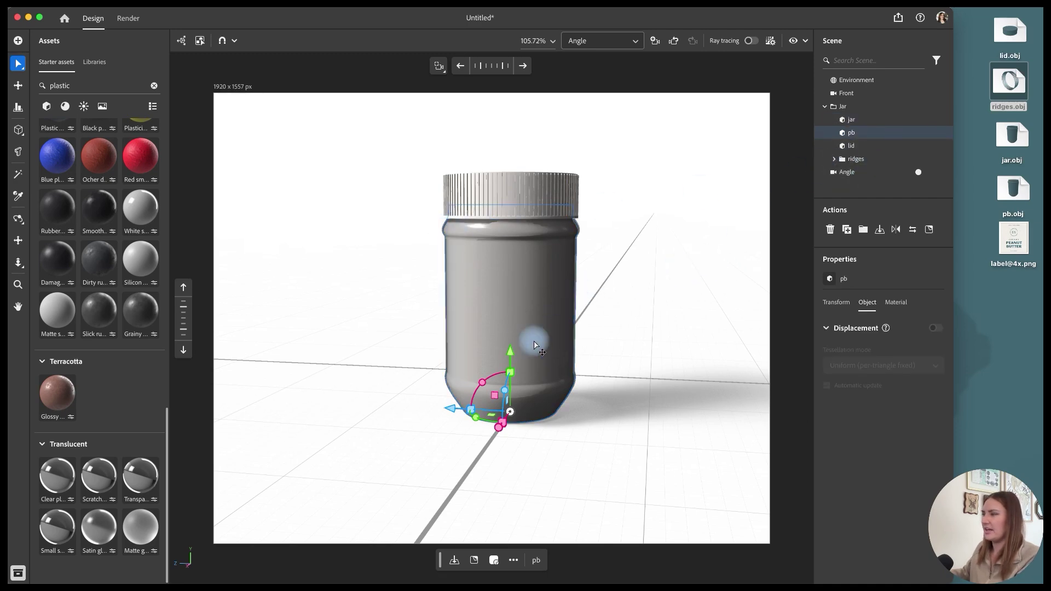
drag(511, 354, 512, 354)
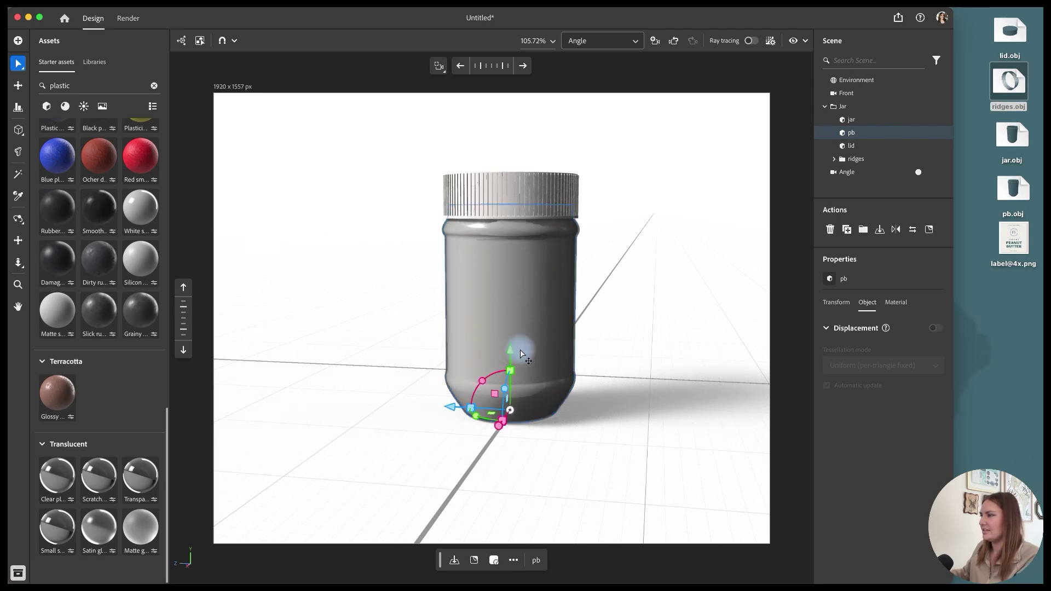
Apply Rough damaged cellular concrete to pb with texture repeat 5.3 and turn on ray tracing.
double_click(88, 86)
scroll(111, 255, up, 2)
text(rough)
mouse_move(56, 165)
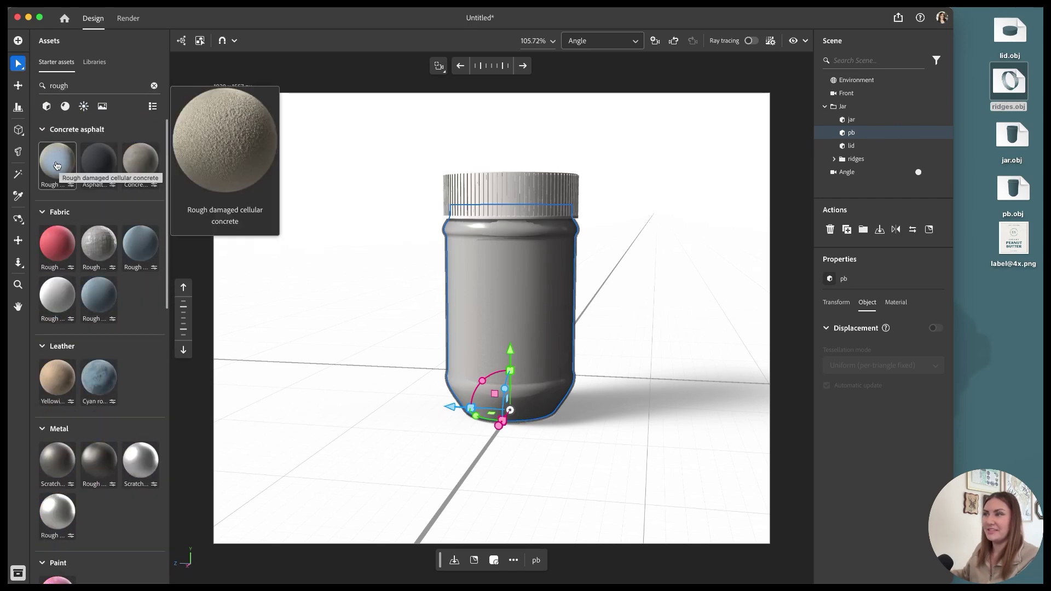
drag(57, 165, 873, 131)
text(5.3)
key(Return)
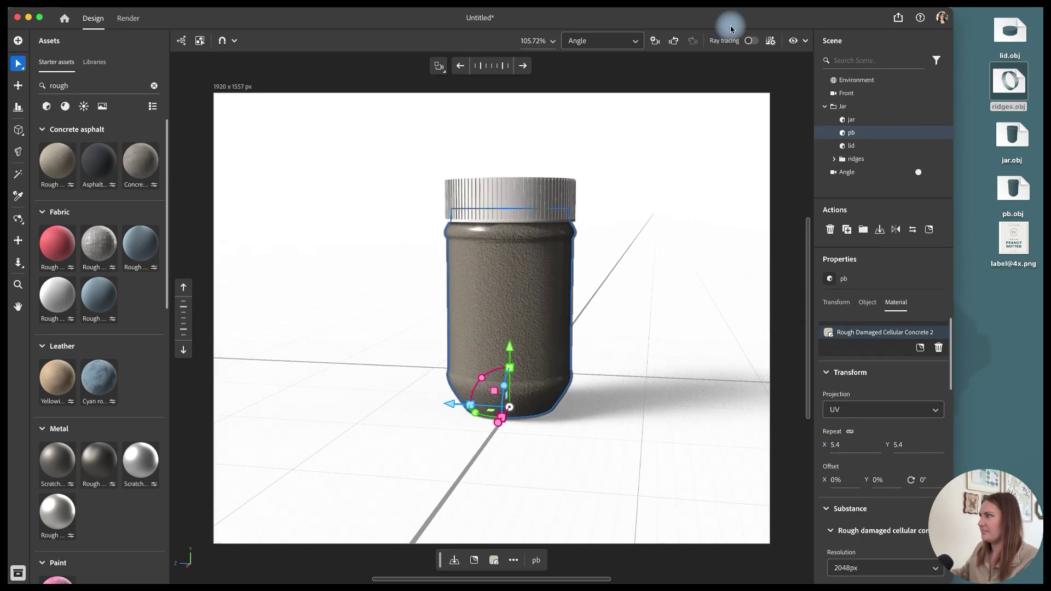
click(755, 44)
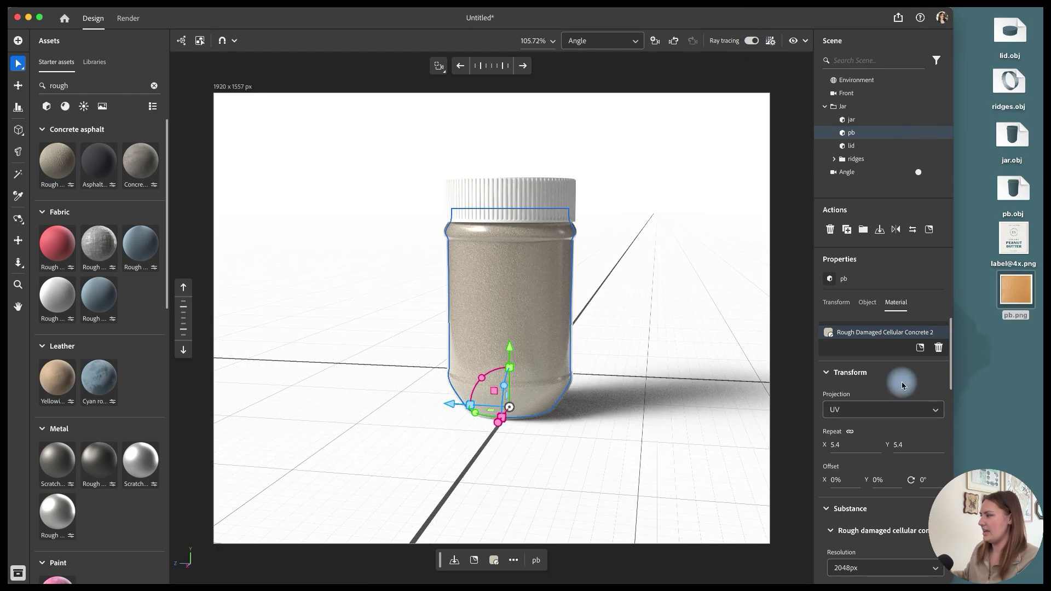
Set the concrete colour of pb to hex C47E38.
scroll(901, 372, down, 5)
scroll(905, 377, down, 4)
click(936, 400)
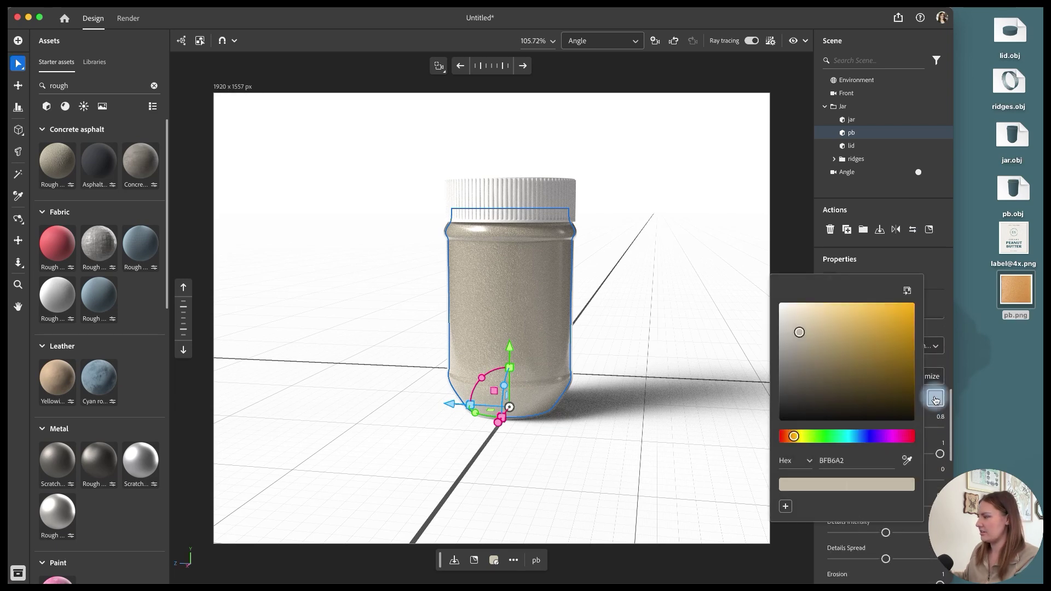
click(831, 463)
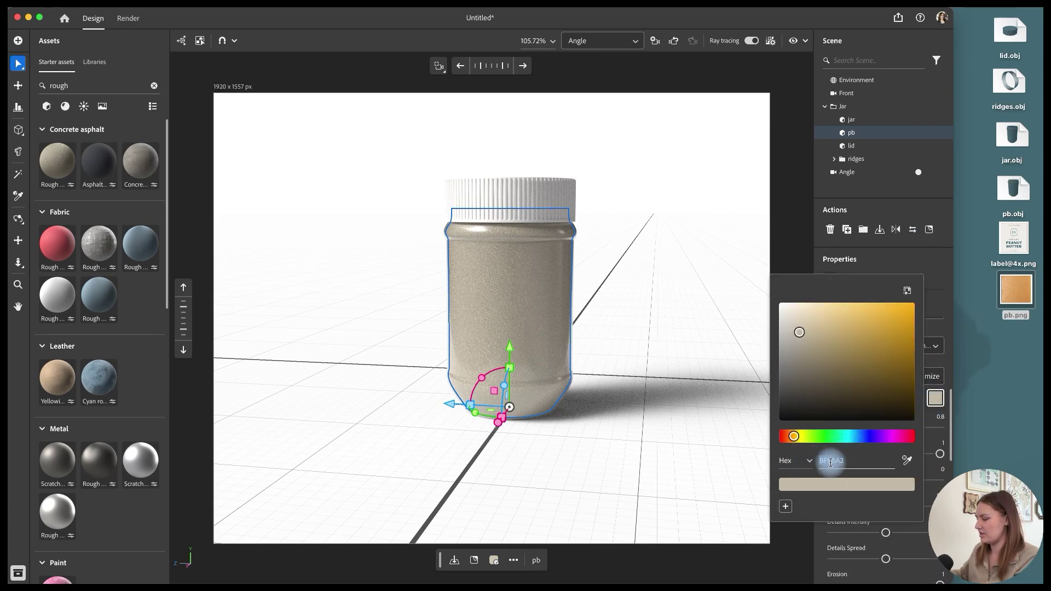
text(c47e38)
key(Return)
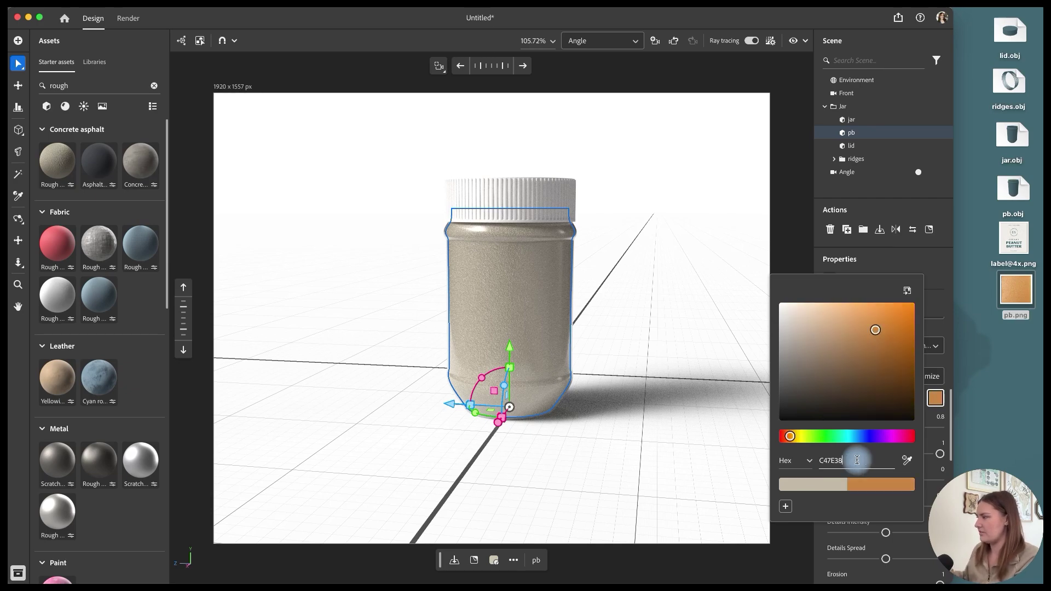
click(940, 406)
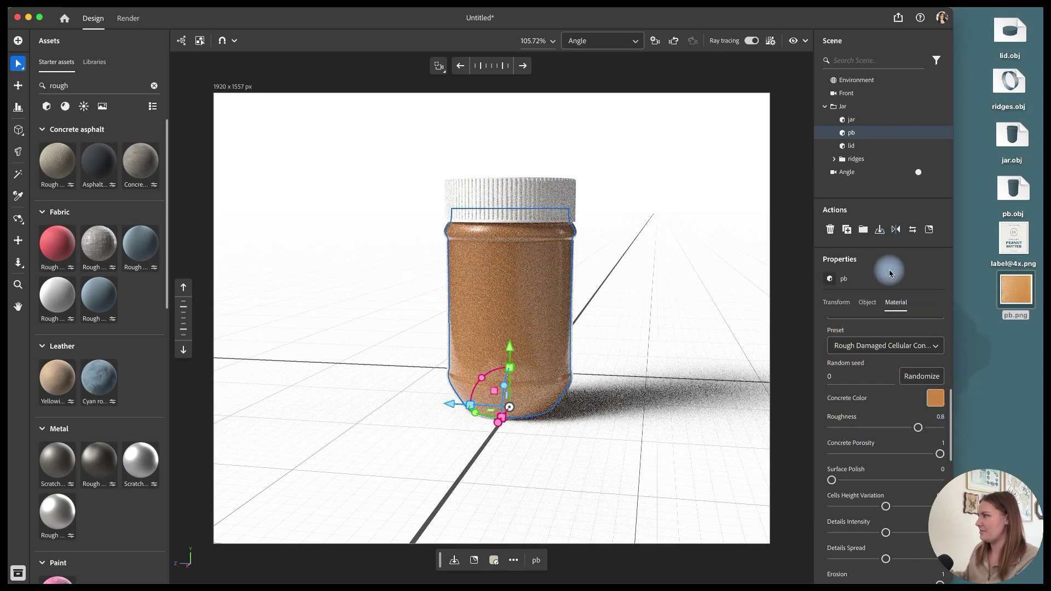
Group the lid with the ridges and apply the Matte material to the lid.
click(157, 87)
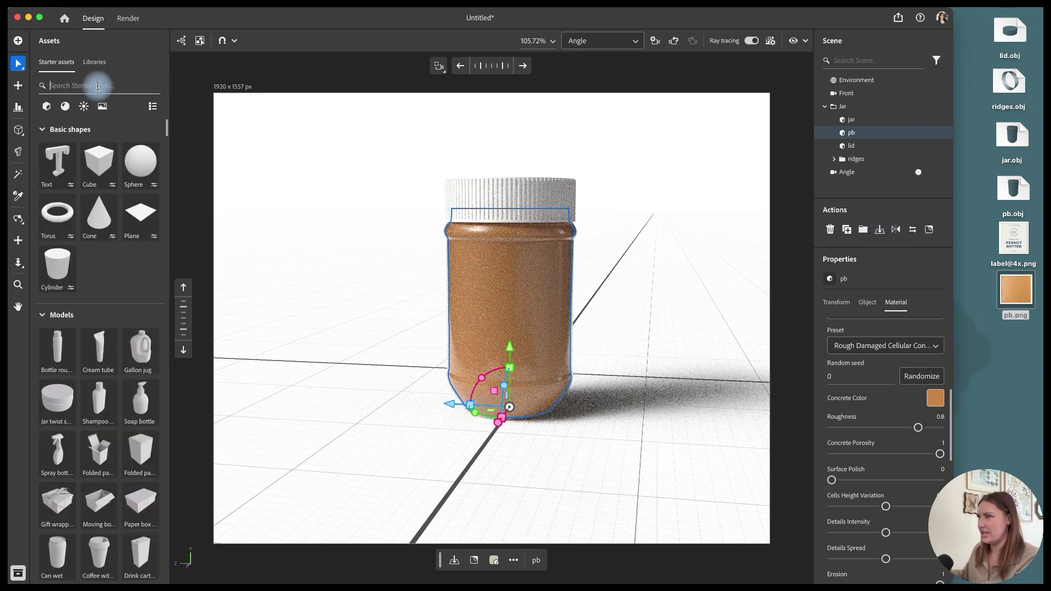
text(matte)
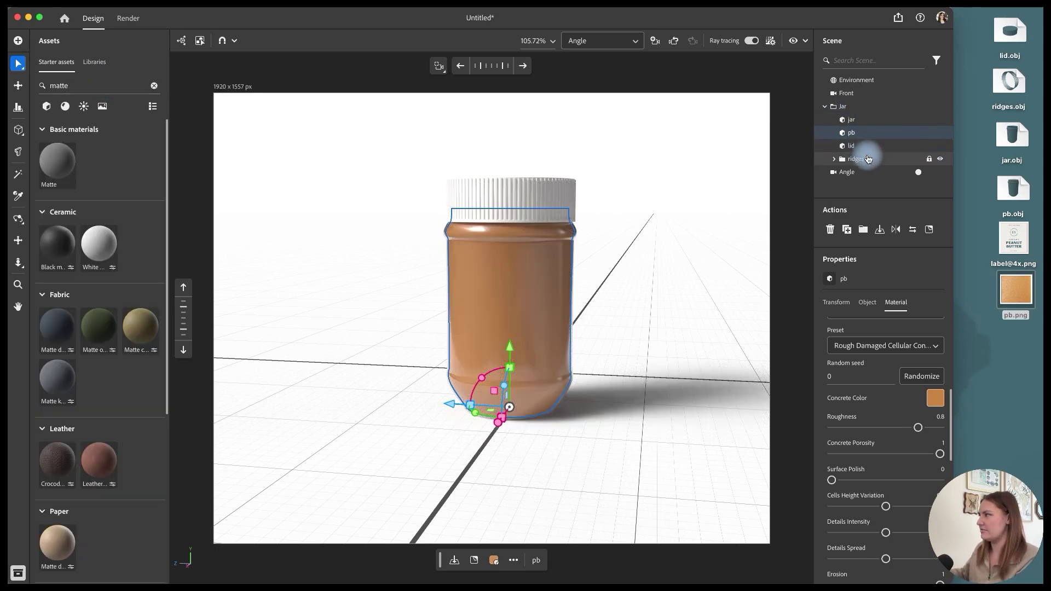
click(860, 147)
shift+click(868, 159)
click(863, 229)
click(854, 147)
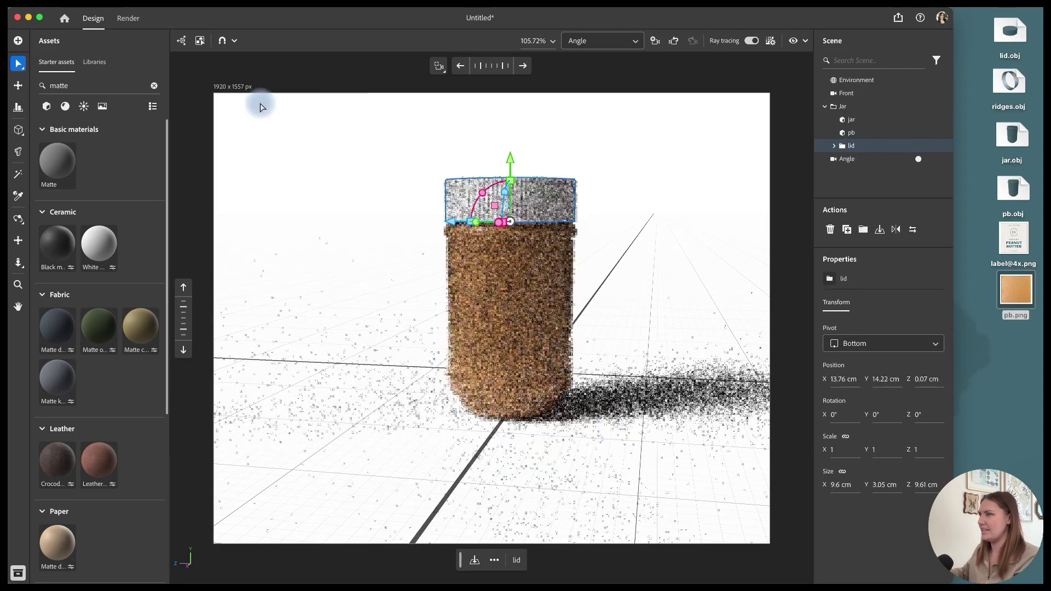
drag(57, 162, 857, 149)
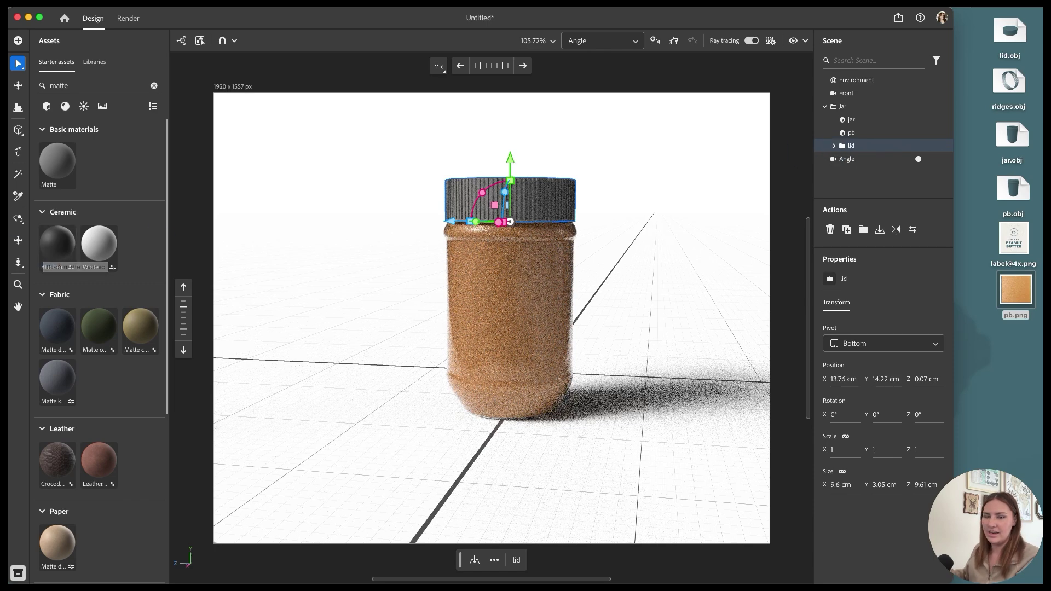
Check the jar shape's colour value in the Illustrator artwork.
key(super+Tab)
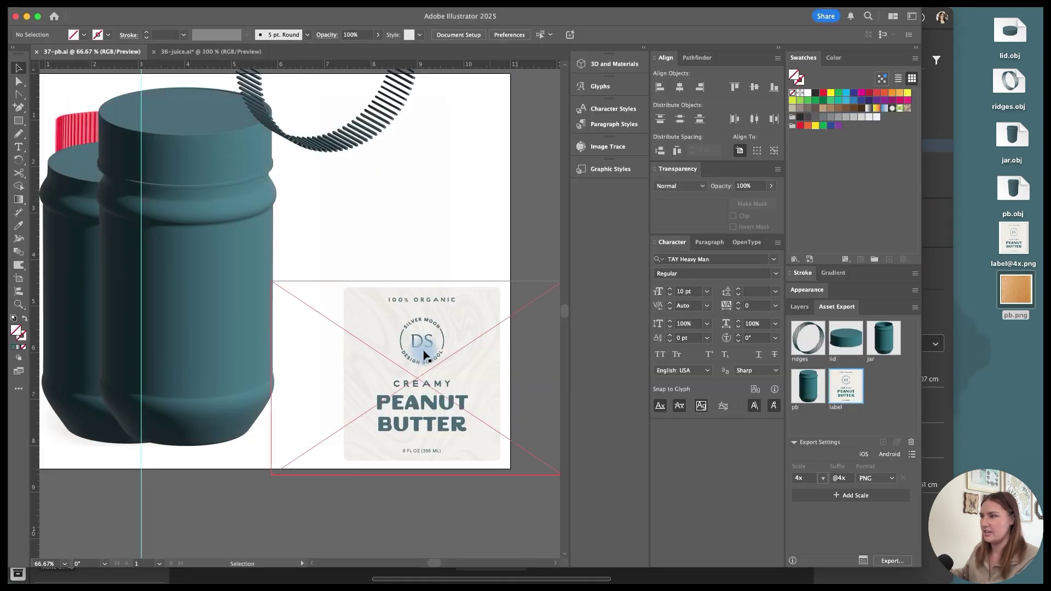
click(200, 289)
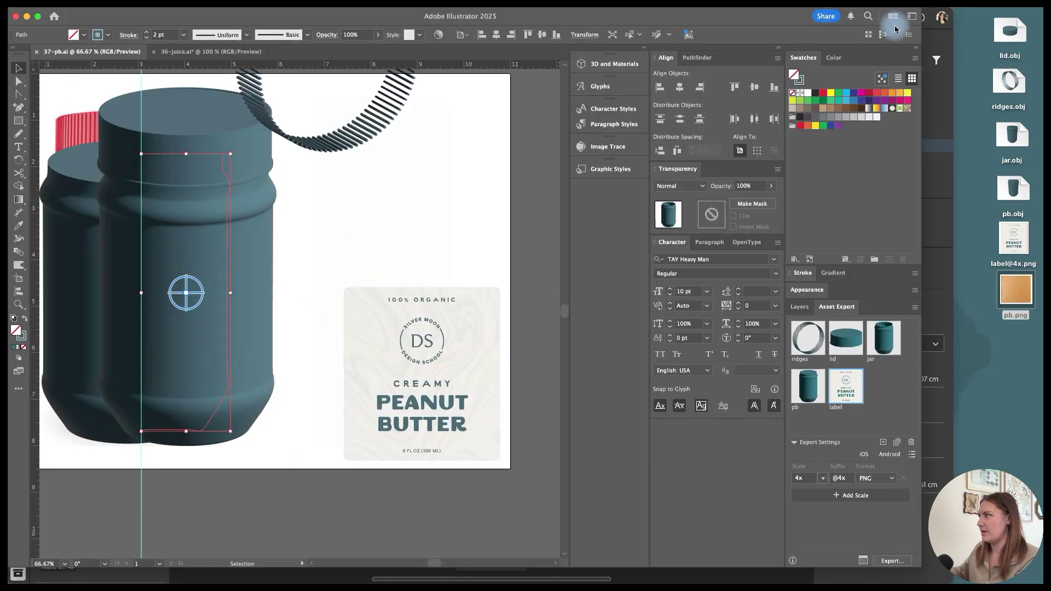
double_click(803, 81)
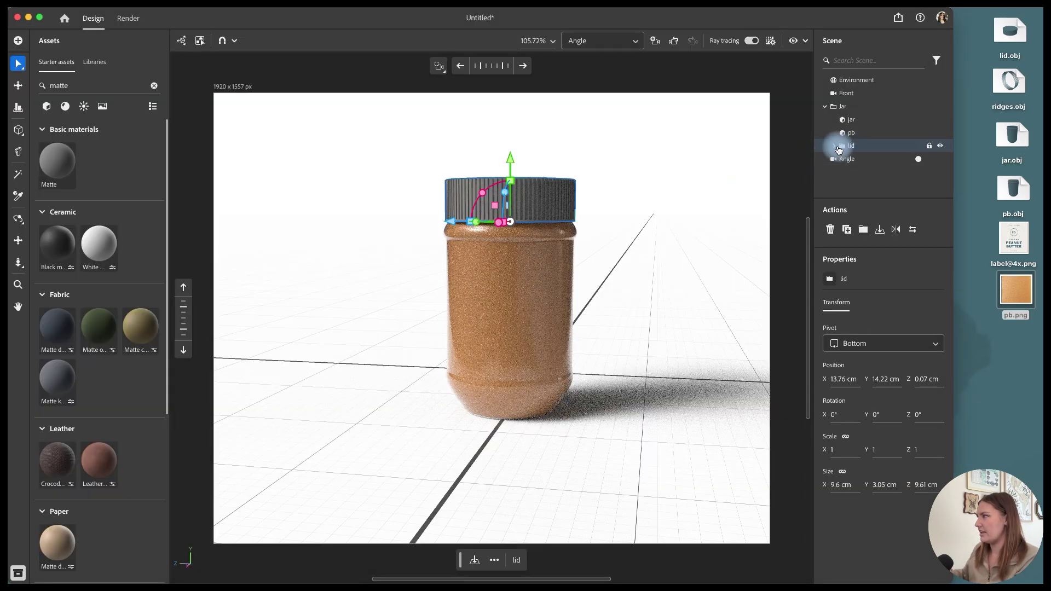
Set the lid mesh's matte base colour to dark teal 3A6471.
click(862, 158)
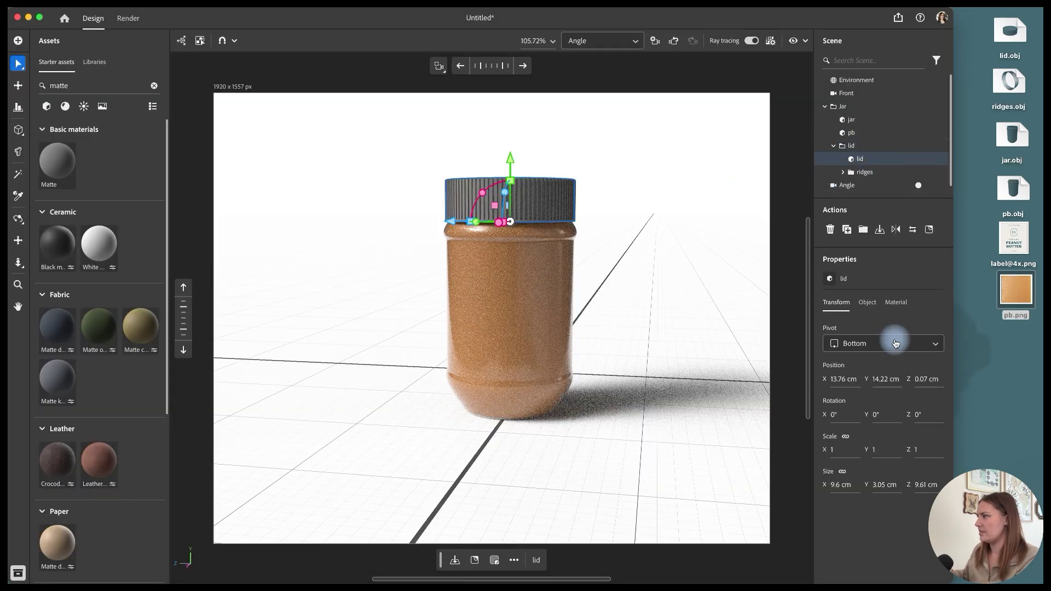
click(903, 307)
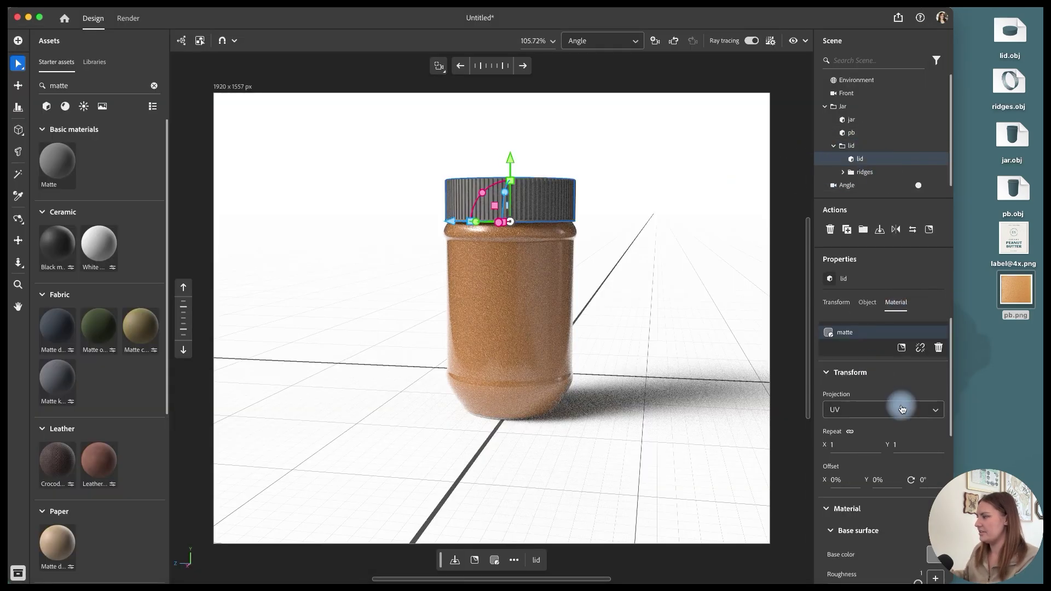
scroll(903, 404, down, 5)
click(934, 411)
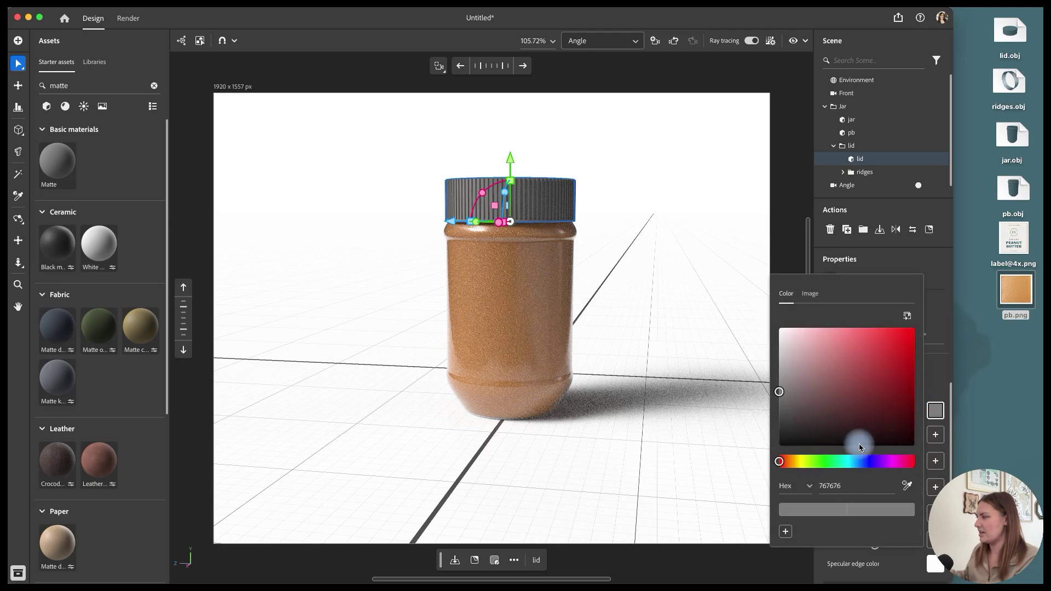
double_click(843, 488)
text(3a6471)
key(Return)
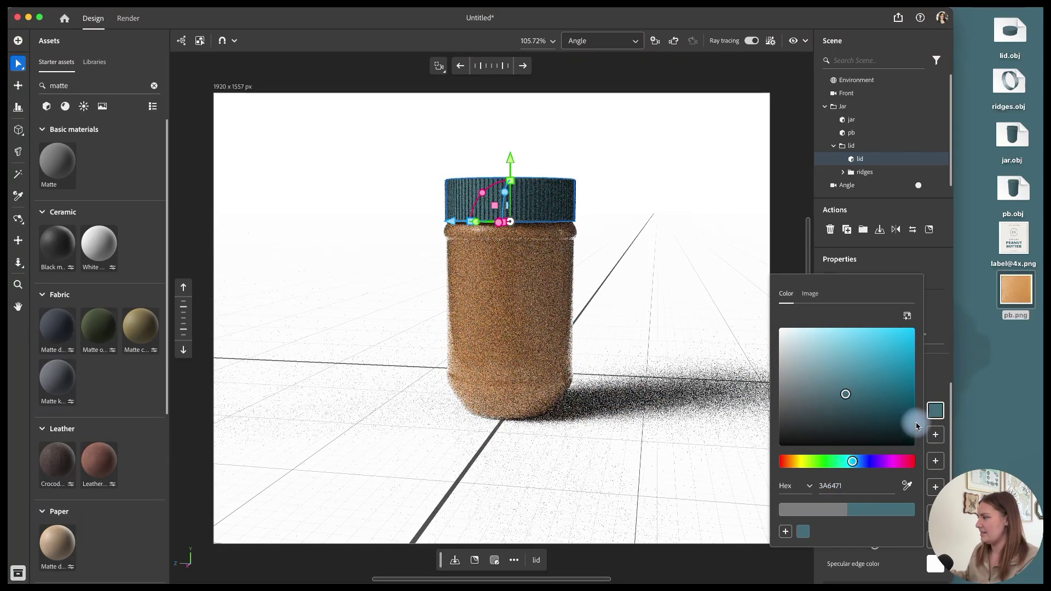
click(934, 414)
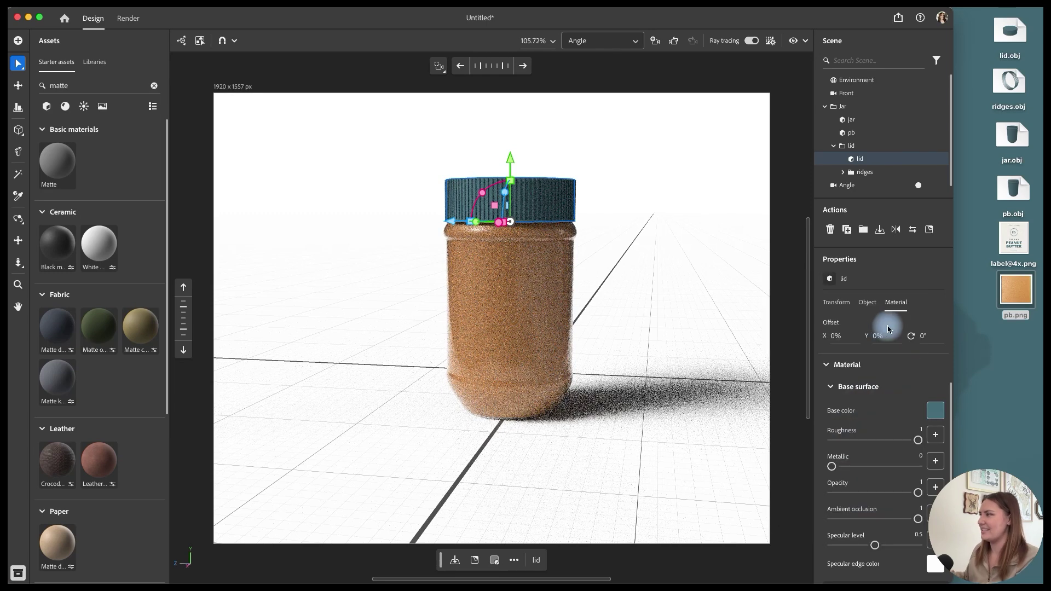
Apply the Three point environment lighting preset to the scene.
click(154, 86)
click(83, 106)
drag(130, 214, 383, 398)
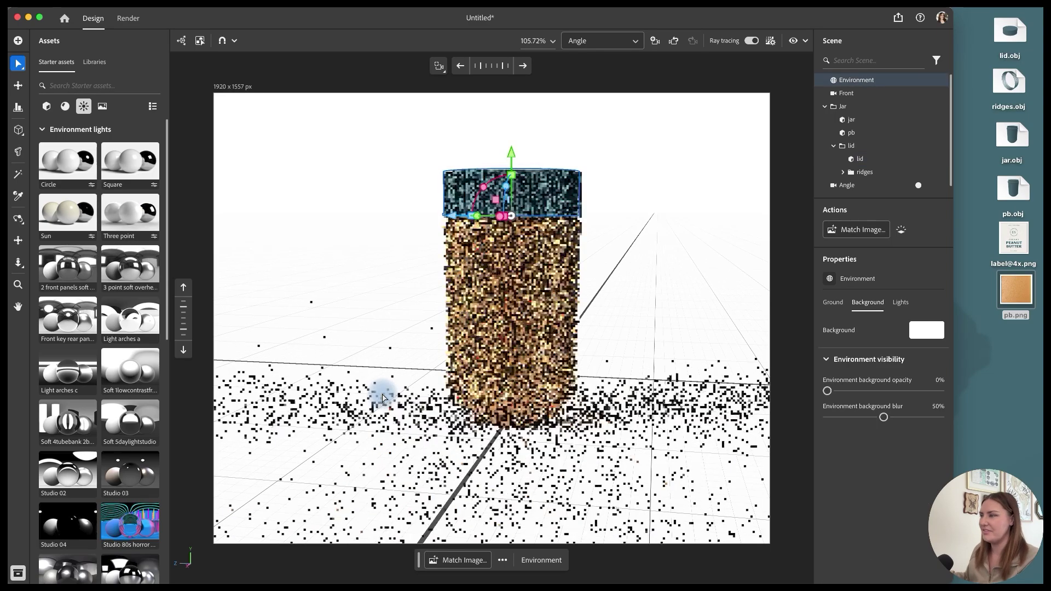
Lower the ground plane shadow opacity to 49%.
click(901, 302)
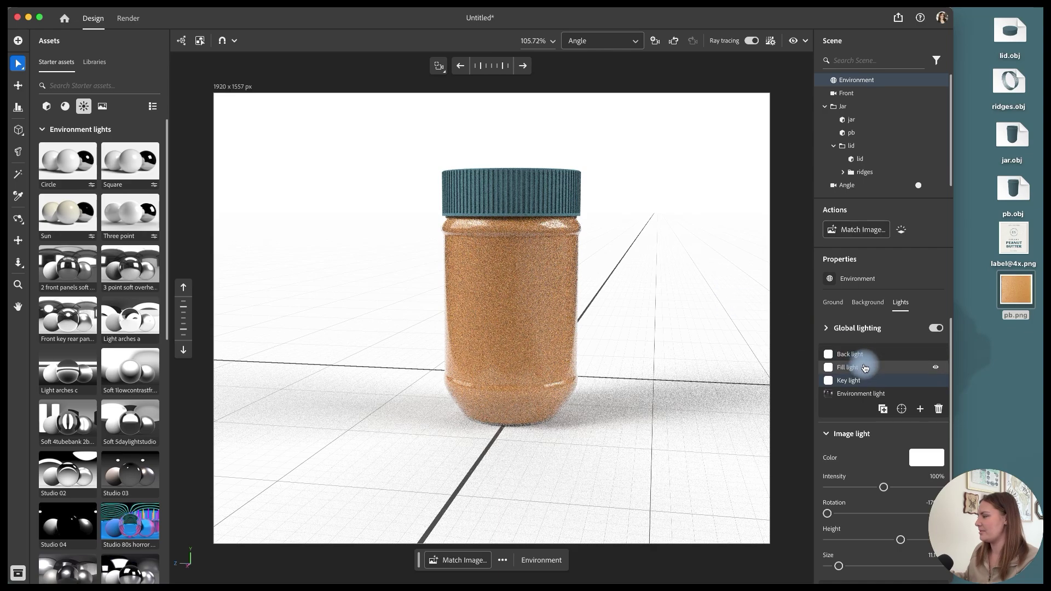
click(832, 302)
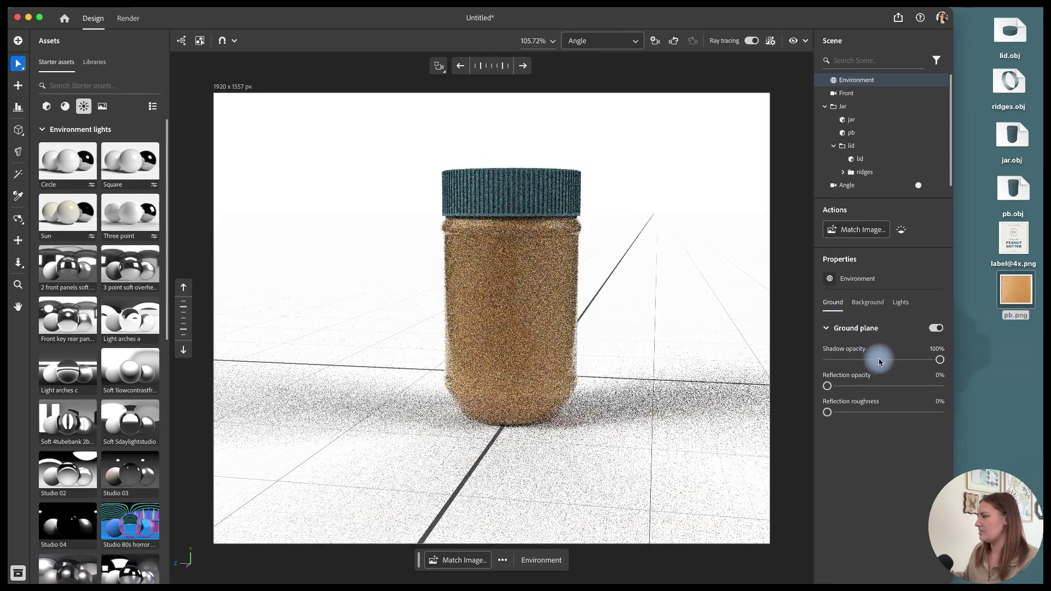
click(880, 363)
drag(881, 362, 883, 360)
click(901, 307)
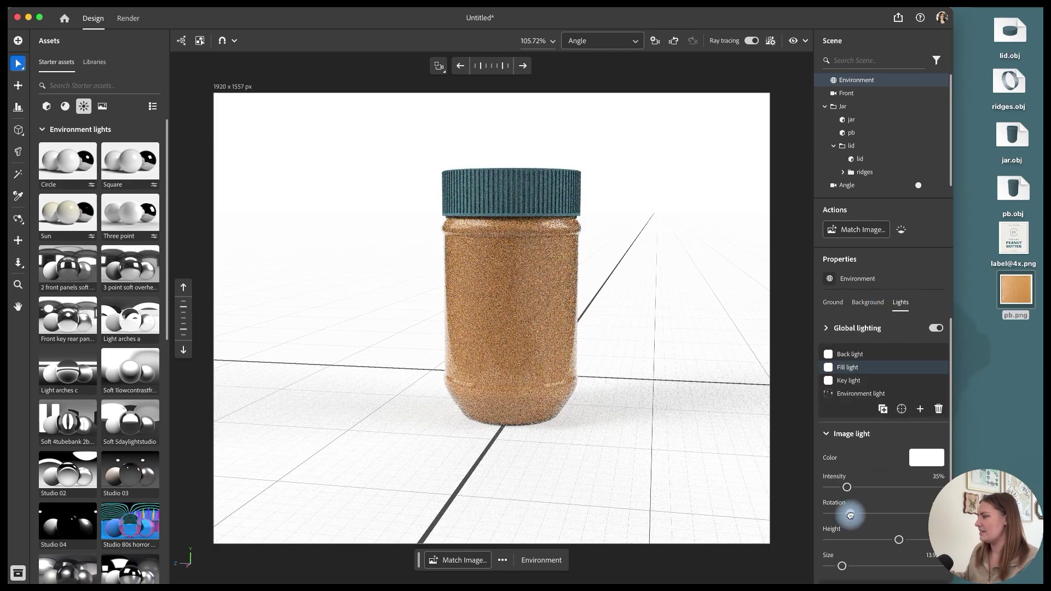
Tune the fill light to −5° rotation and 6° height, and adjust the key light.
drag(851, 516, 849, 514)
drag(951, 272, 918, 271)
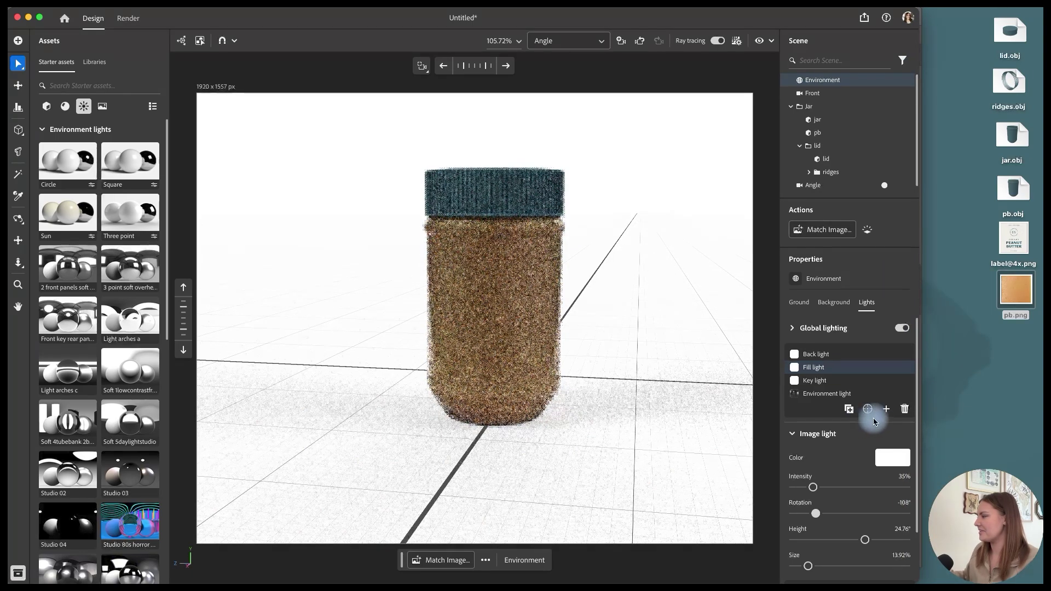
click(868, 410)
click(837, 398)
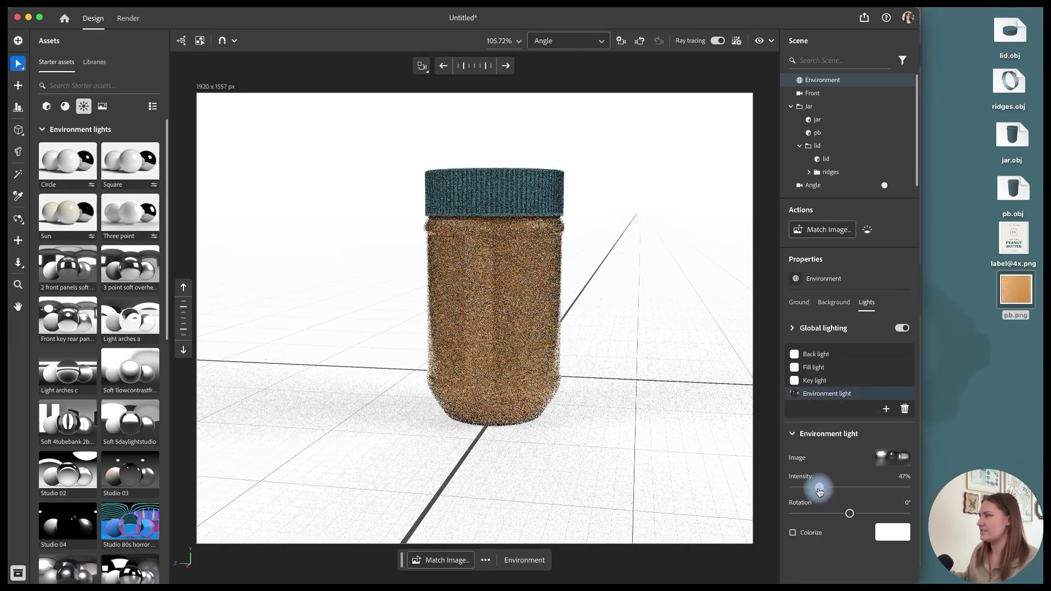
click(815, 381)
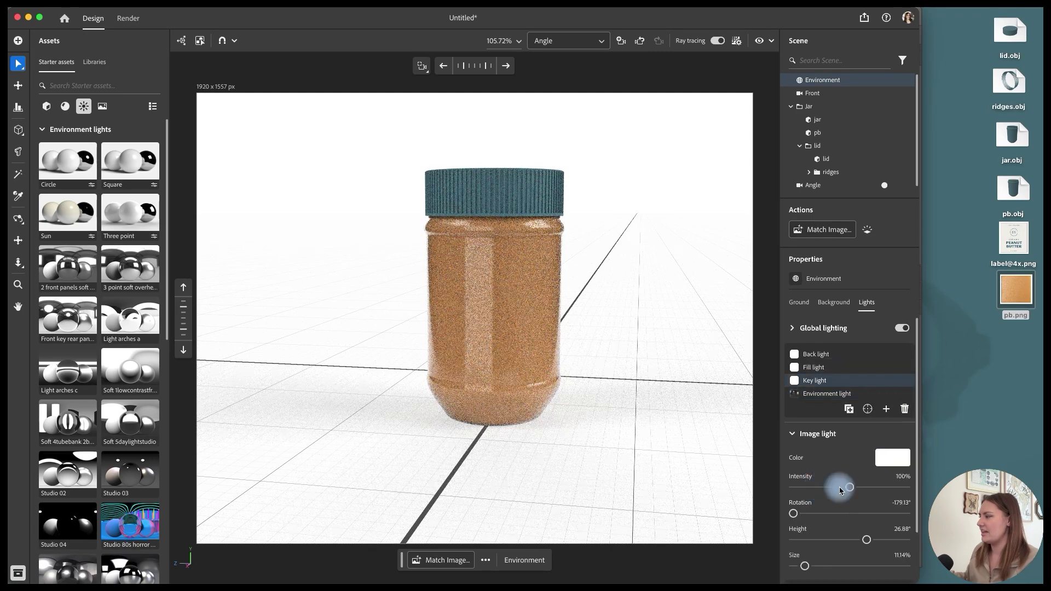
click(814, 368)
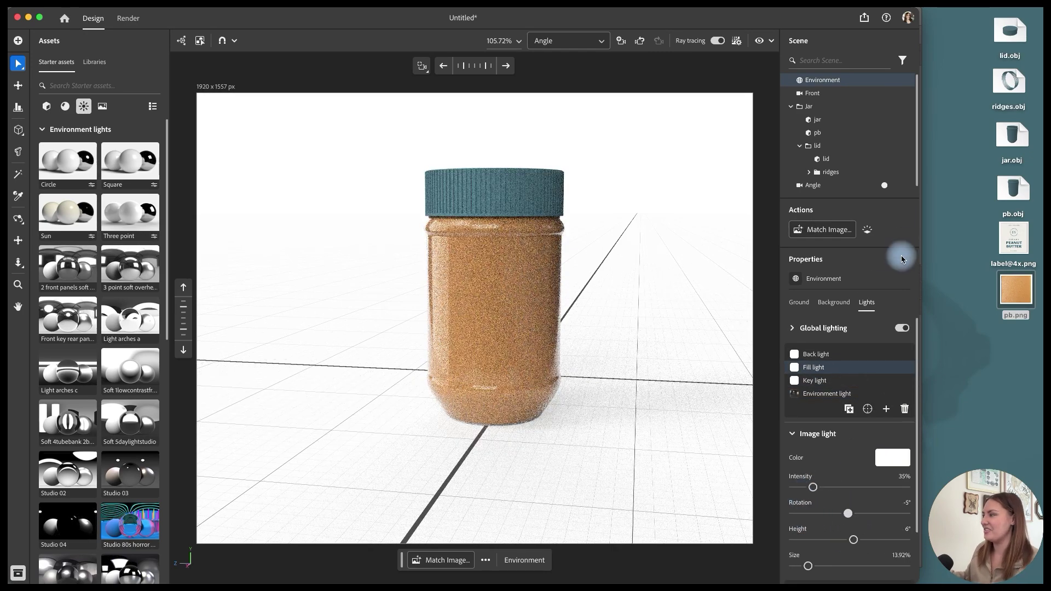
drag(1022, 237, 500, 296)
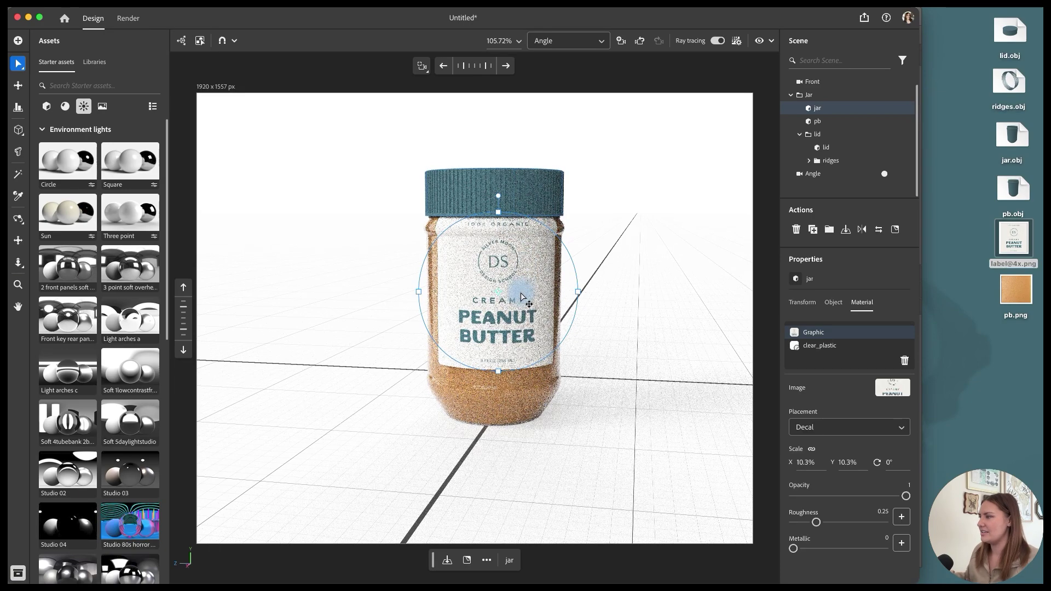
click(717, 40)
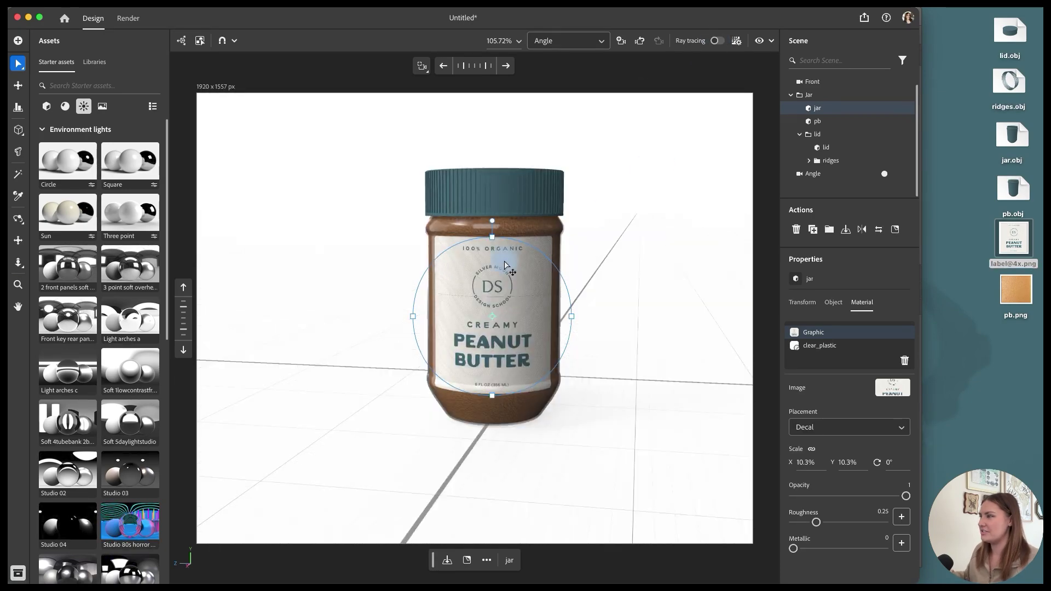
drag(491, 240, 560, 315)
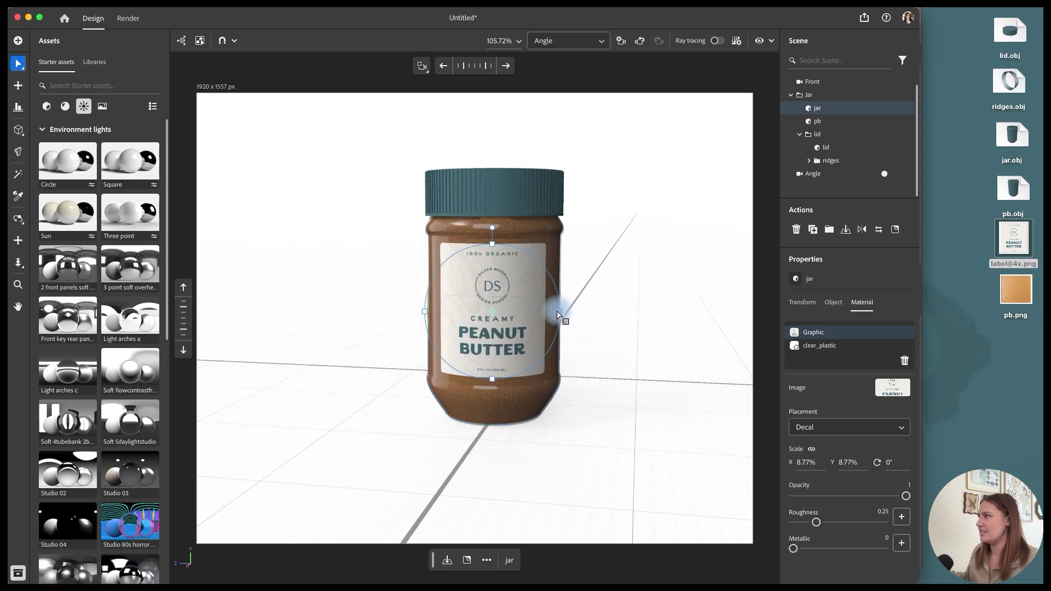
drag(866, 523, 917, 529)
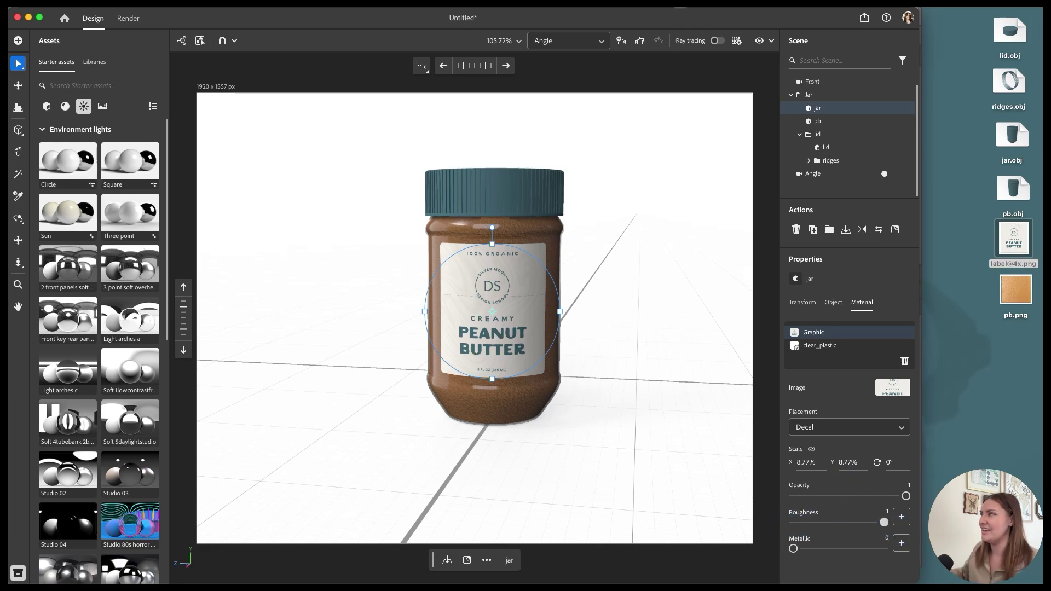
click(719, 42)
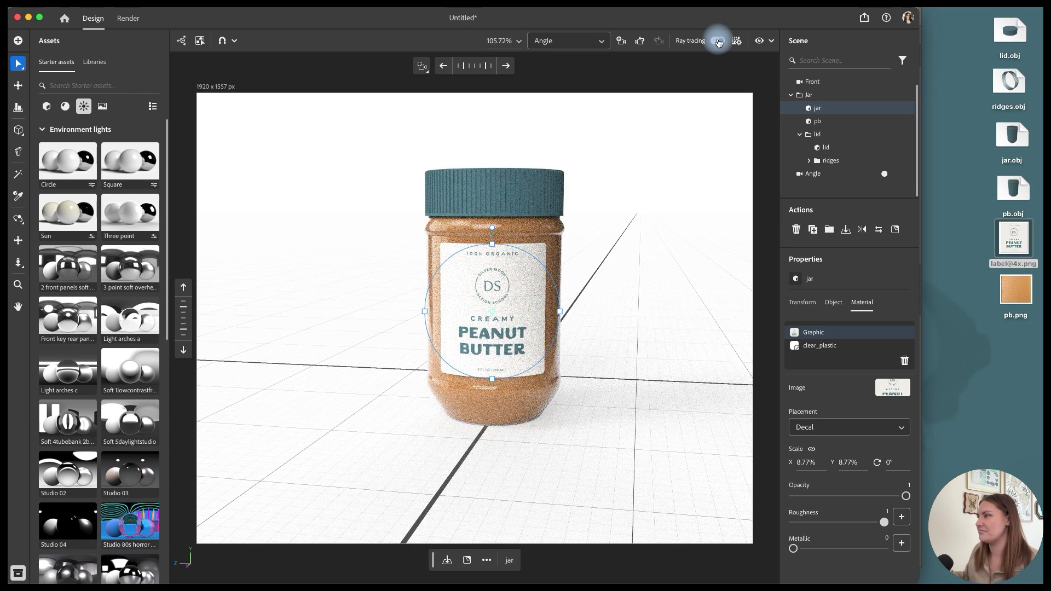
click(718, 42)
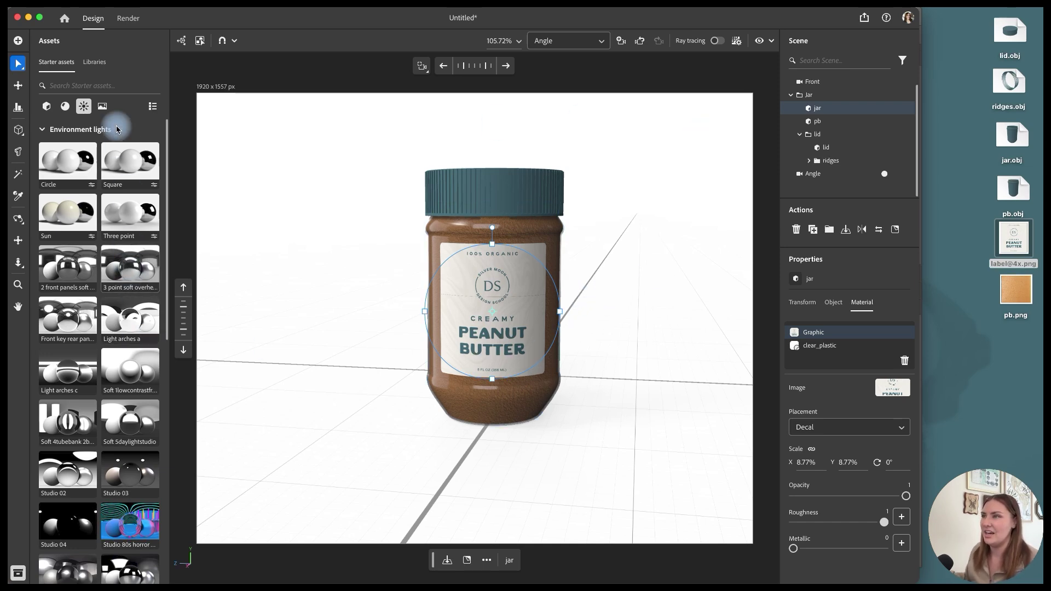
click(103, 106)
drag(127, 263, 343, 312)
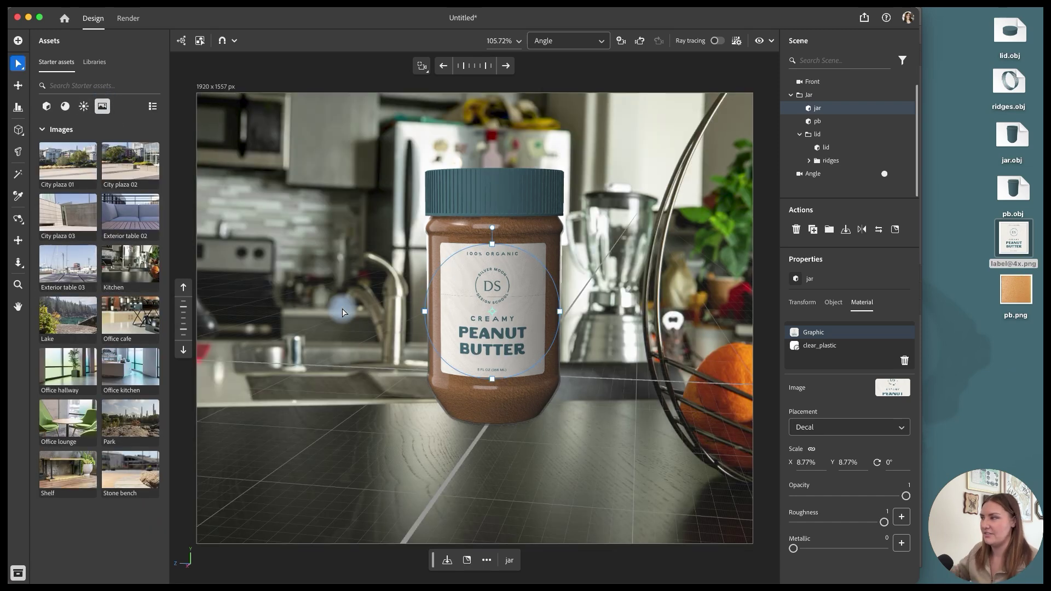
key(super+z)
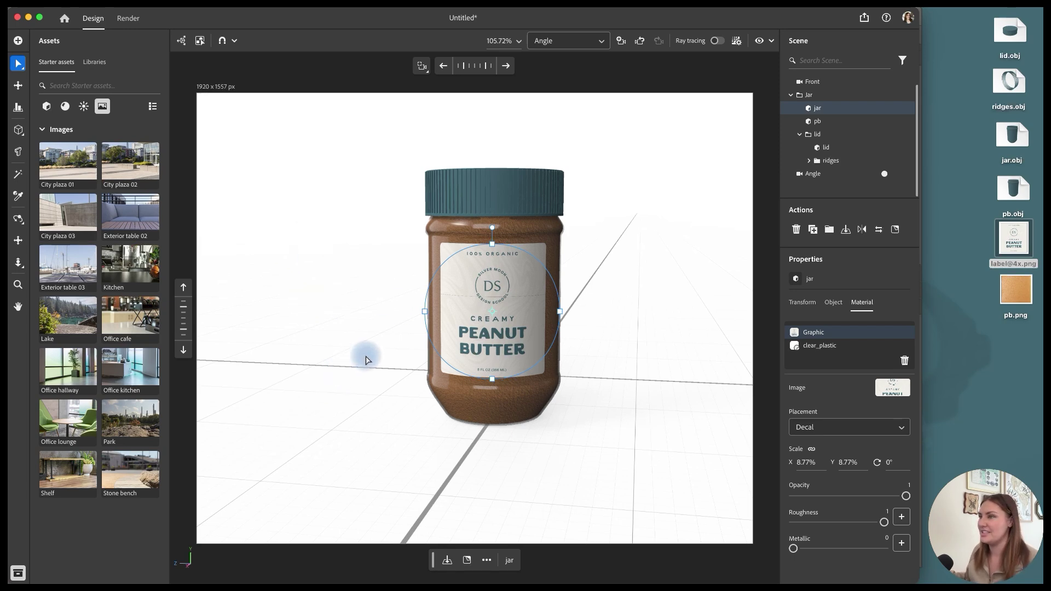
click(746, 244)
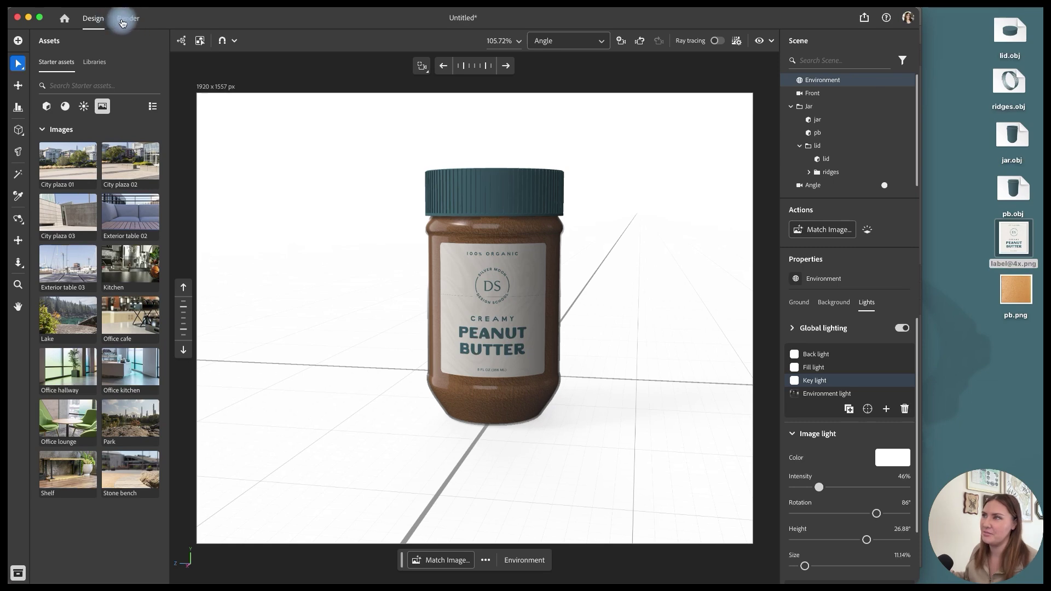
In the Render workspace choose the Medium preset and PSD (16 bits/channel), and include the Front camera.
click(129, 19)
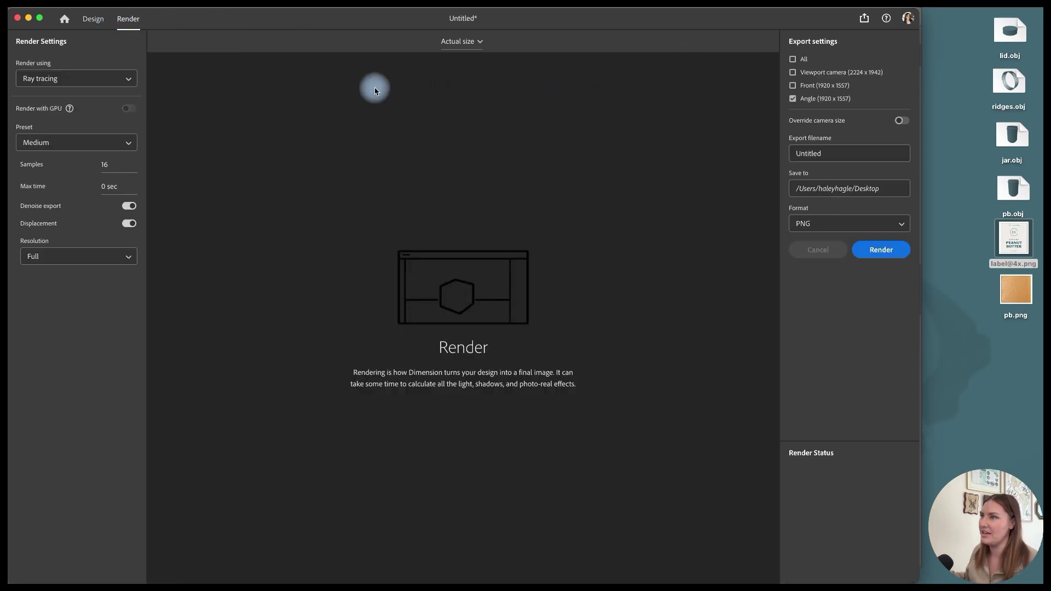
click(126, 146)
click(73, 180)
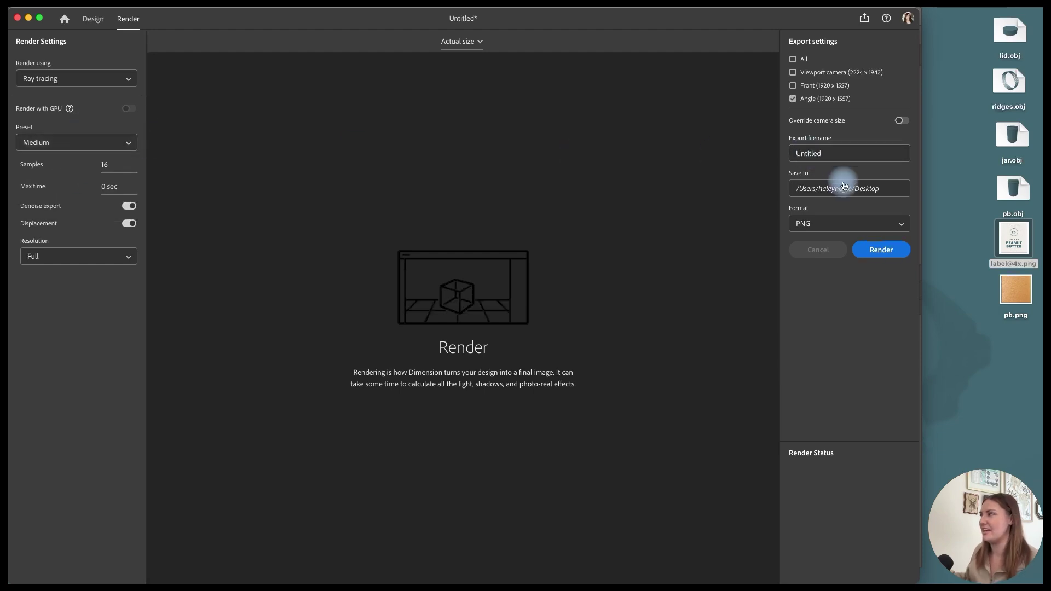
click(846, 225)
click(832, 278)
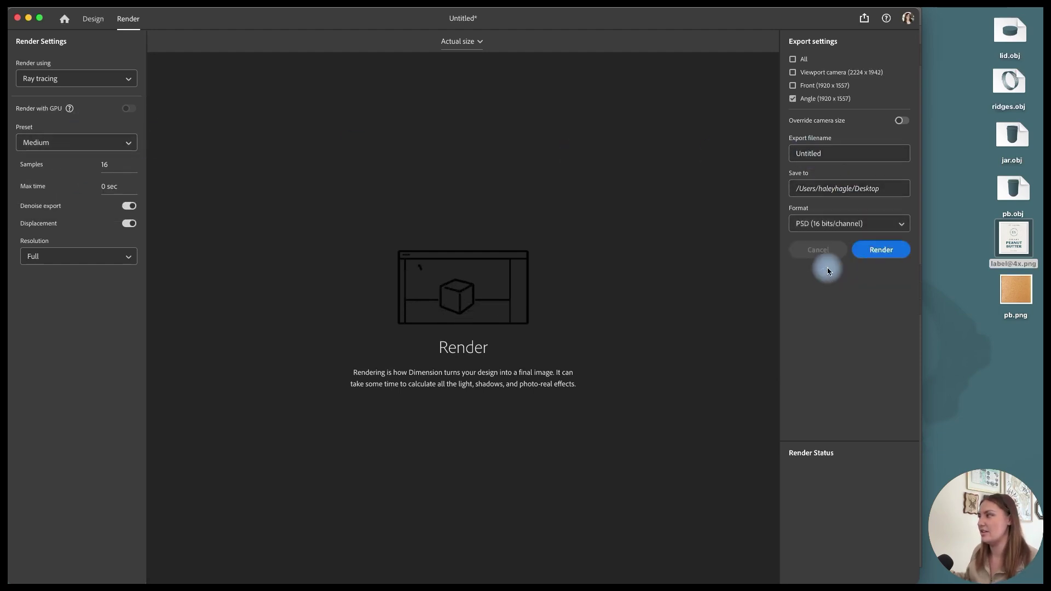
click(793, 86)
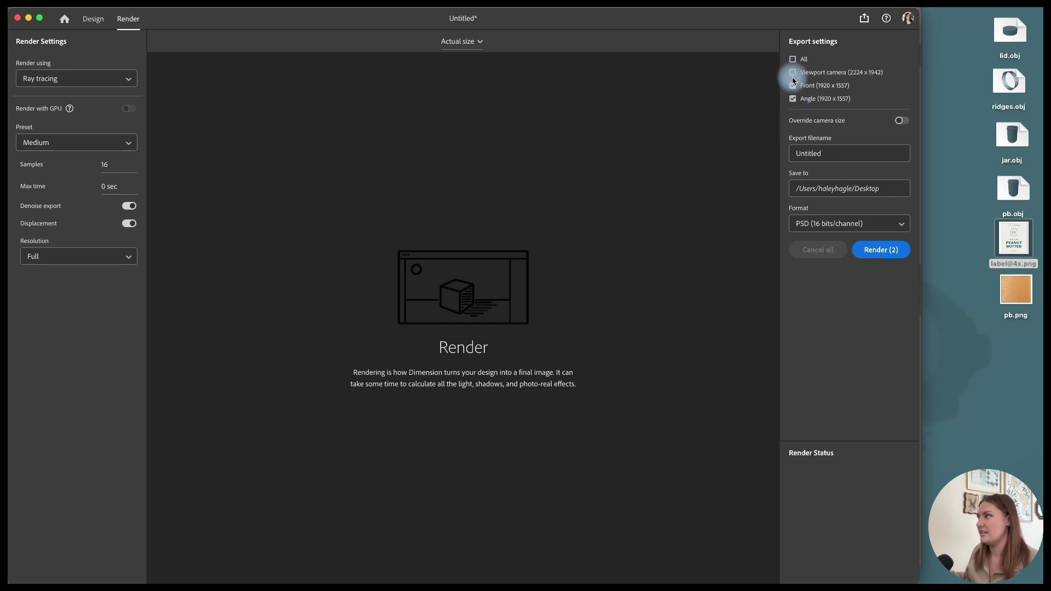